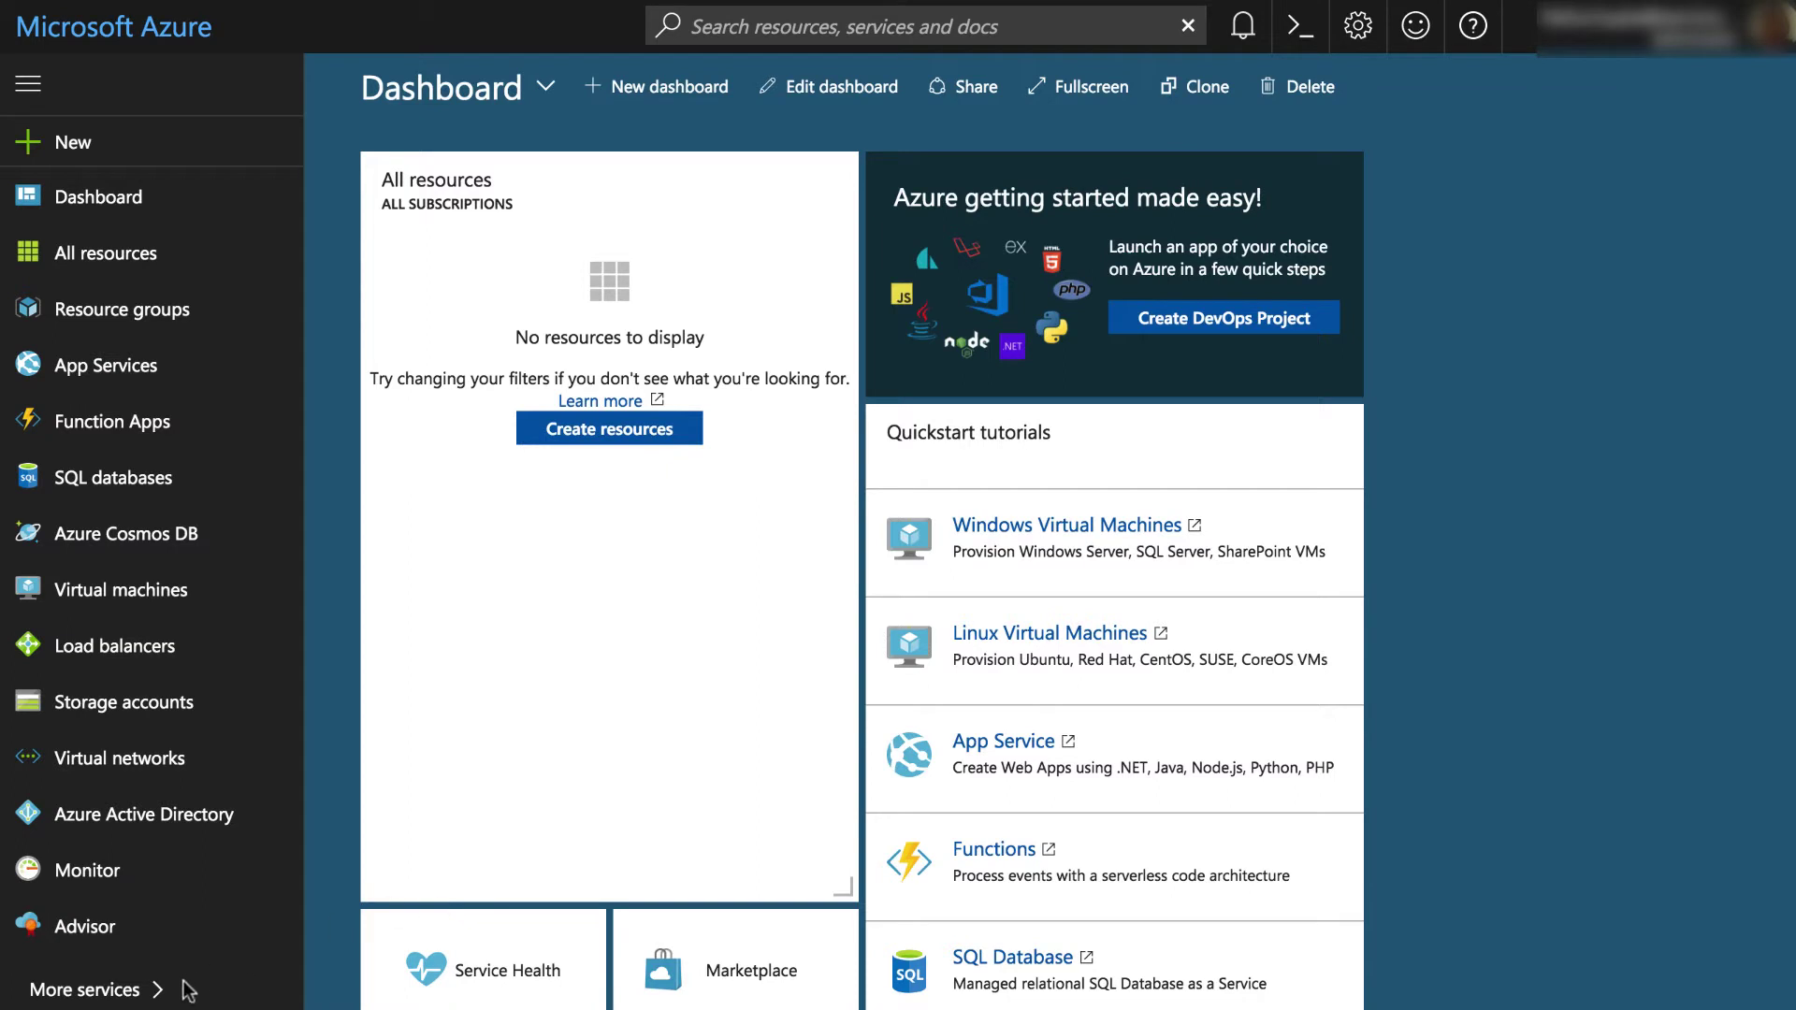
# Go to App registrations from More services, which shows no registered apps yet
pyautogui.click(136, 998)
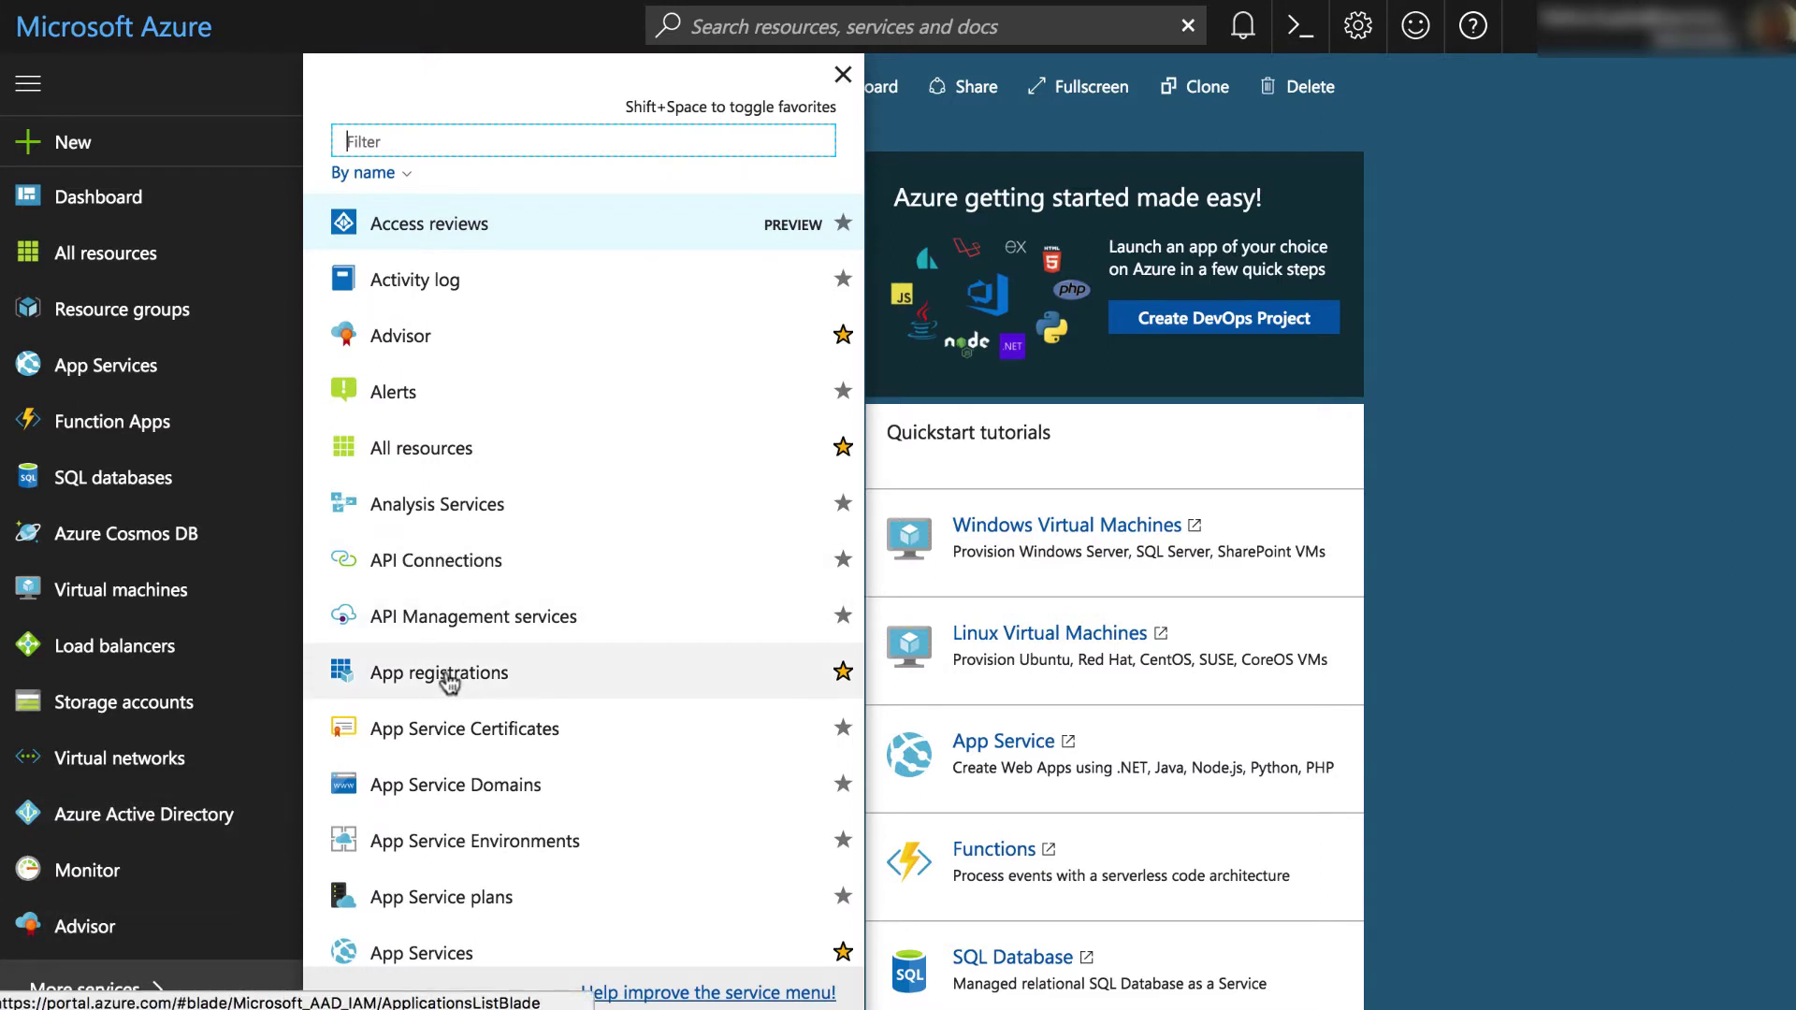
pyautogui.click(448, 678)
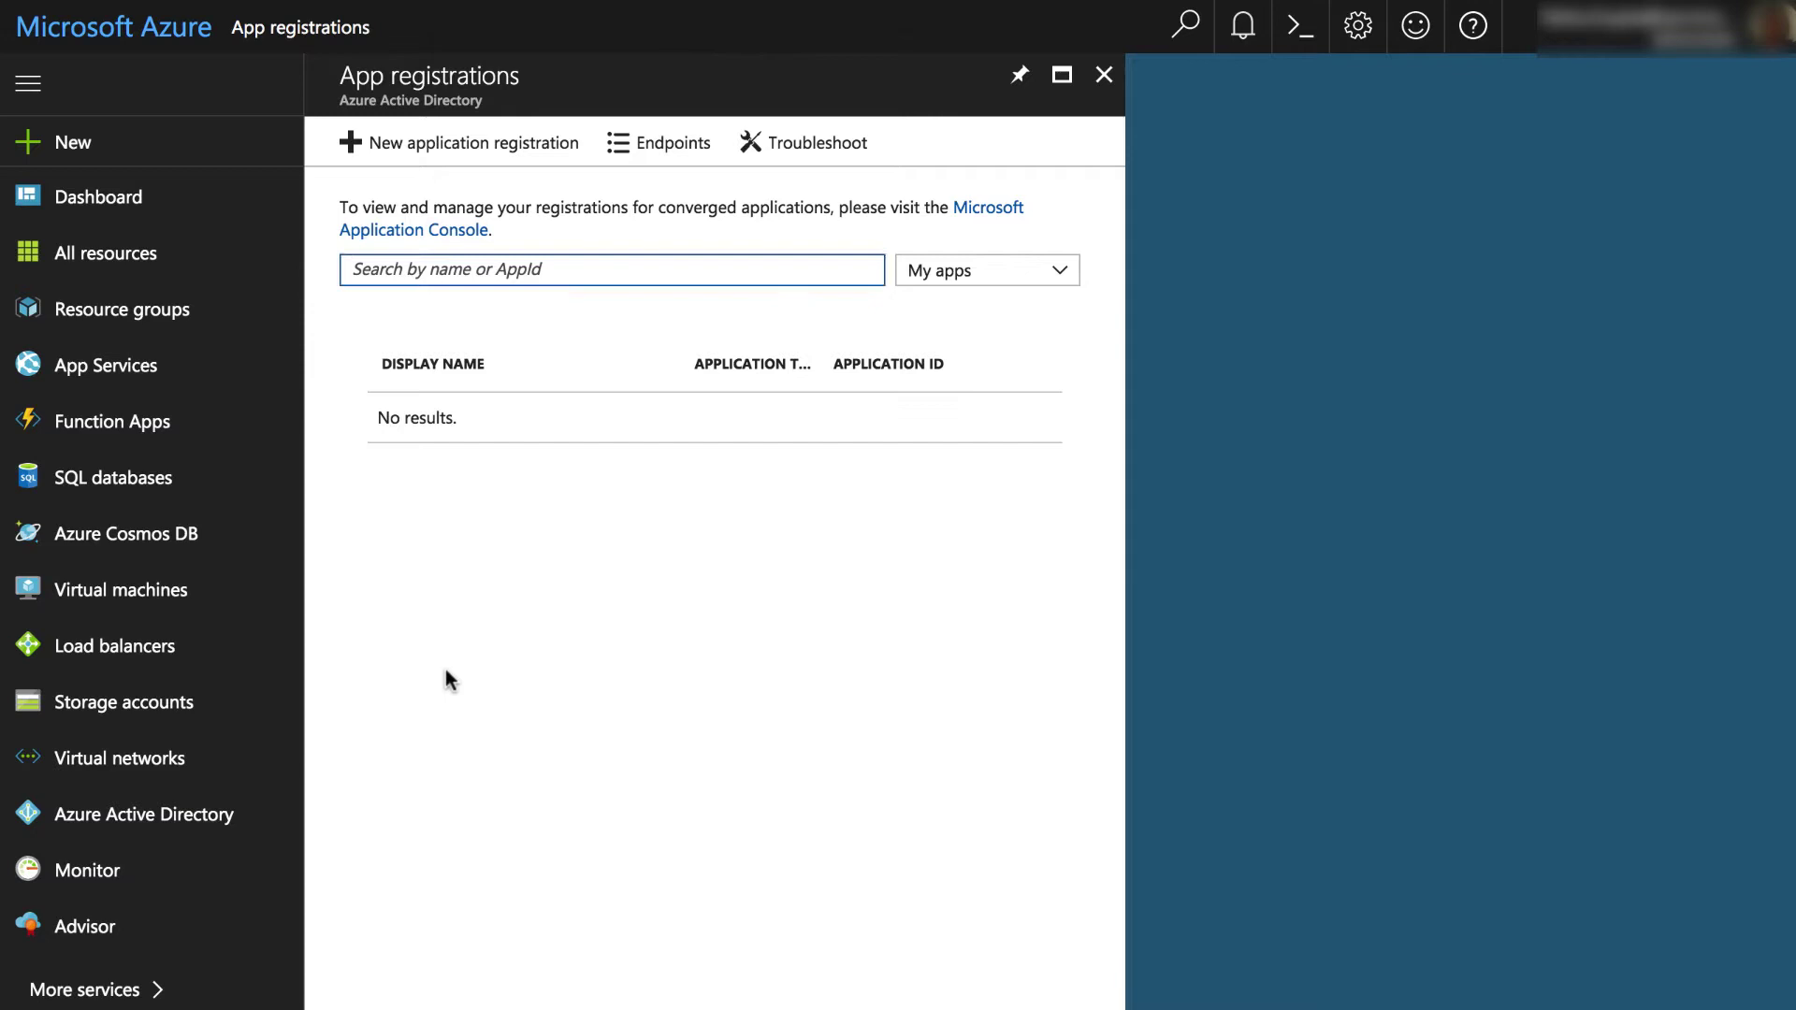
pyautogui.click(473, 146)
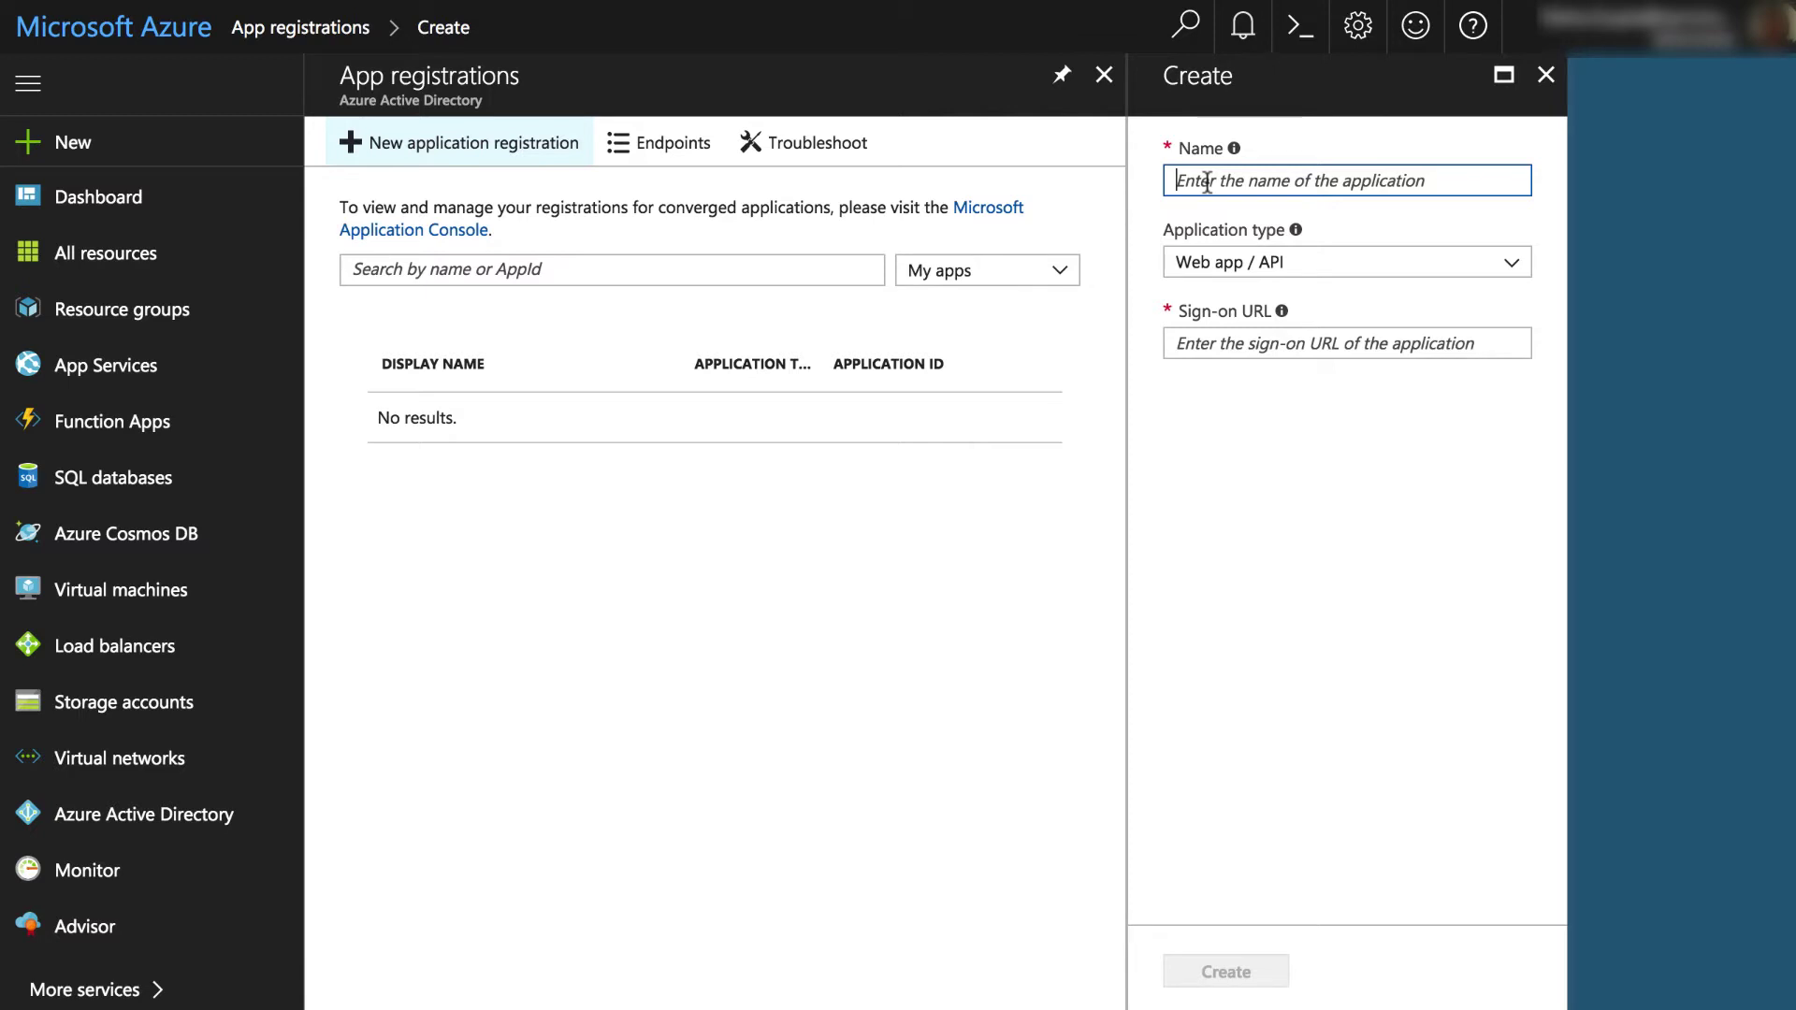
pyautogui.write('Sky')
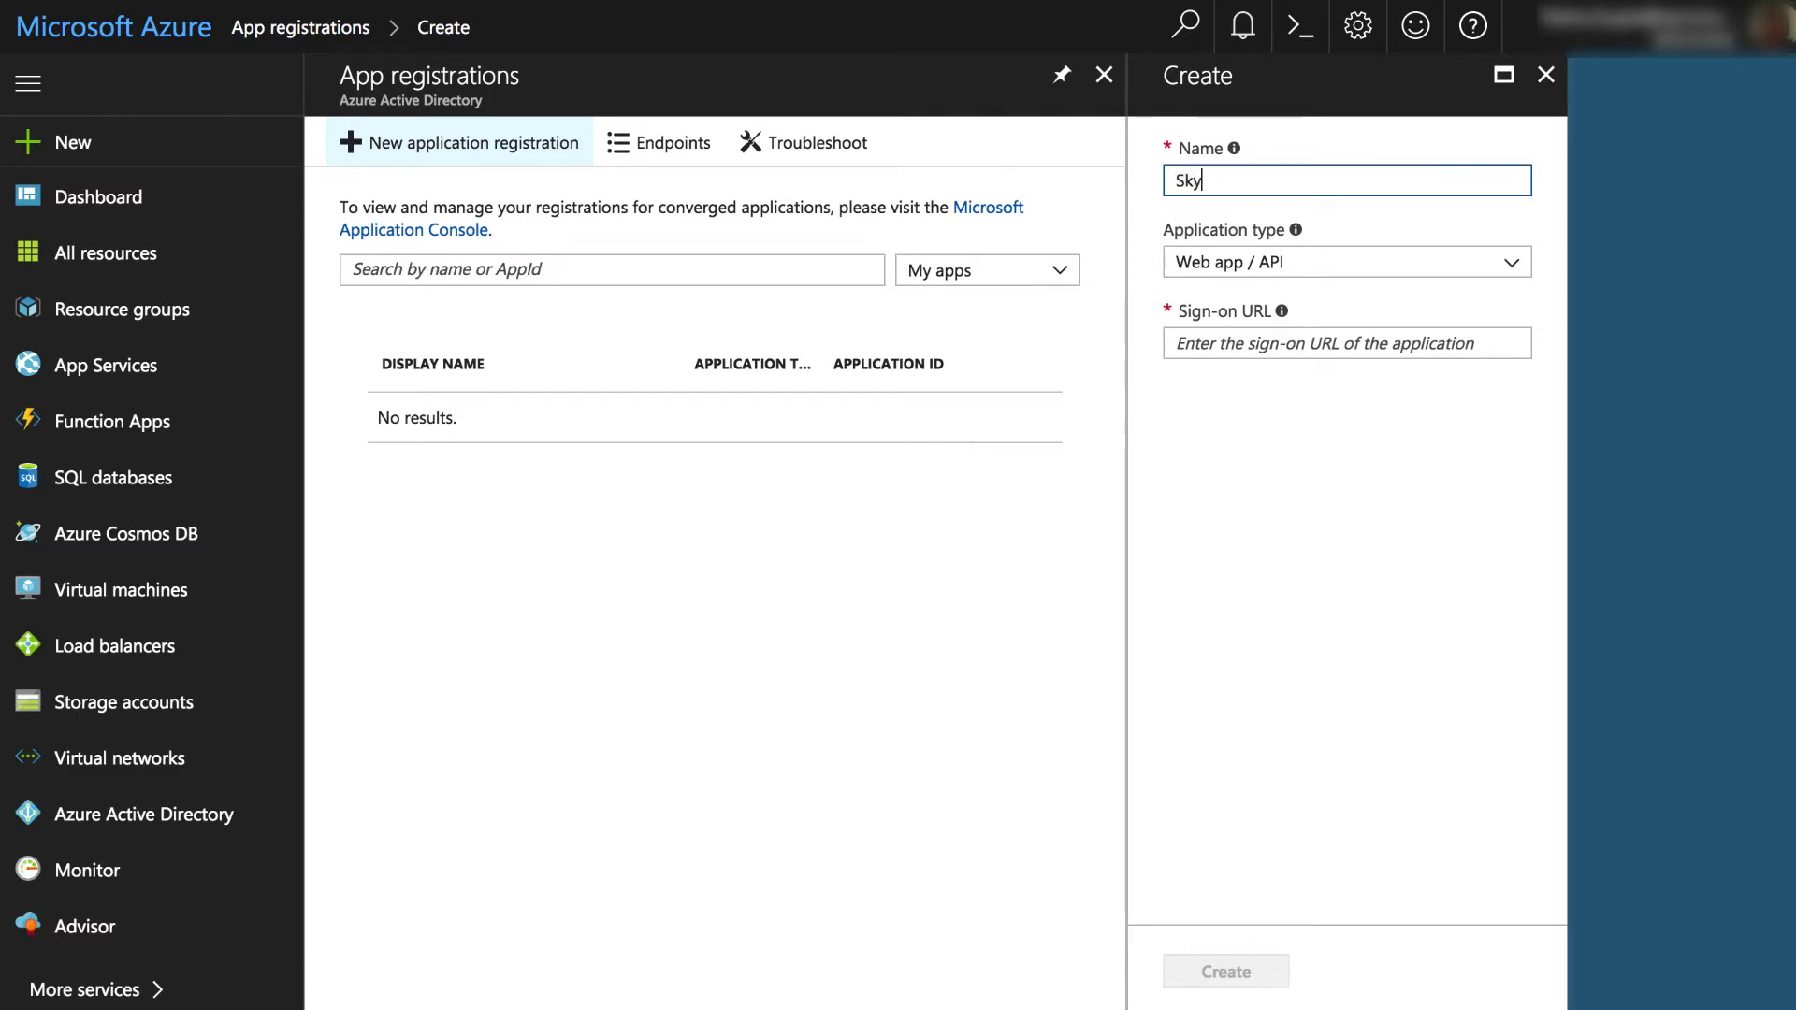
pyautogui.write('pe for CSM')
pyautogui.click(1451, 229)
pyautogui.click(1380, 342)
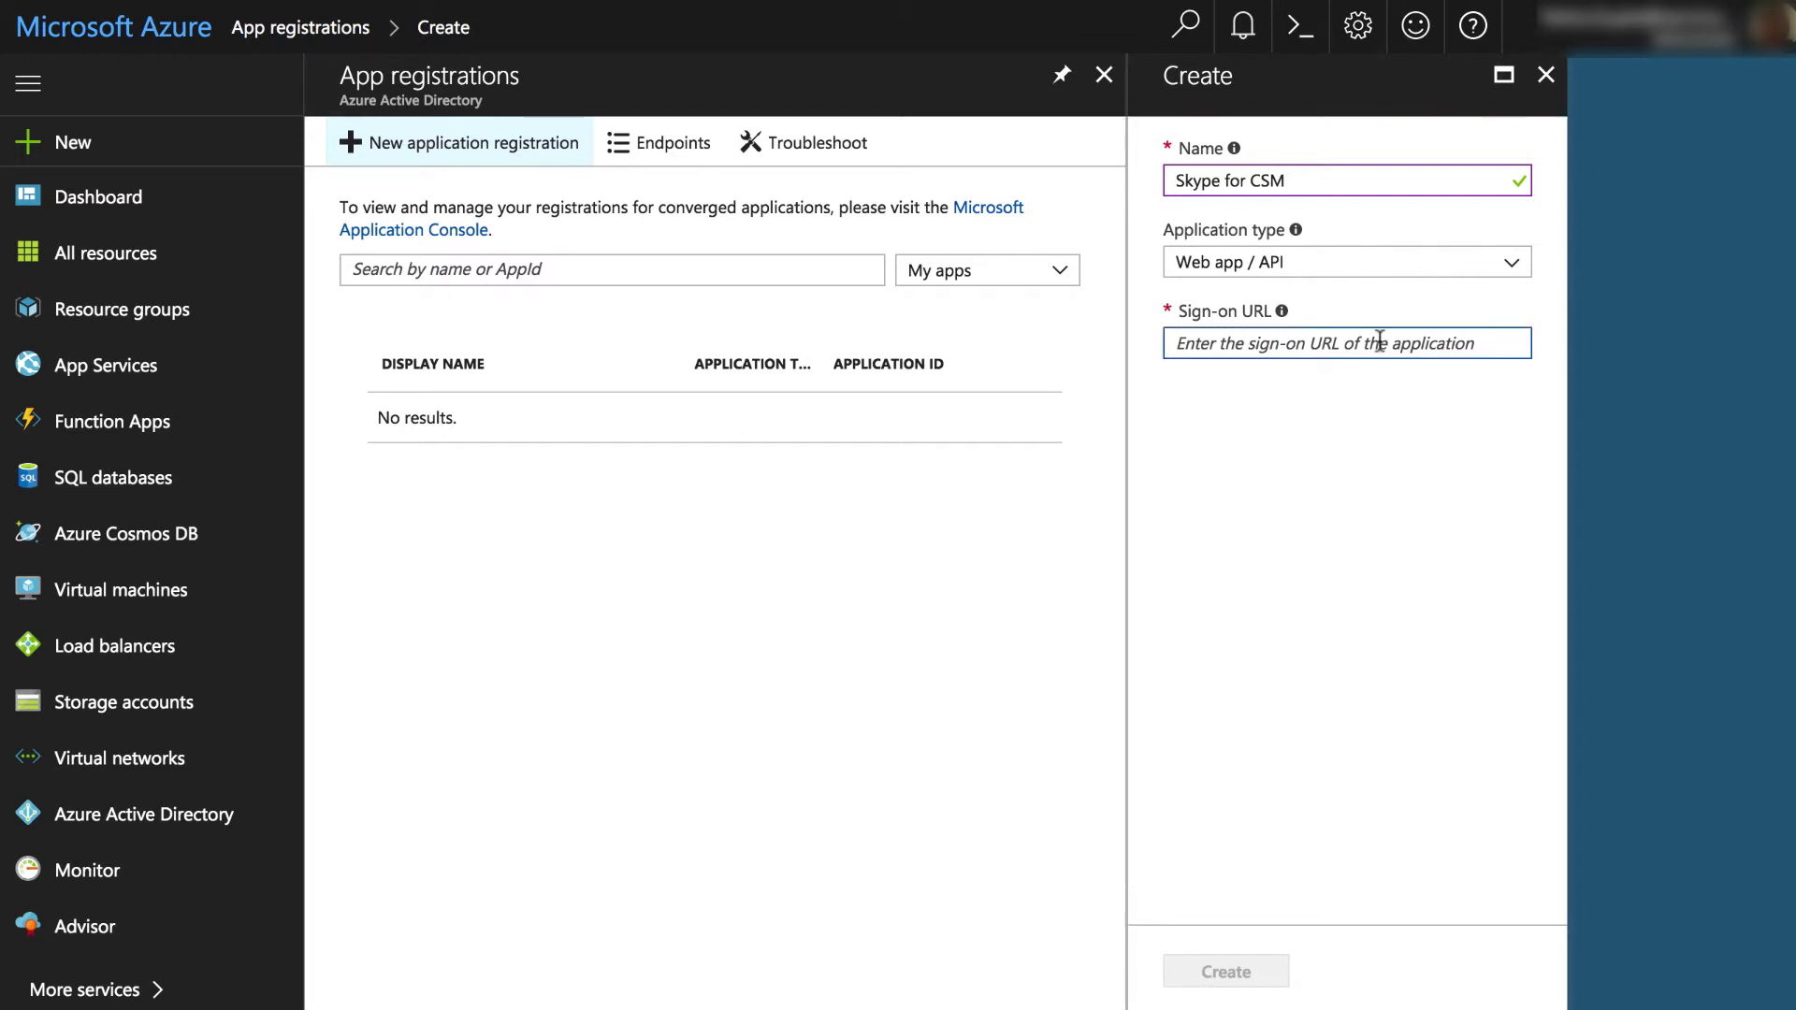
pyautogui.write('https://csm2.serviceaide.com/')
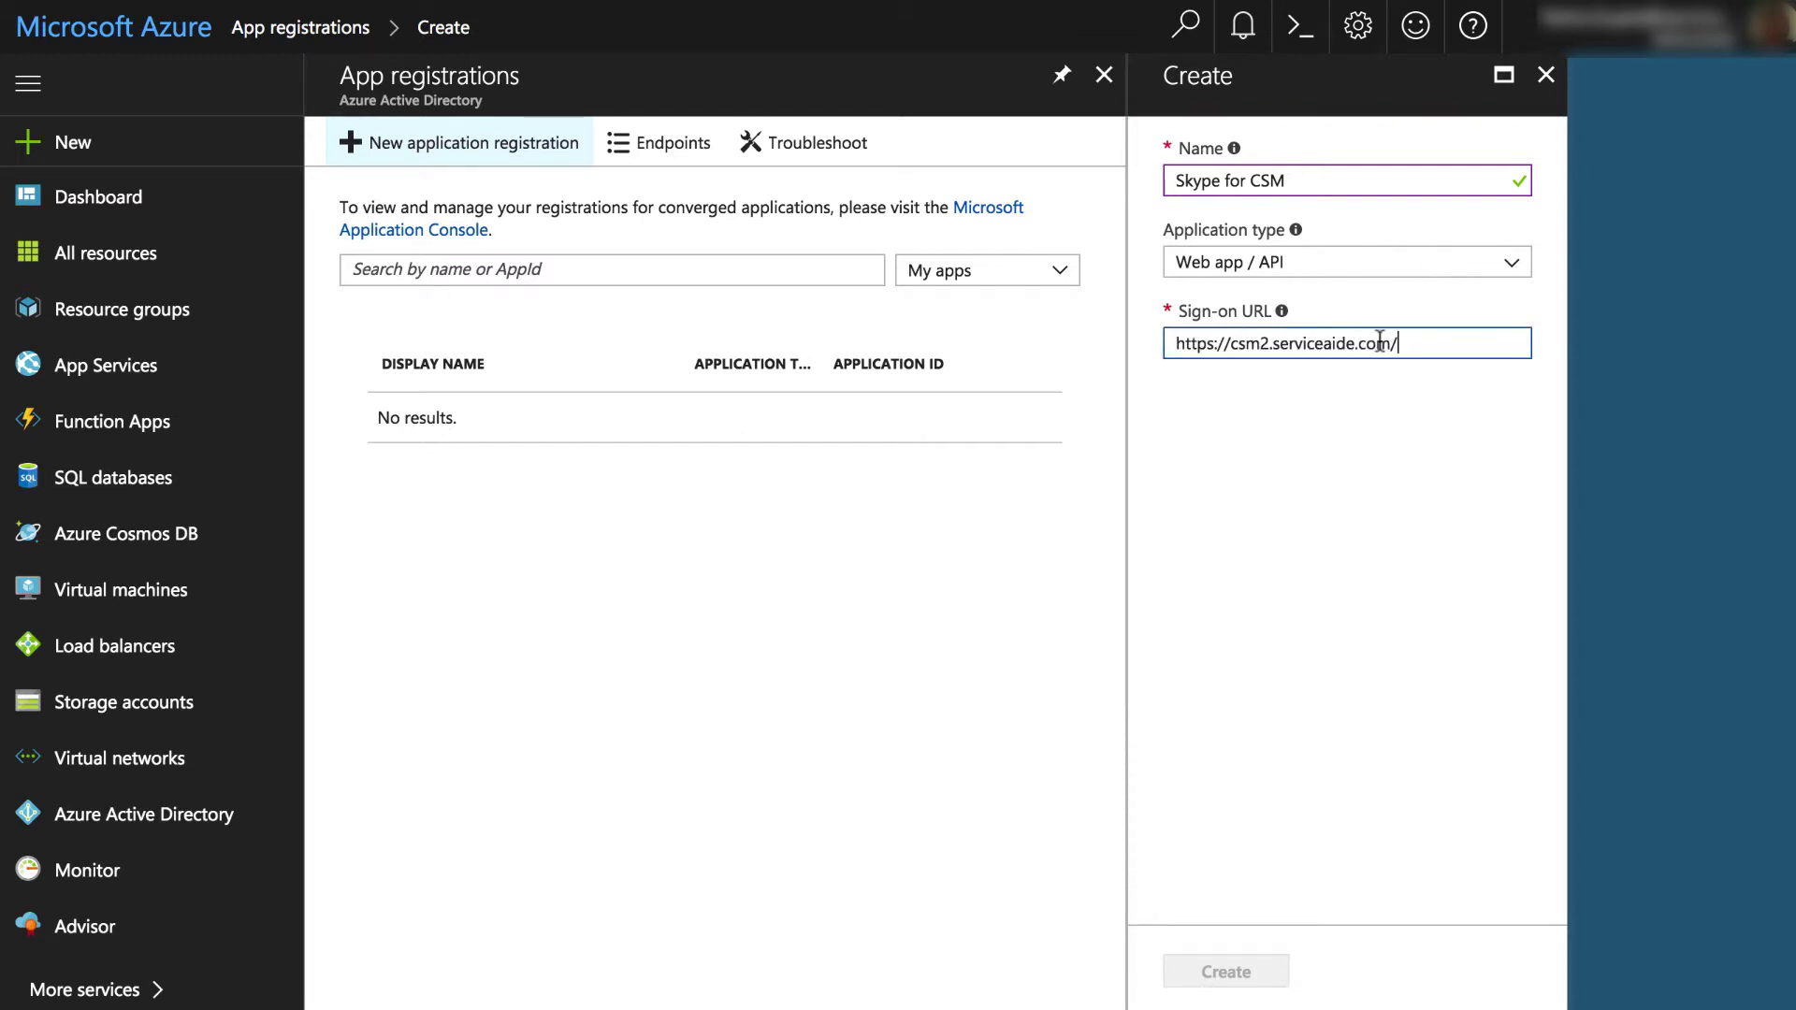
pyautogui.click(1417, 390)
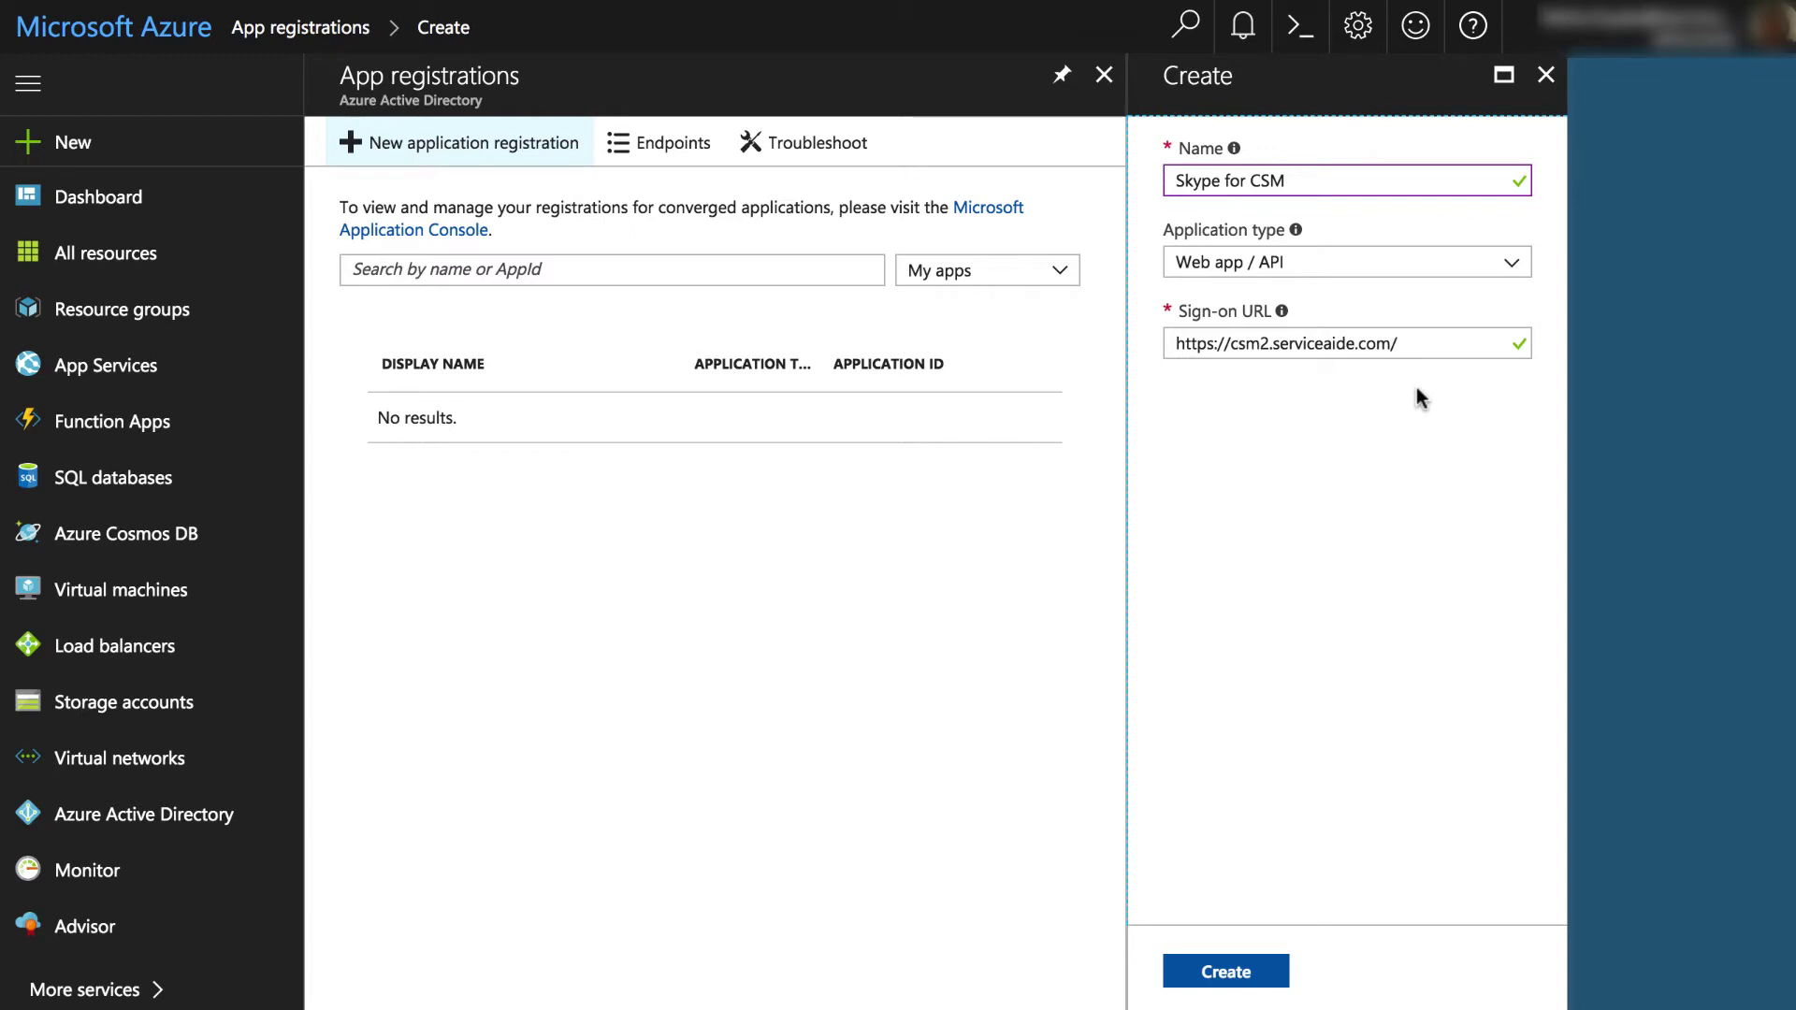
pyautogui.click(1257, 972)
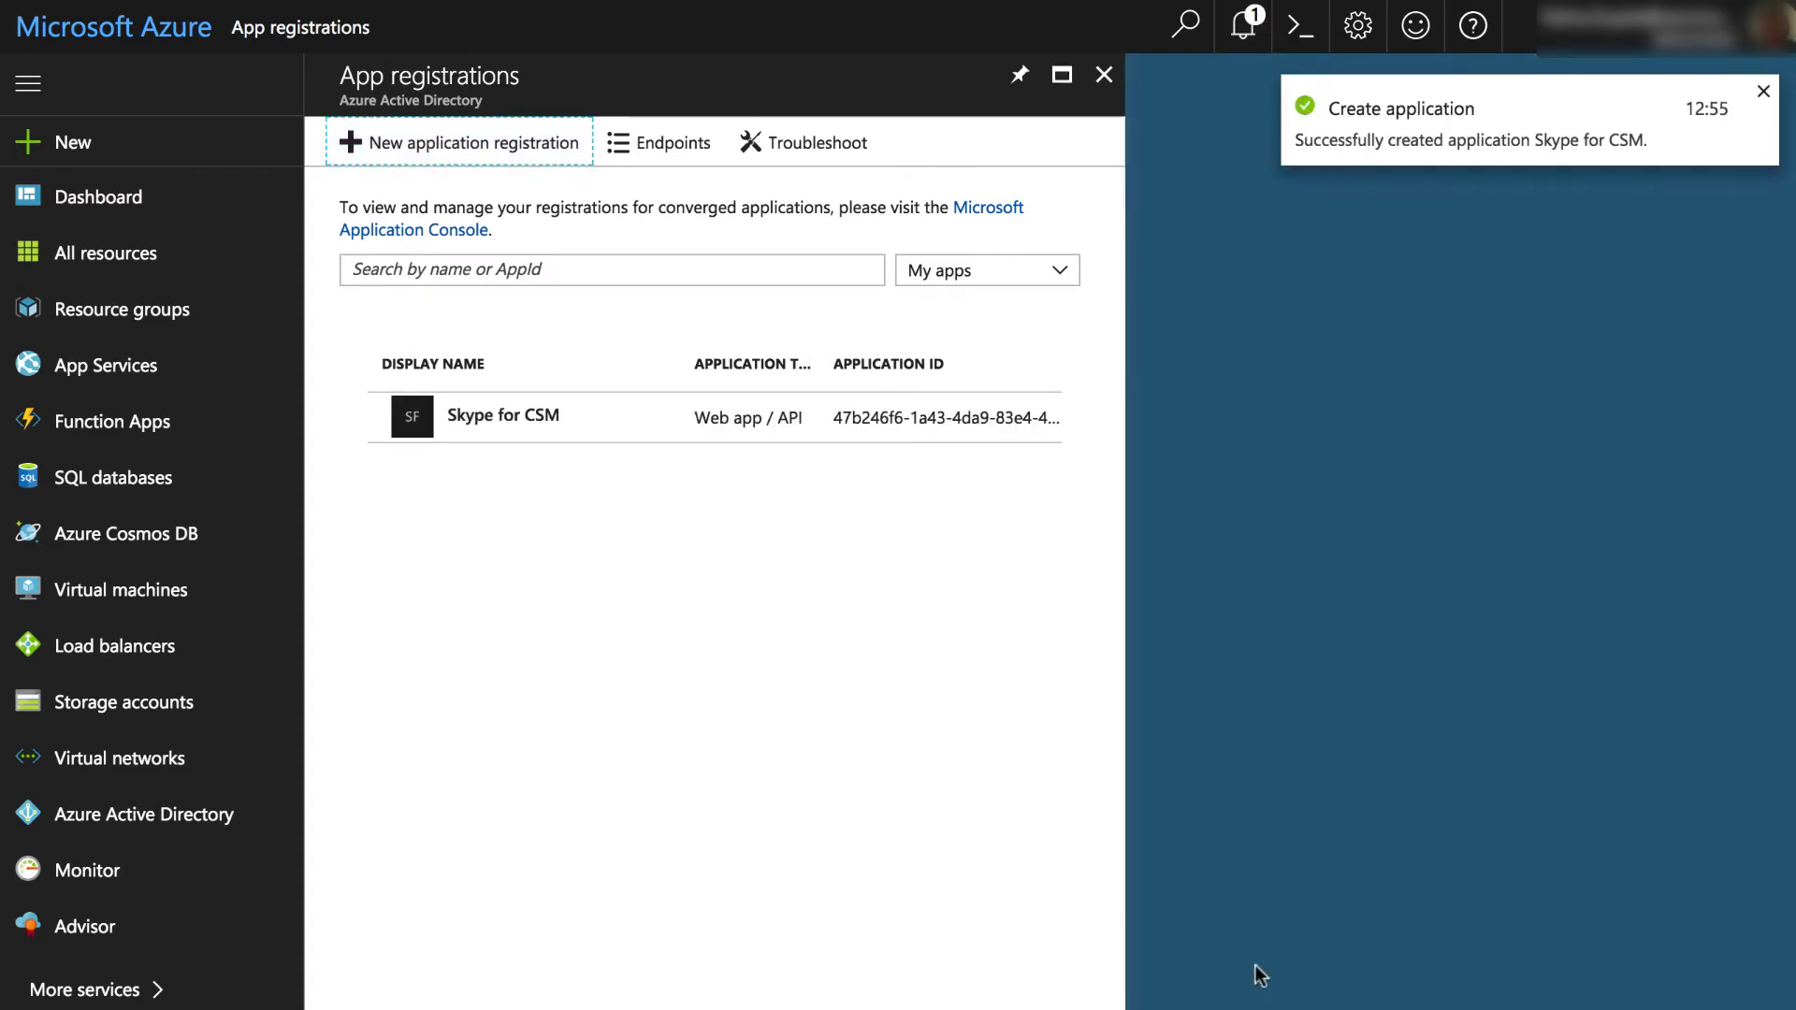
pyautogui.click(514, 423)
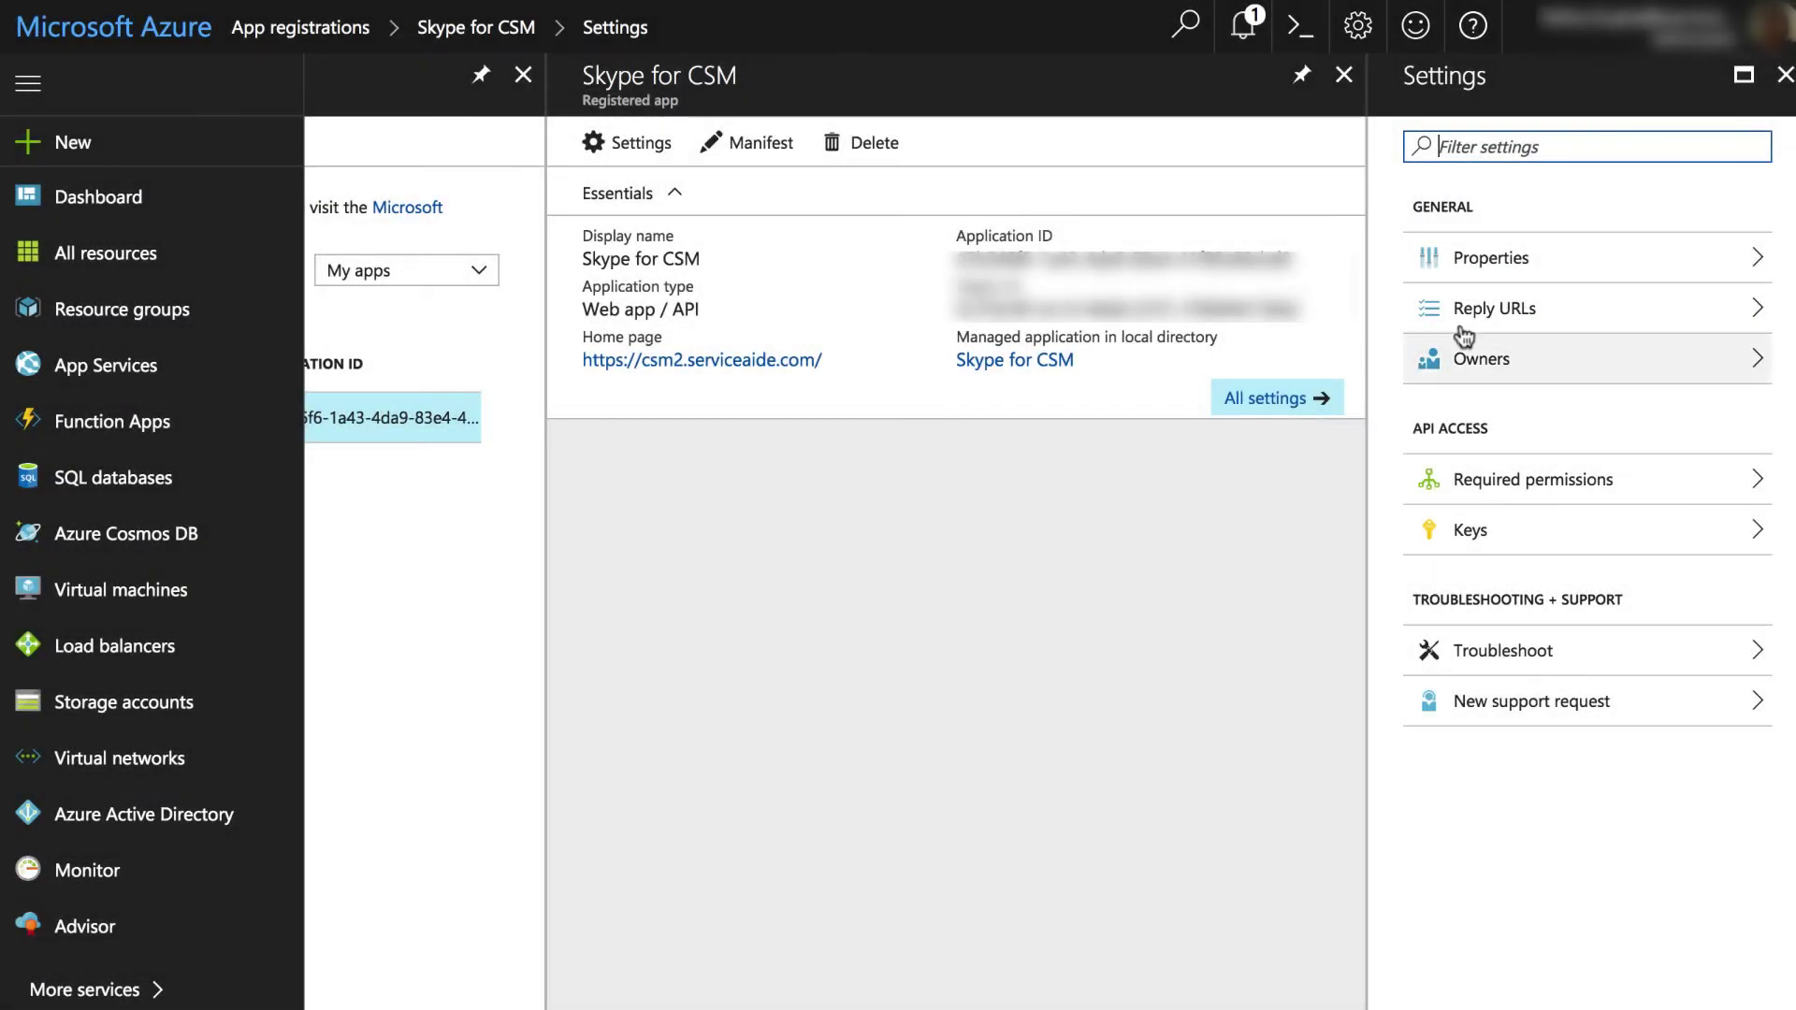
pyautogui.click(1527, 315)
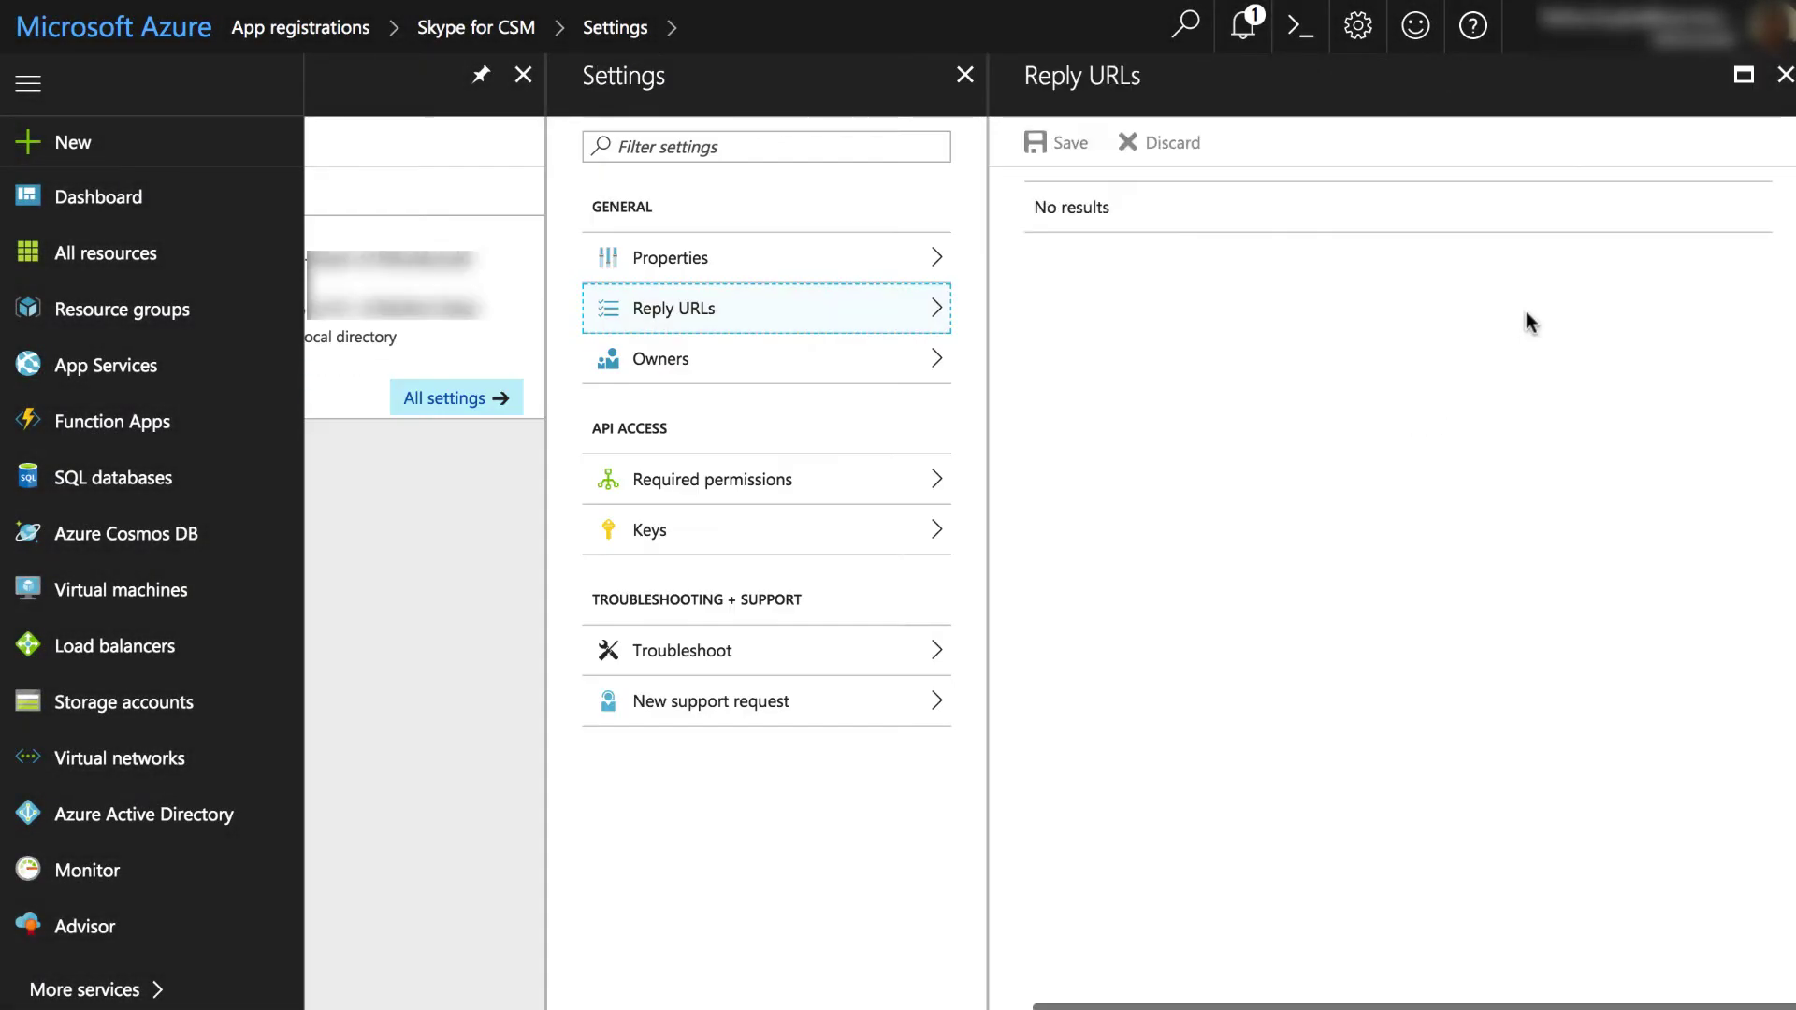
pyautogui.click(1448, 204)
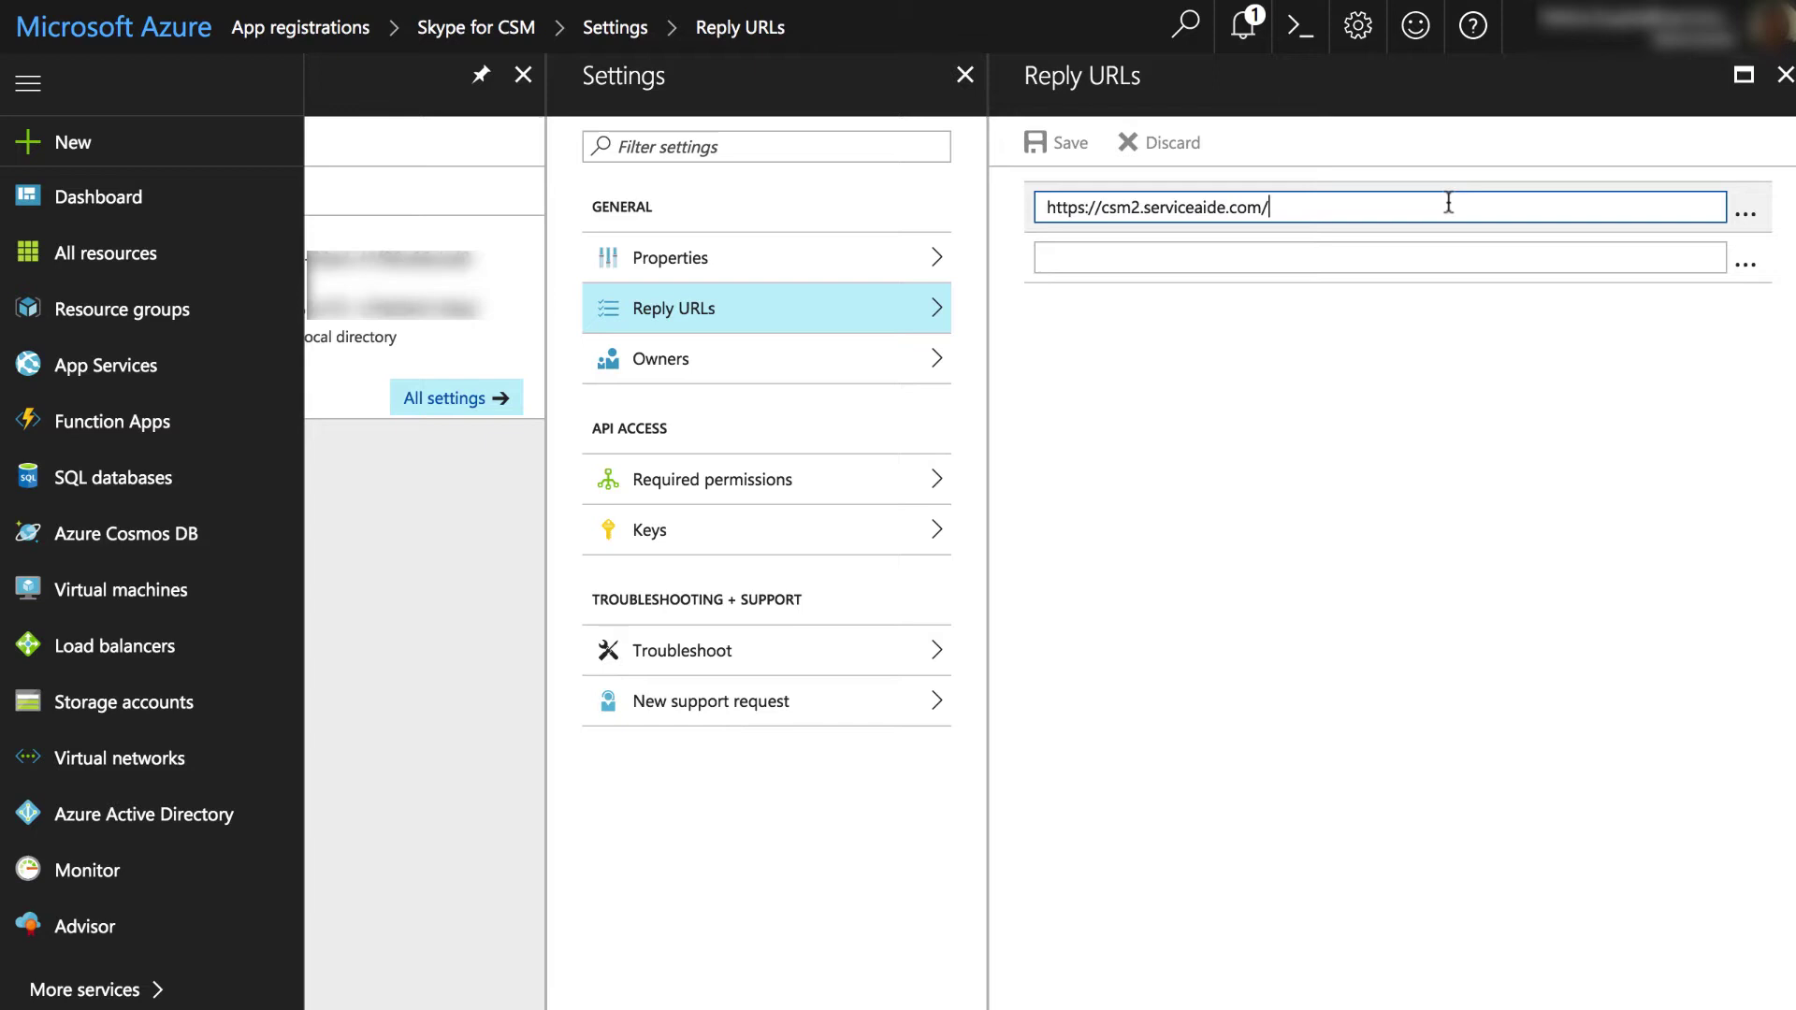
pyautogui.write('*')
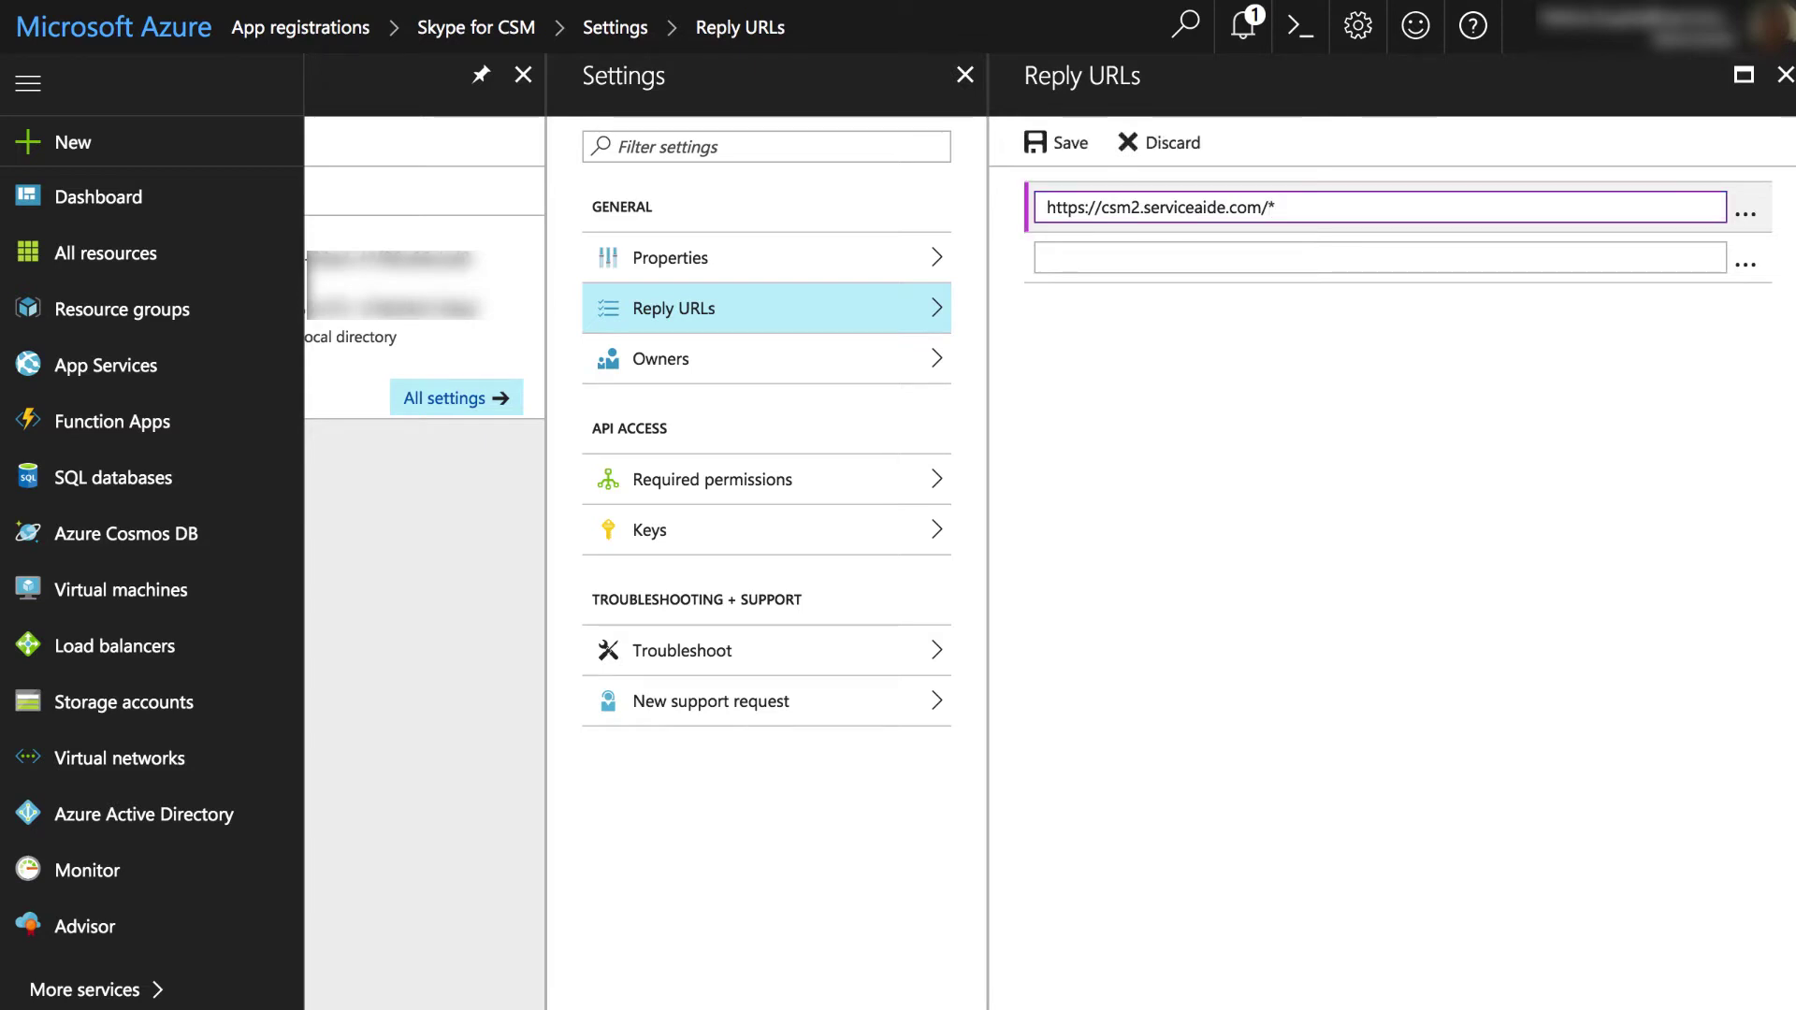
pyautogui.click(1513, 346)
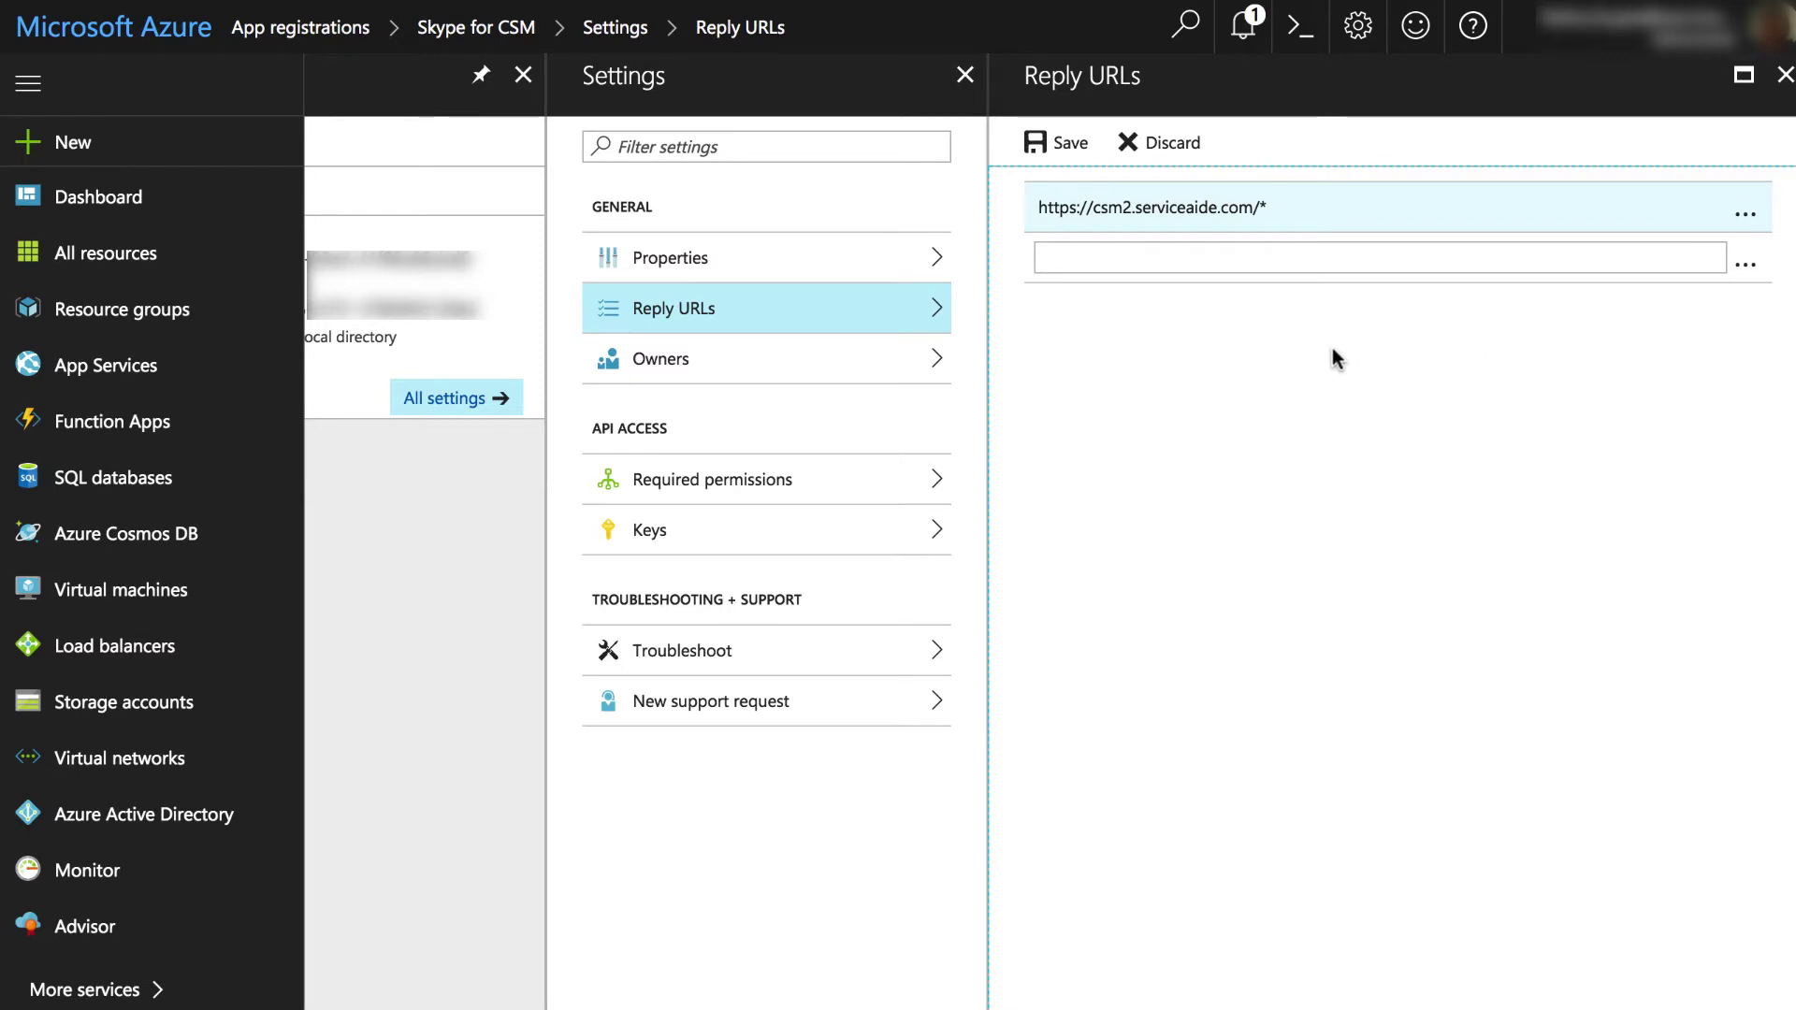
pyautogui.click(1062, 148)
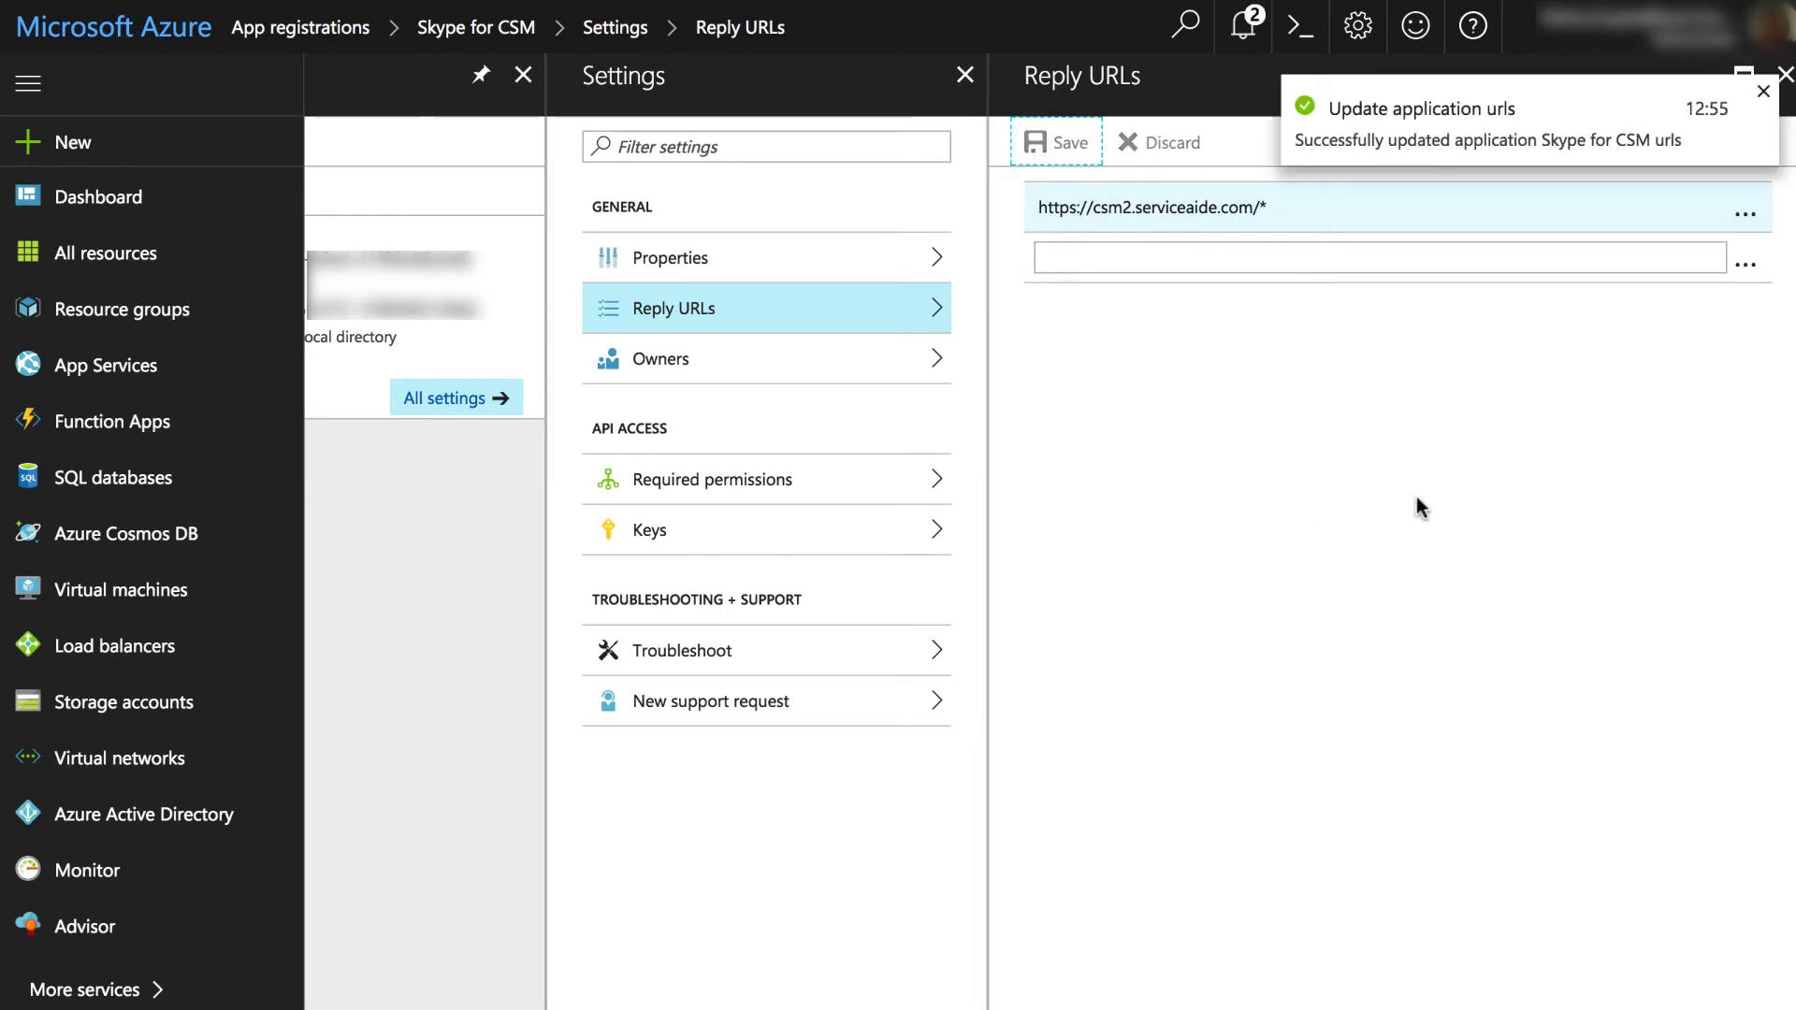
pyautogui.click(1786, 75)
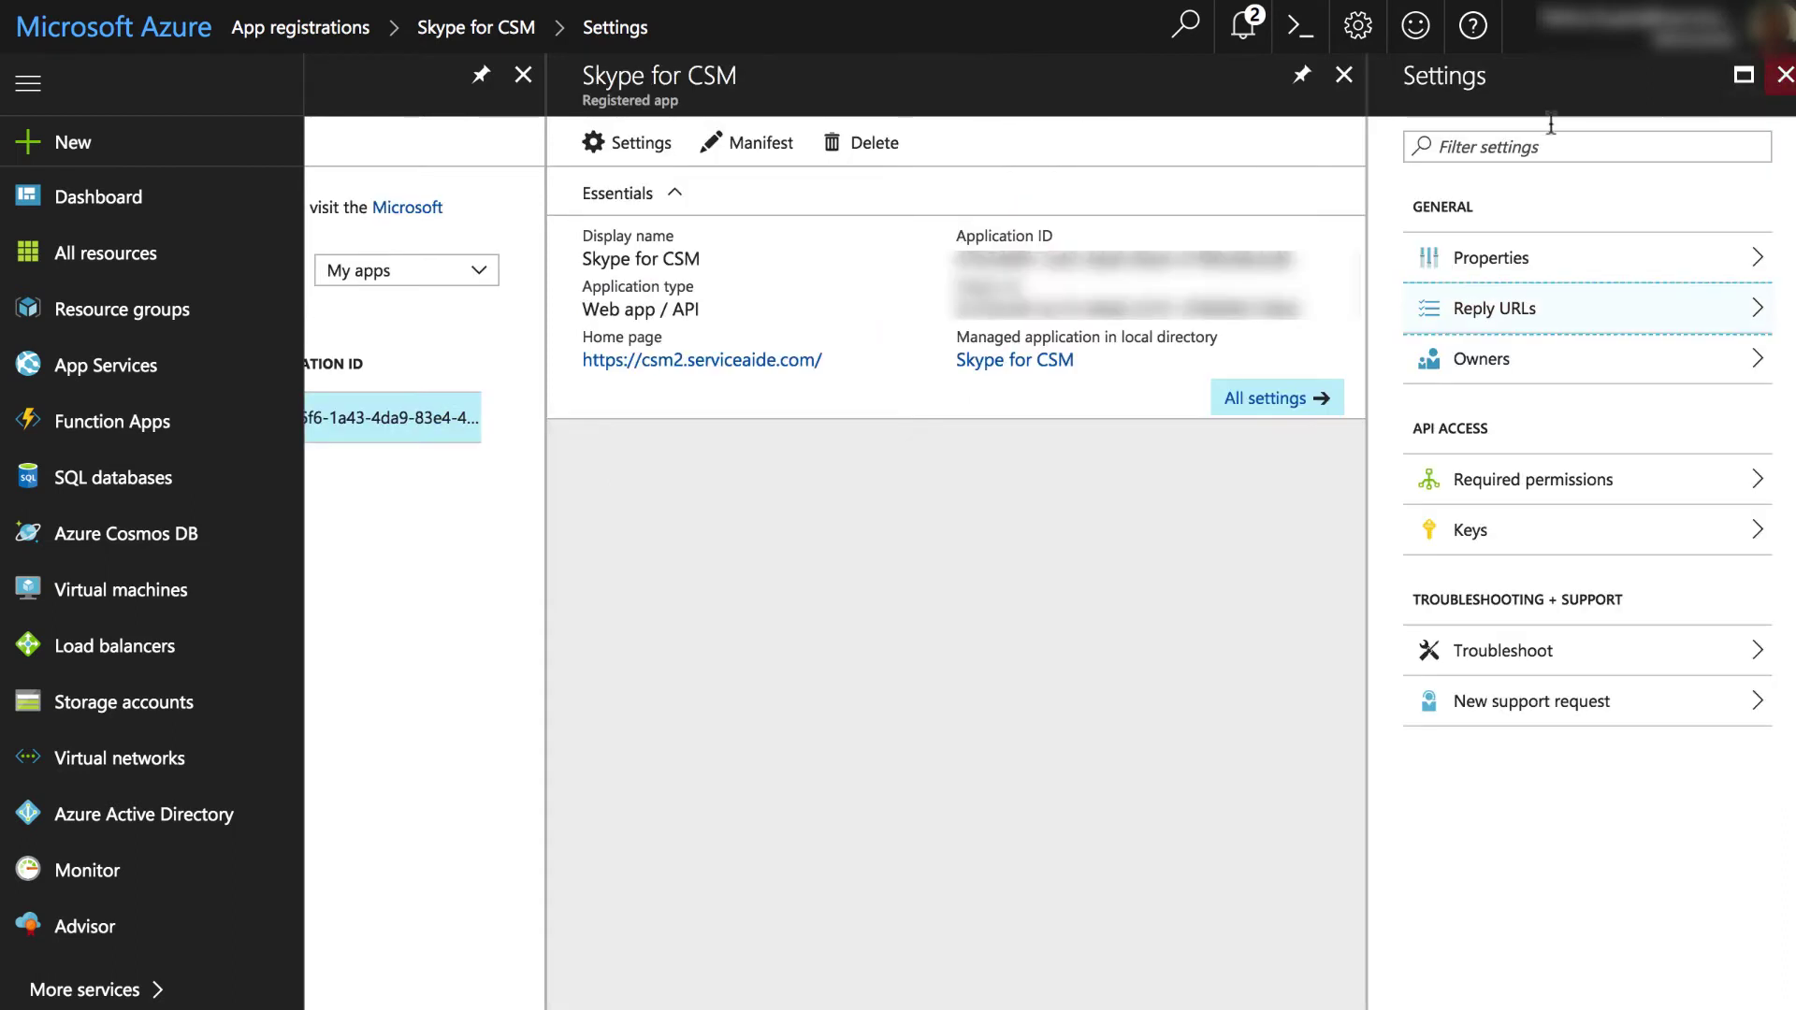
# Change oauth2AllowImplicitFlow from false to true in the Skype for CSM manifest
pyautogui.click(759, 145)
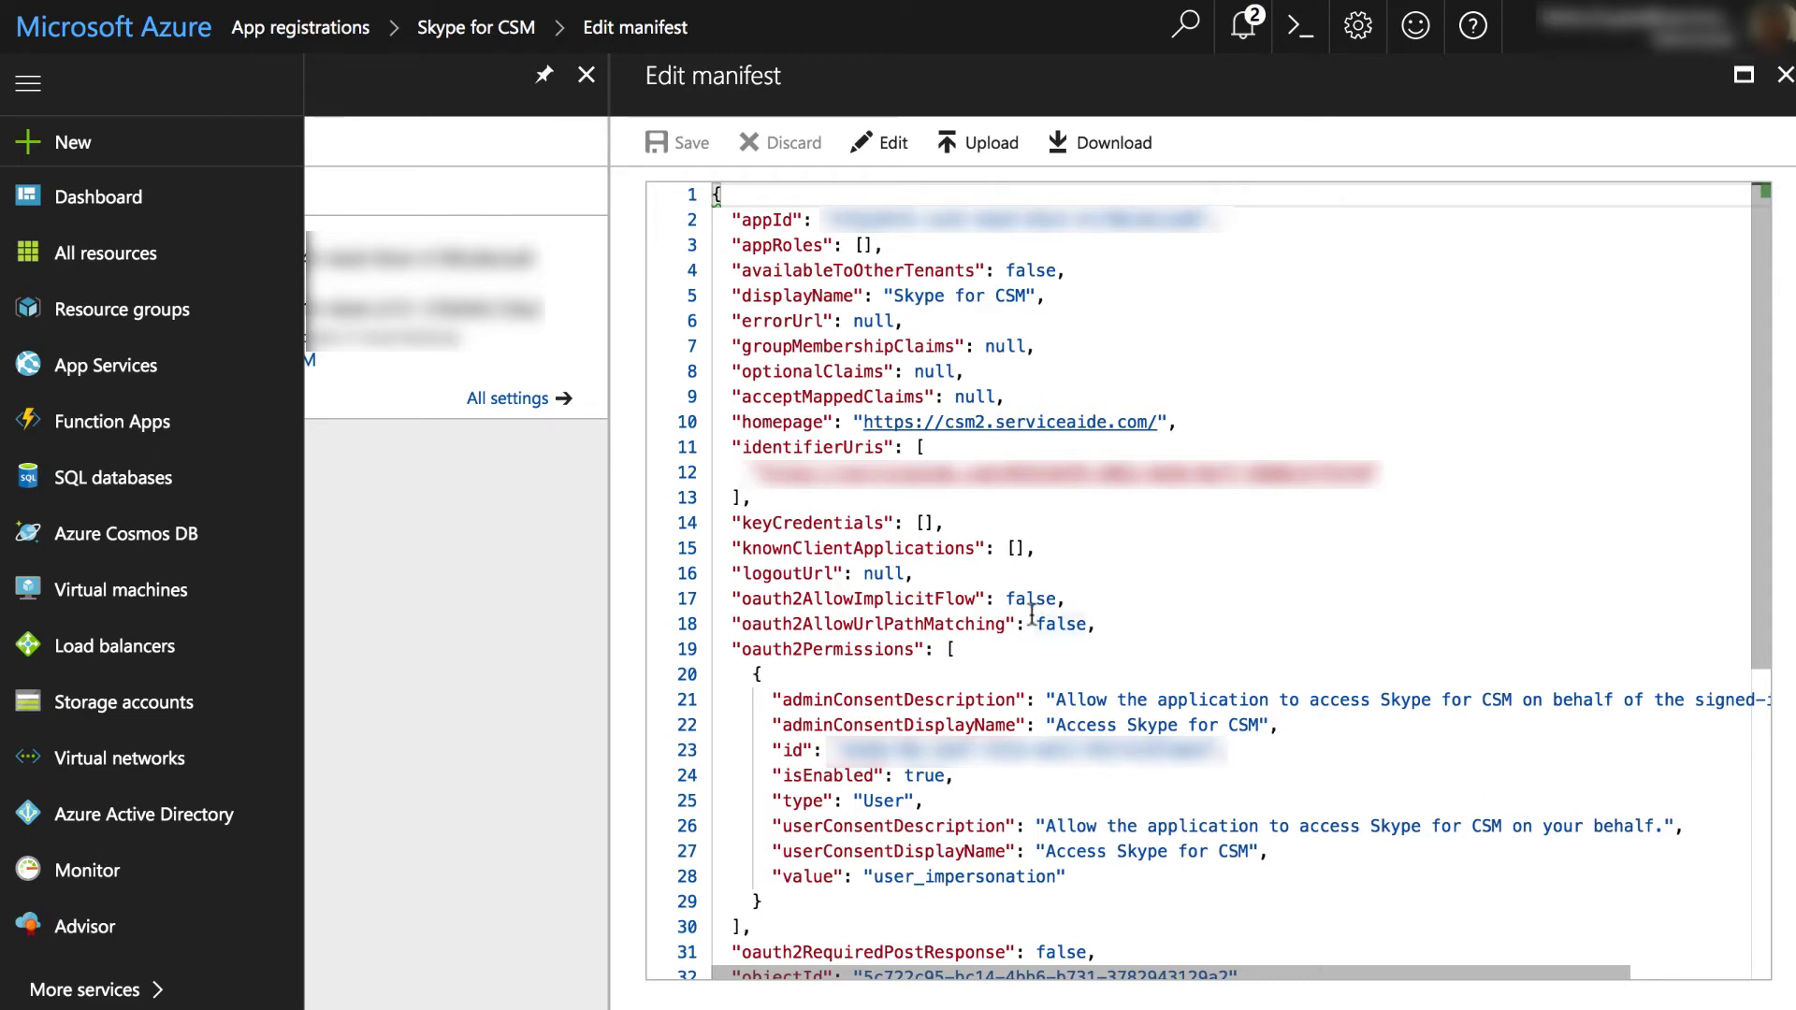
pyautogui.click(743, 599)
pyautogui.moveTo(744, 599); pyautogui.dragTo(1060, 598)
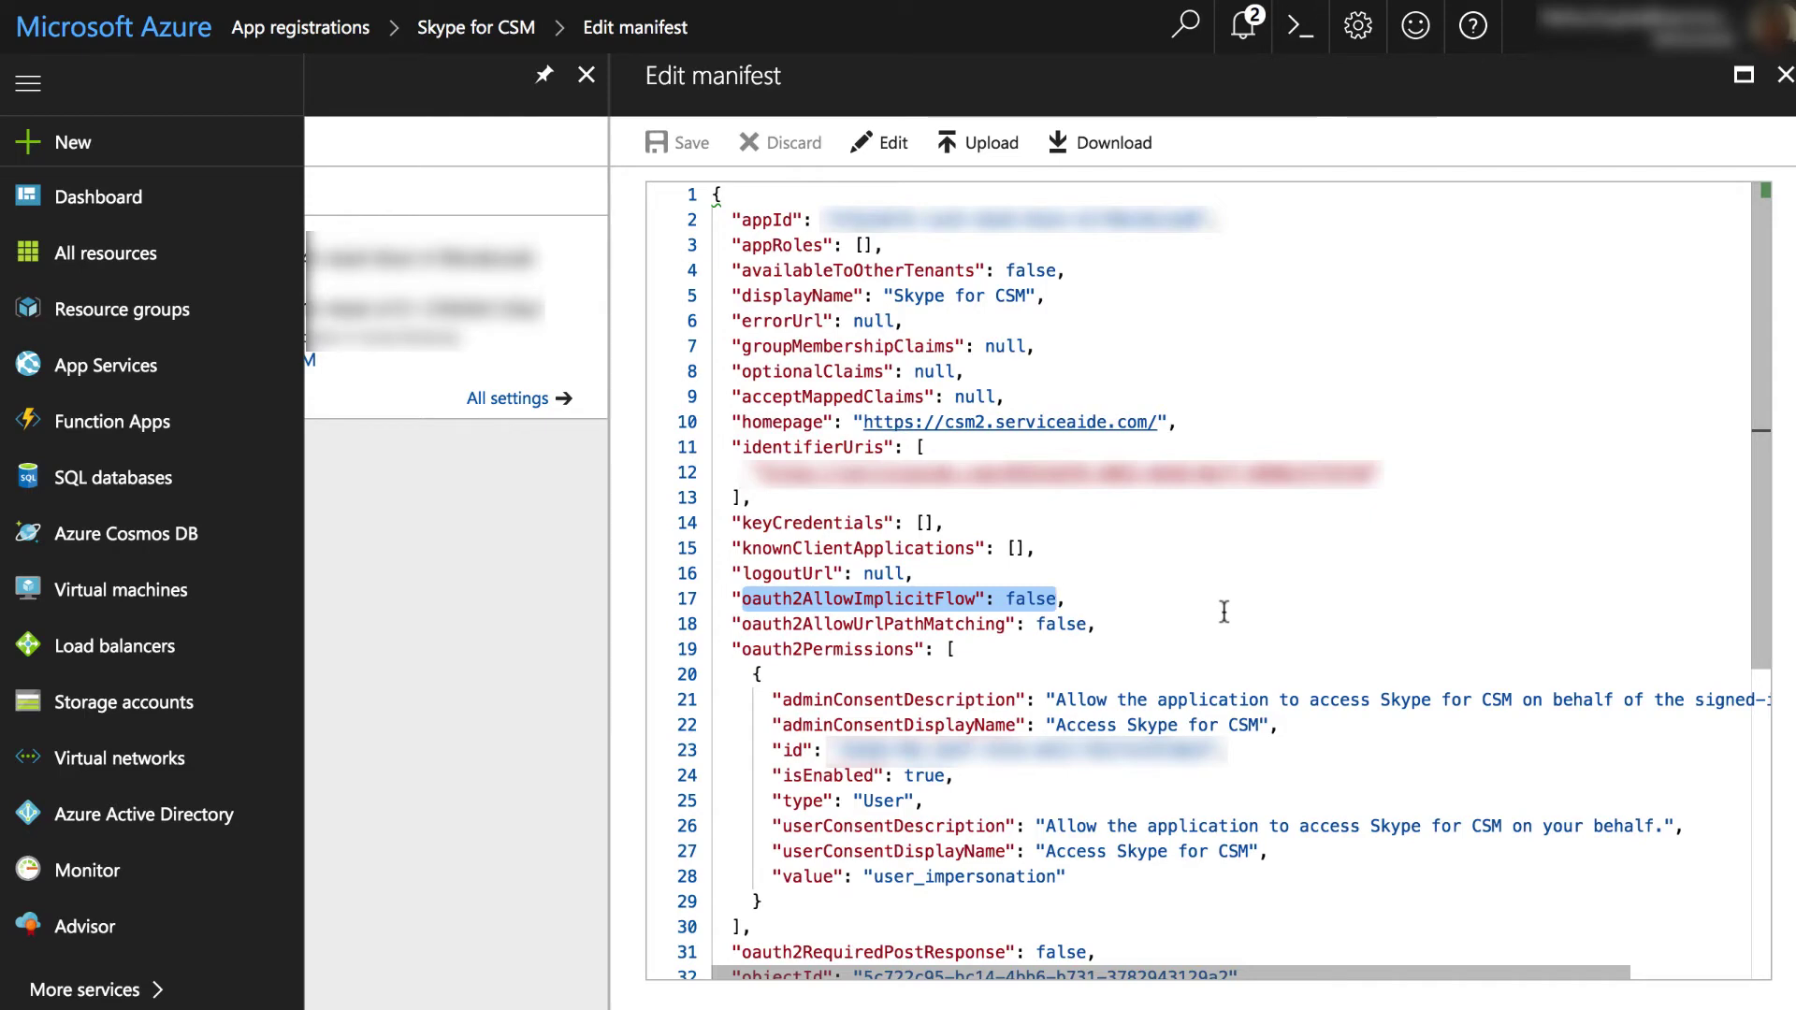
pyautogui.click(1058, 597)
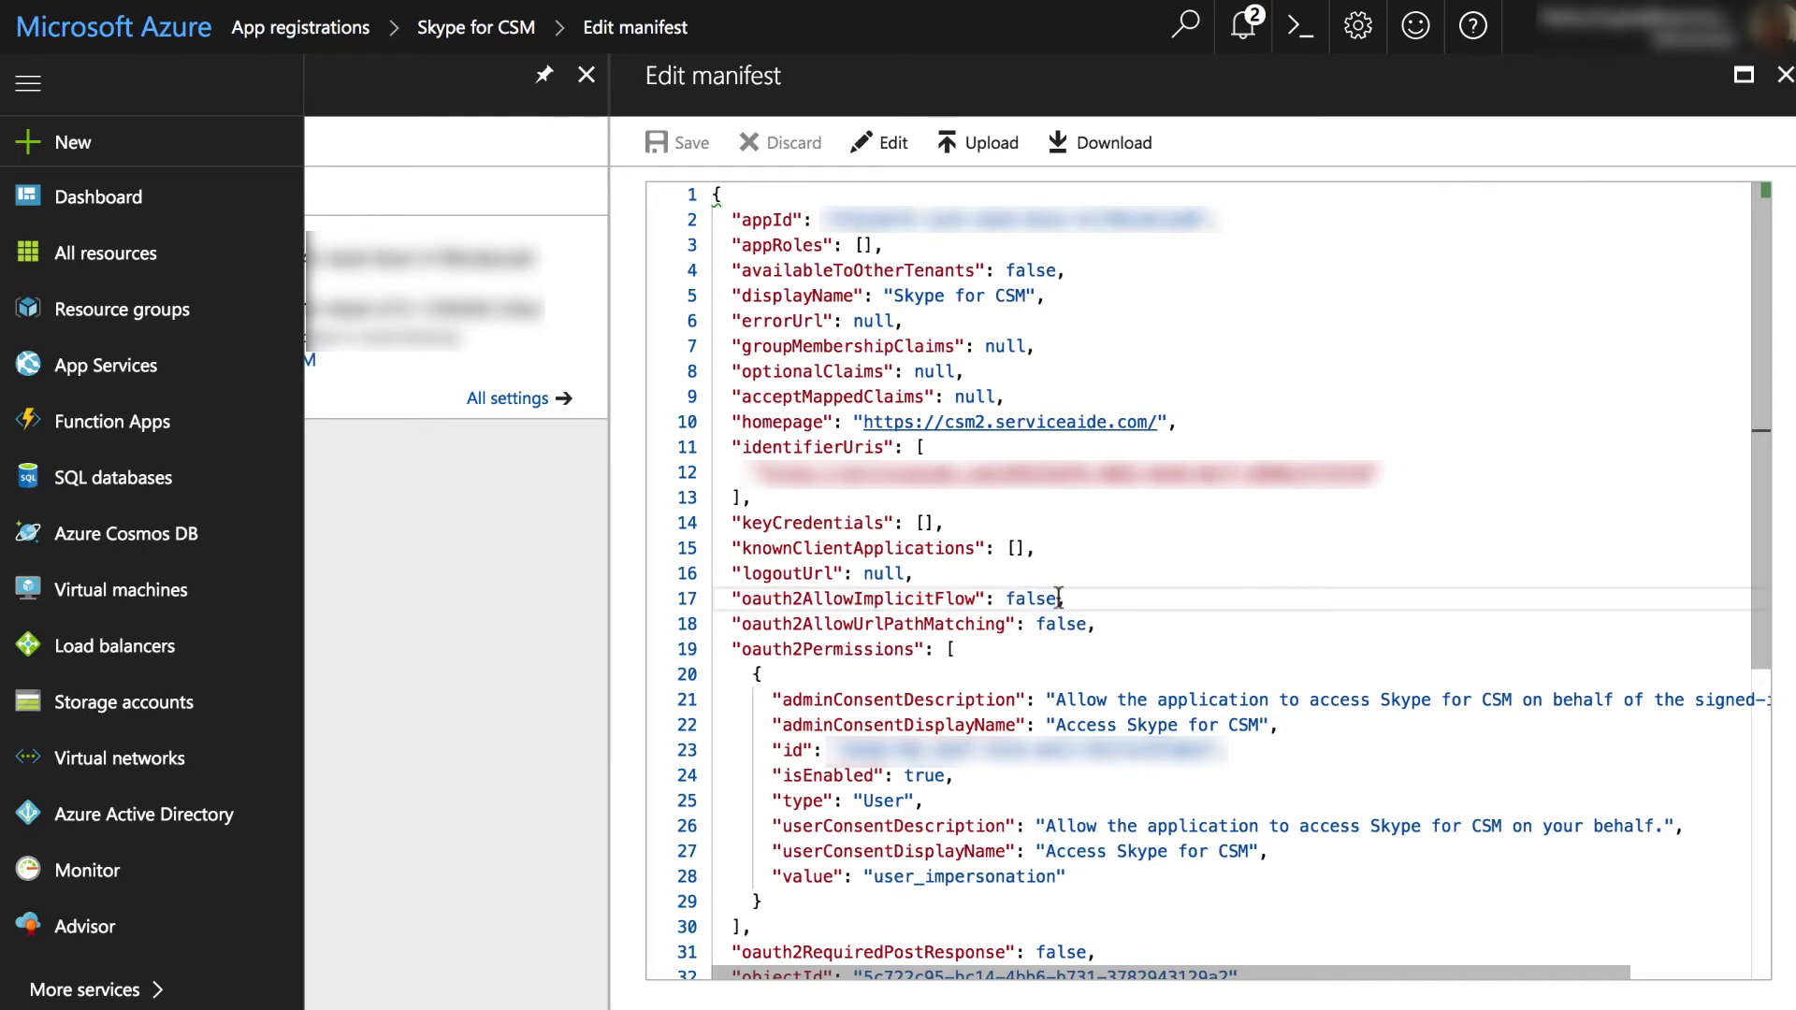
pyautogui.press('BackSpace')
pyautogui.press('BackSpace')
pyautogui.press('BackSpace')
pyautogui.press('BackSpace')
pyautogui.press('BackSpace')
pyautogui.write('tru')
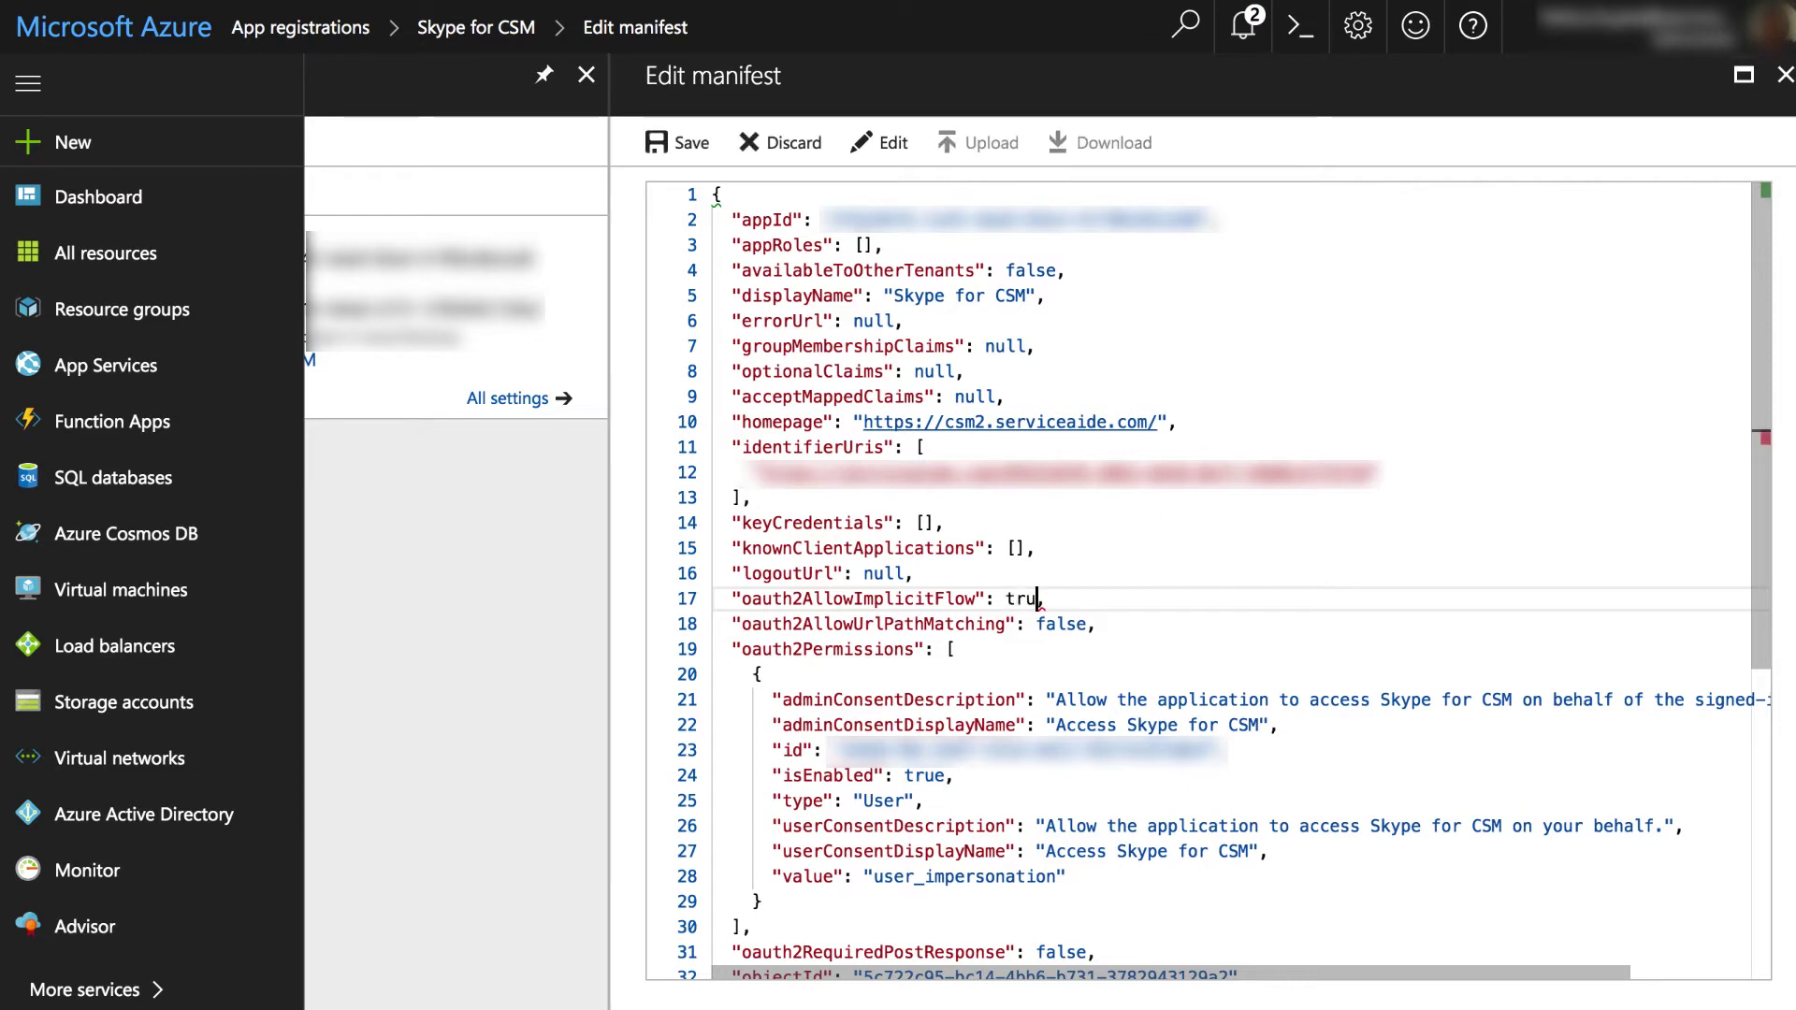
pyautogui.write('e')
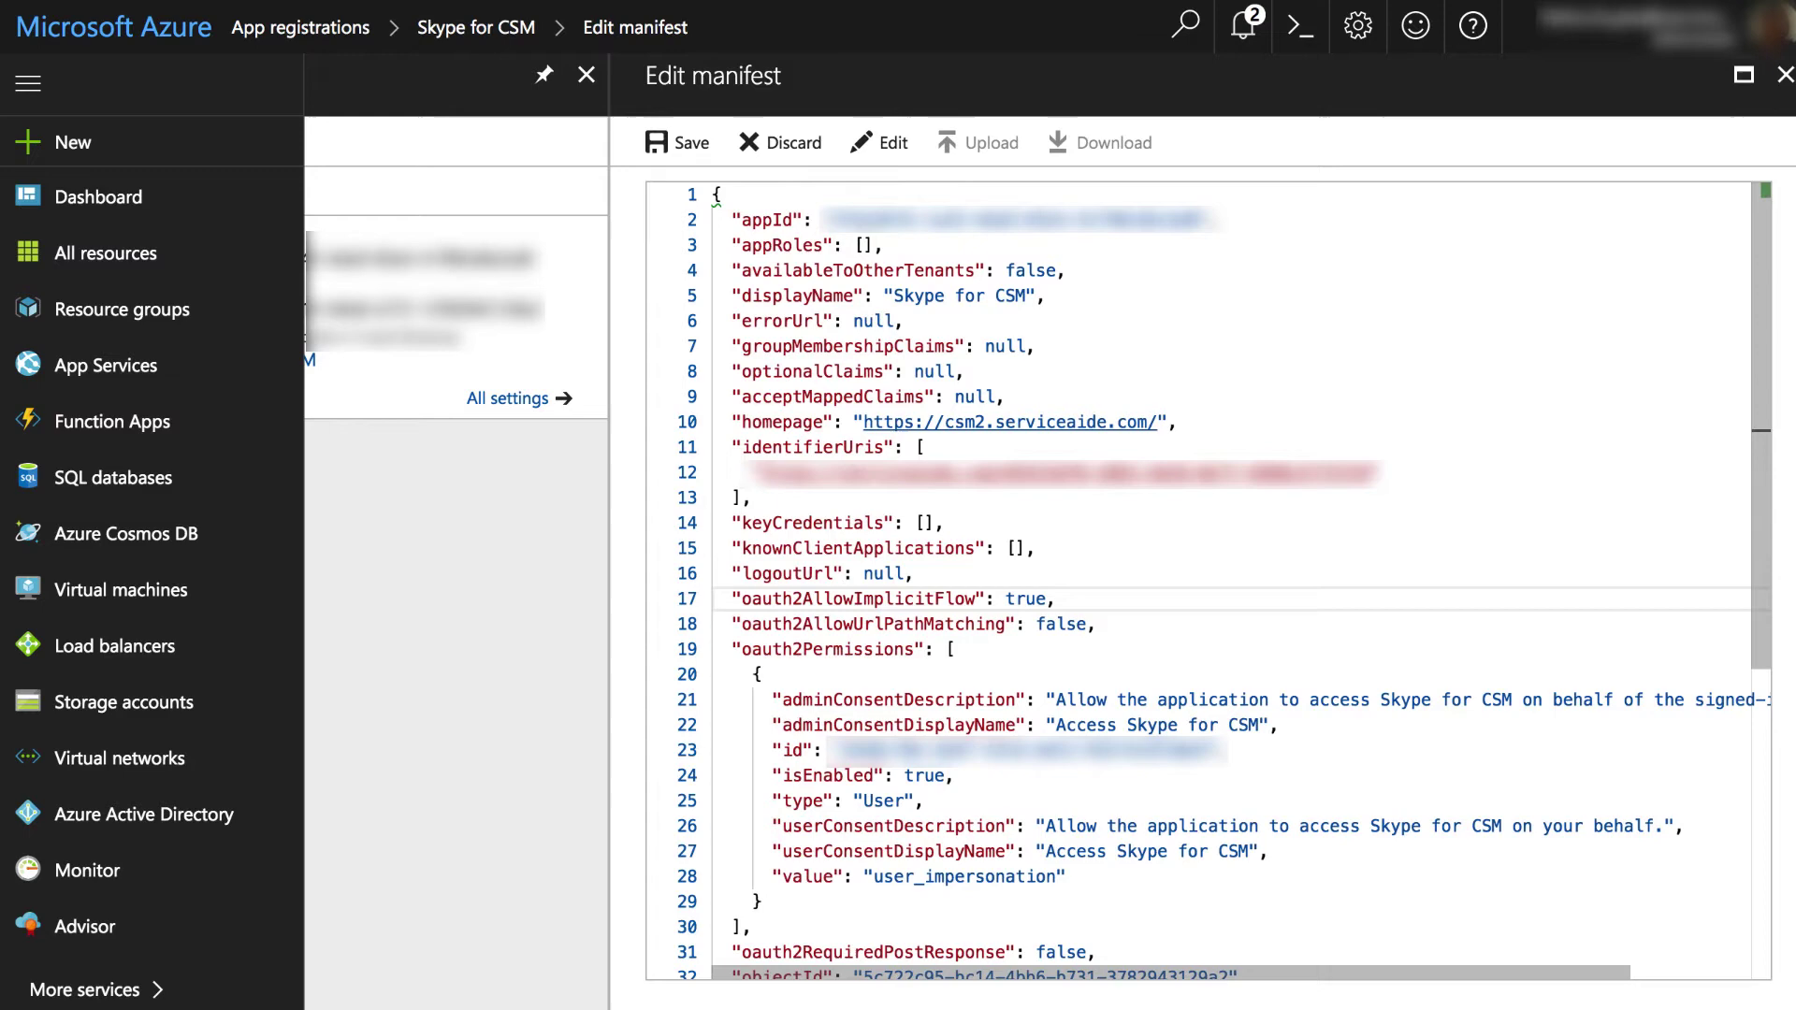
pyautogui.click(1100, 624)
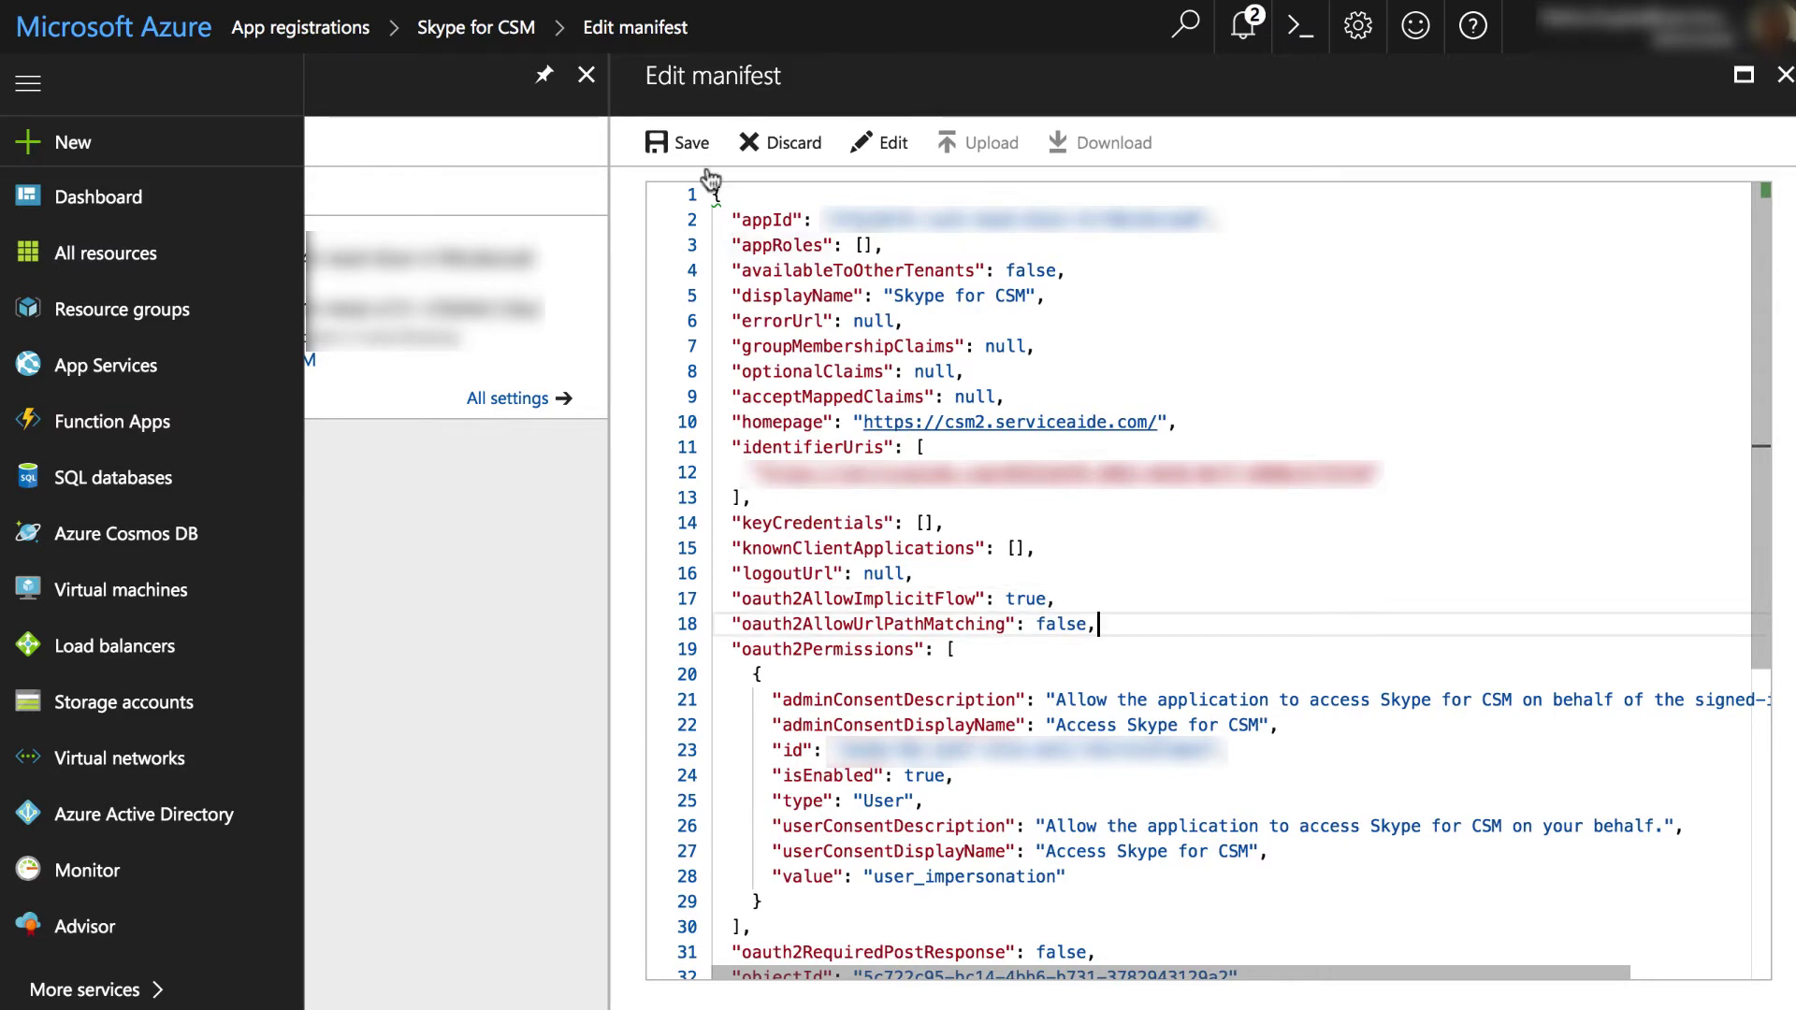
# Save the edited manifest and close the manifest editor
pyautogui.click(682, 143)
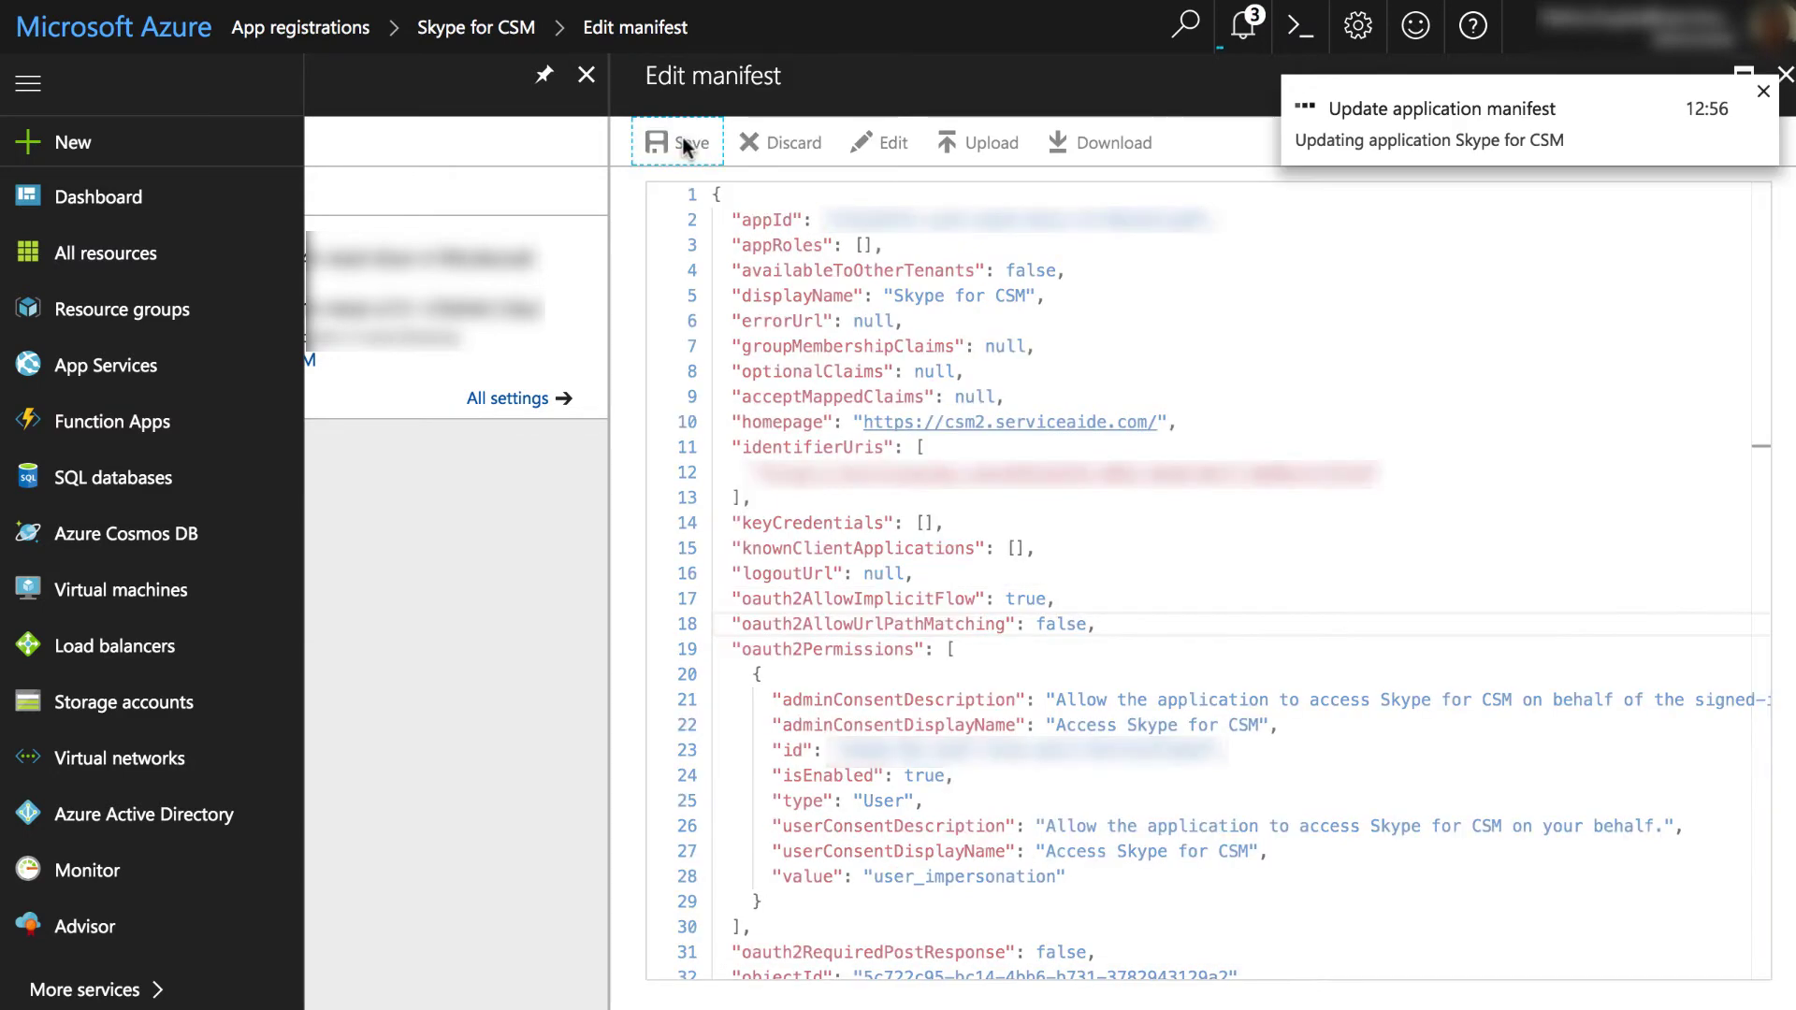
pyautogui.click(1764, 92)
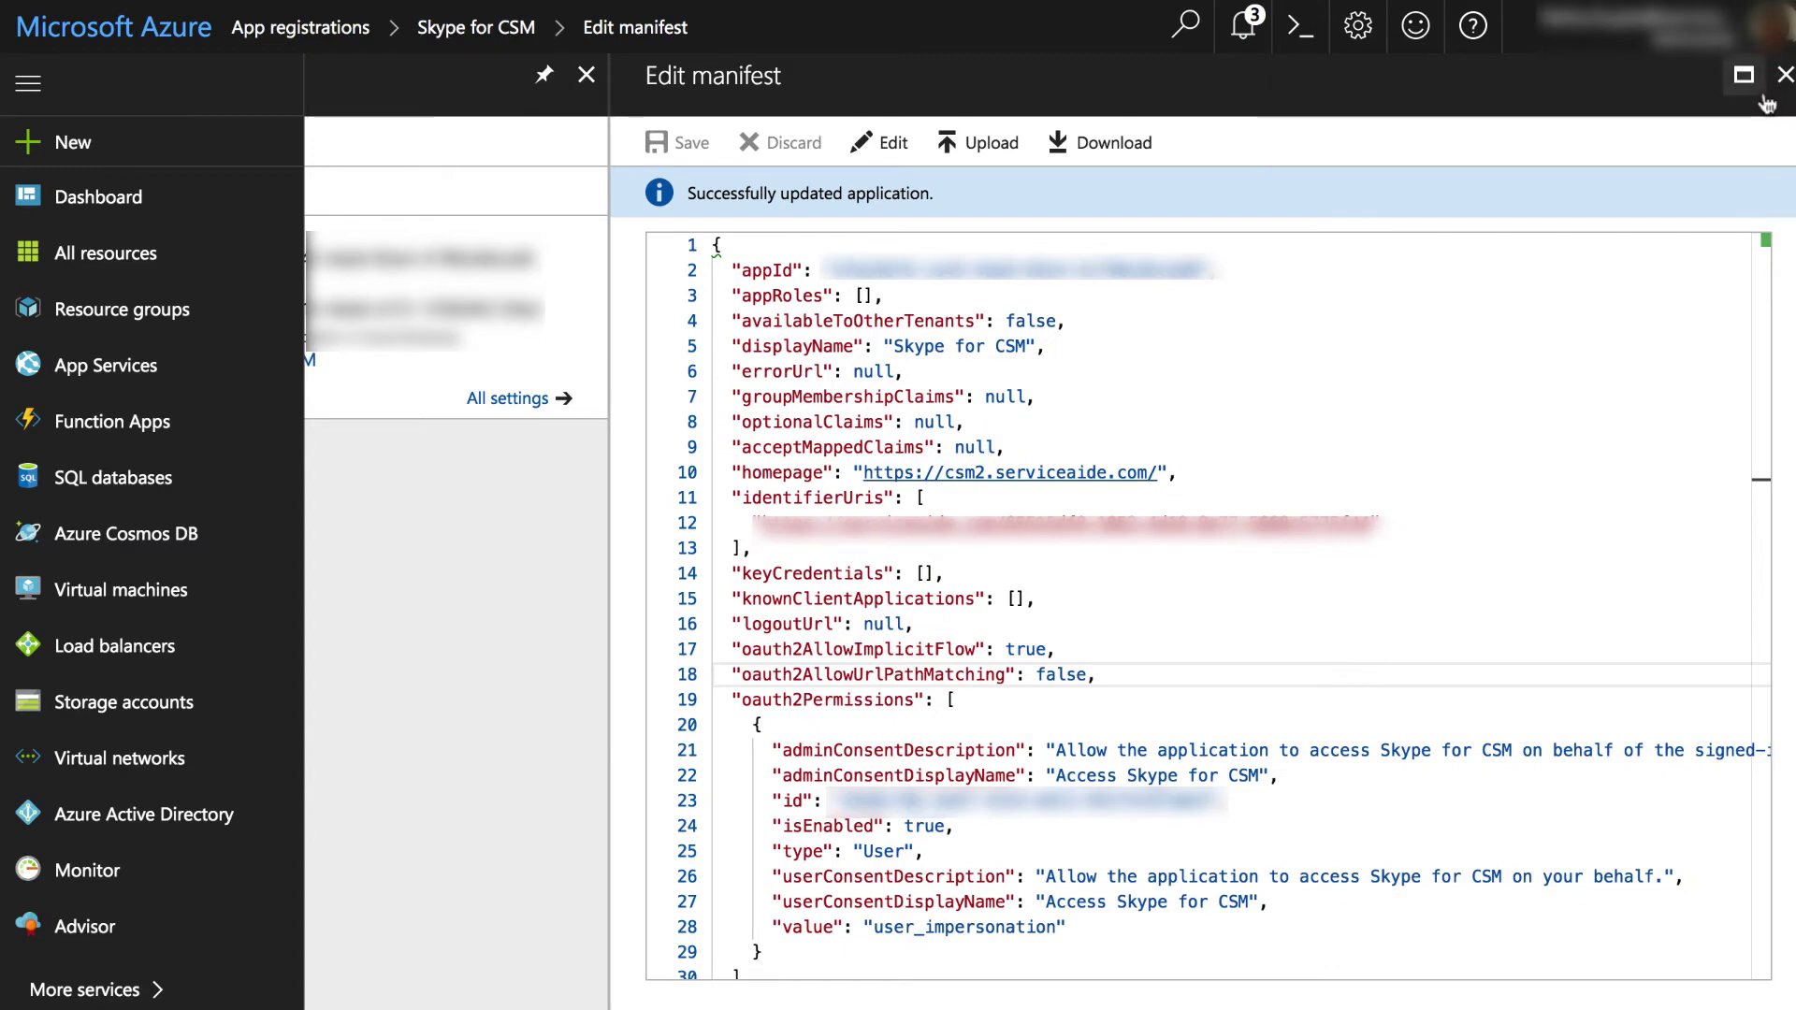
pyautogui.click(1784, 75)
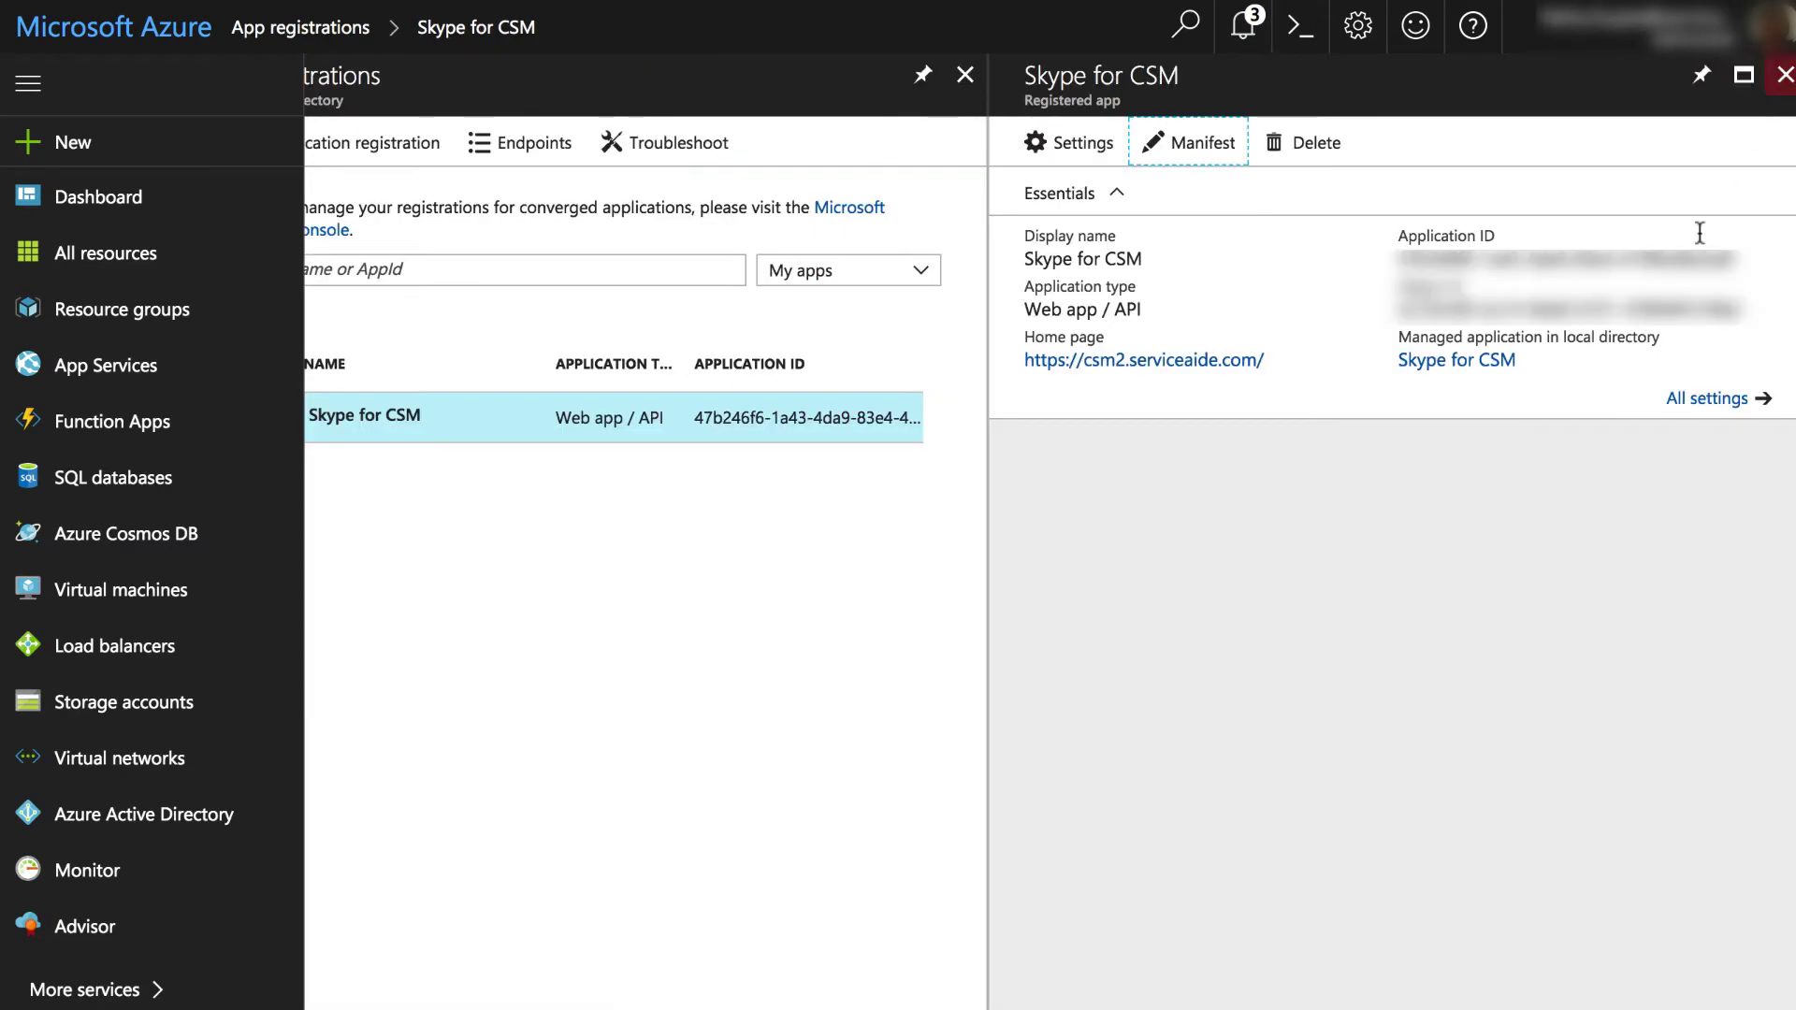
# Under Required permissions, add API access choosing Skype for Business Online (Microsoft.Lync)
pyautogui.click(1705, 401)
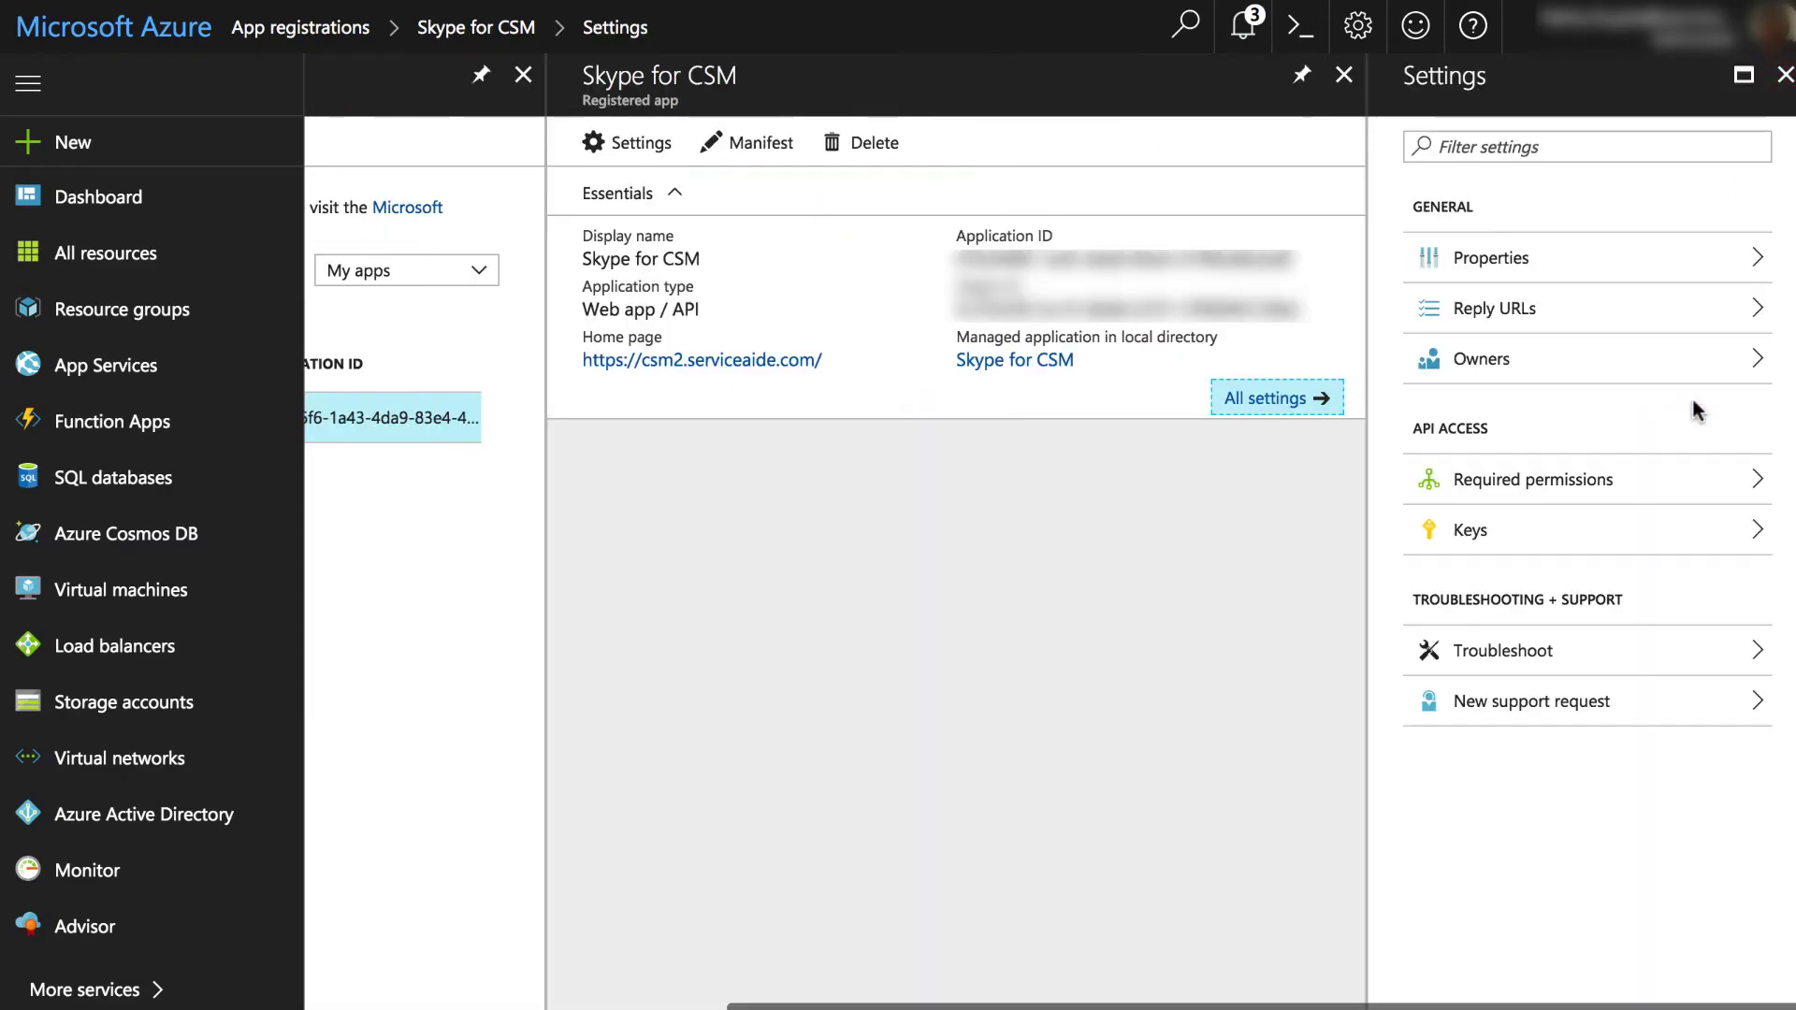
pyautogui.click(1597, 483)
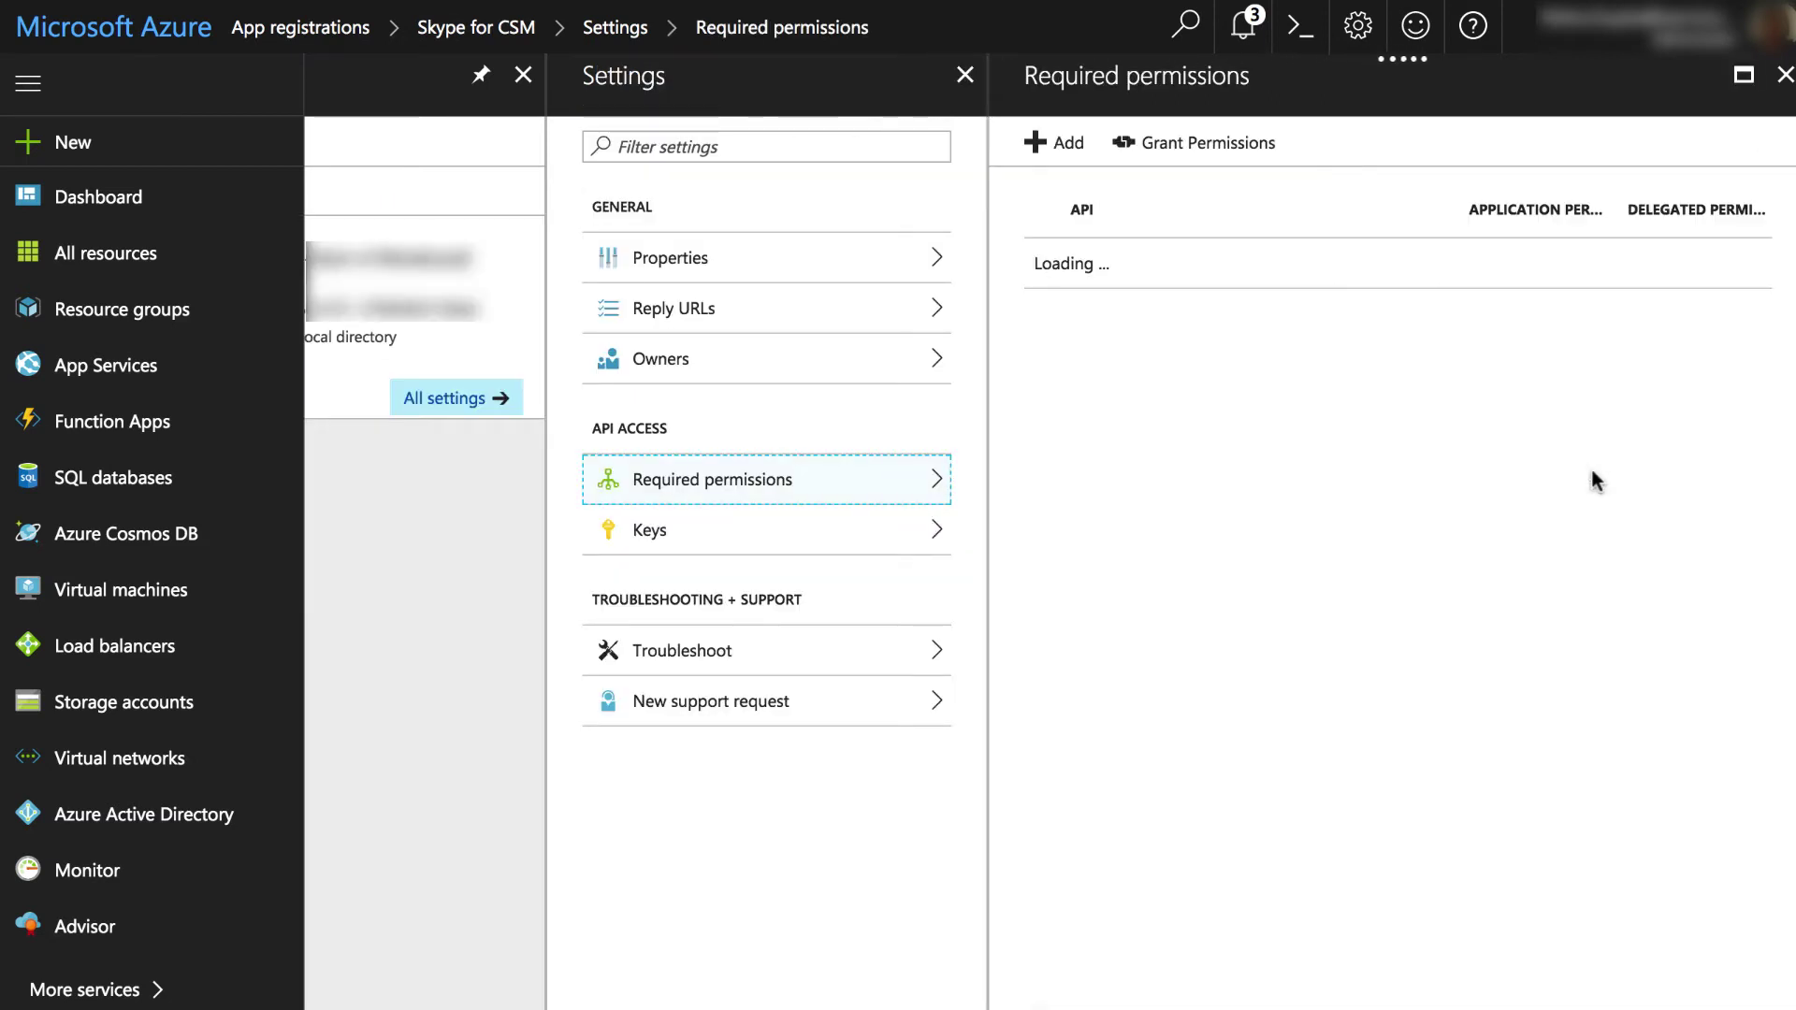
pyautogui.click(1062, 150)
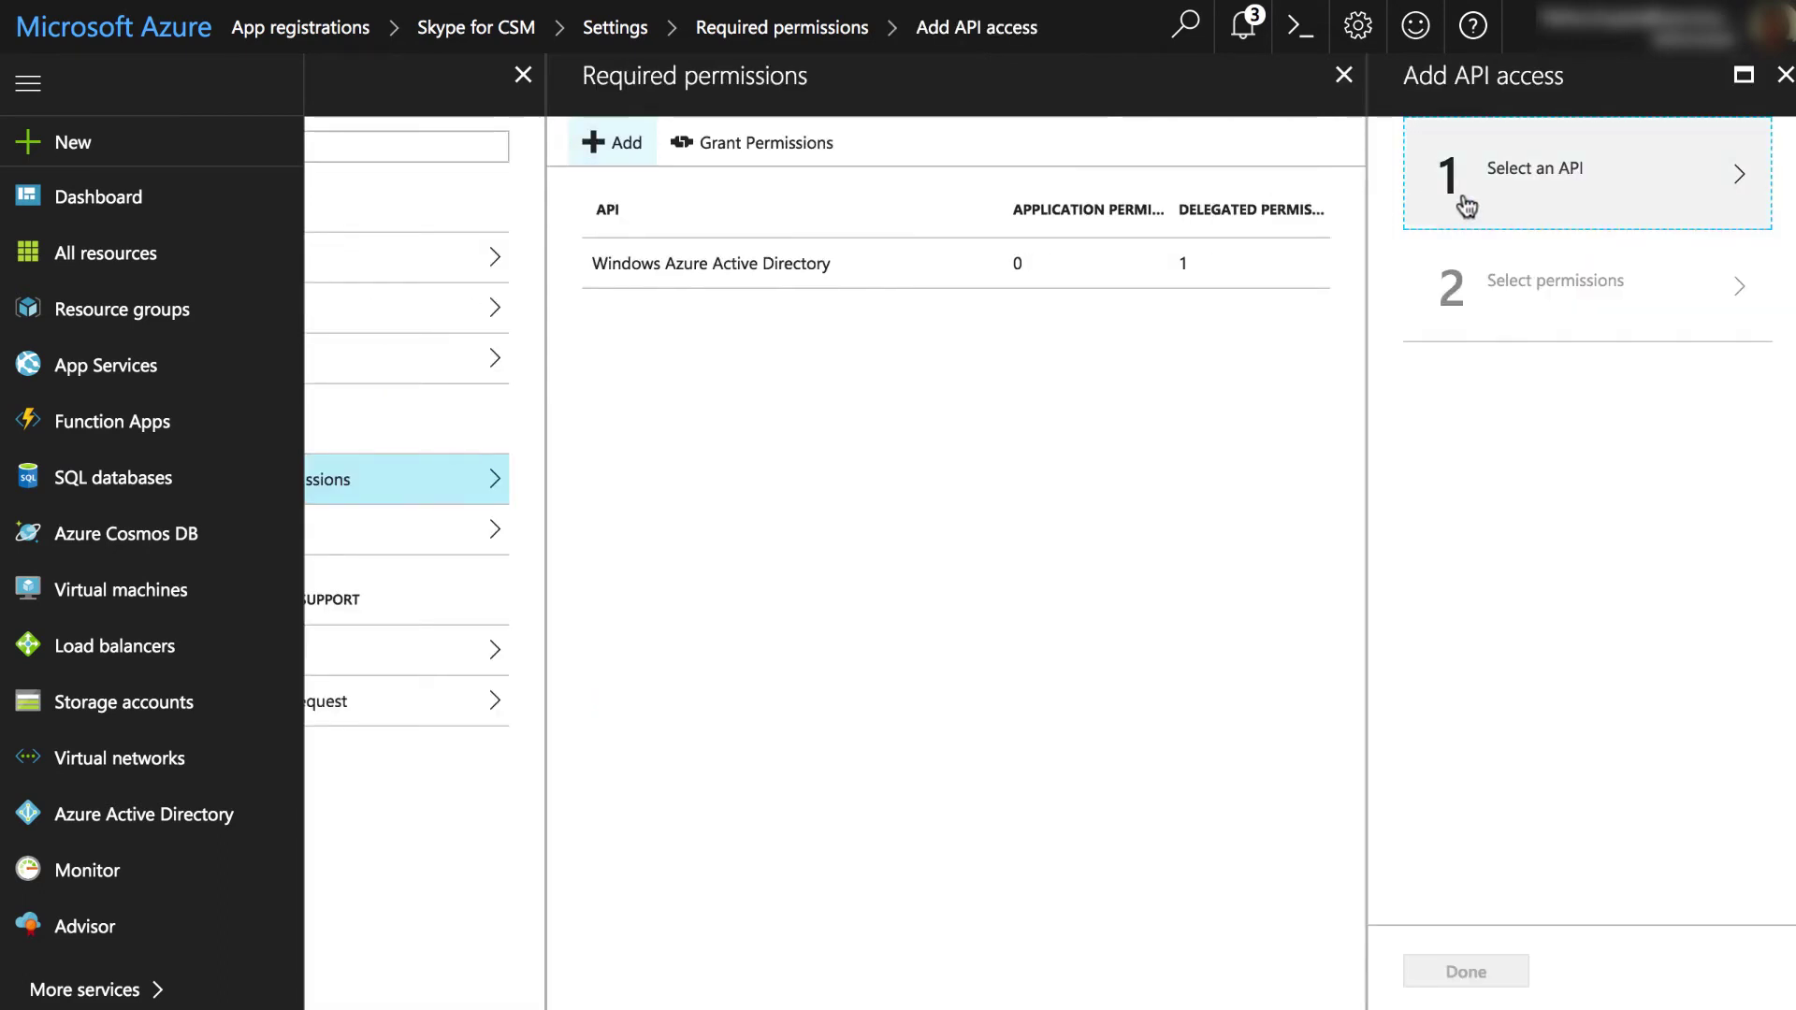
pyautogui.click(1545, 188)
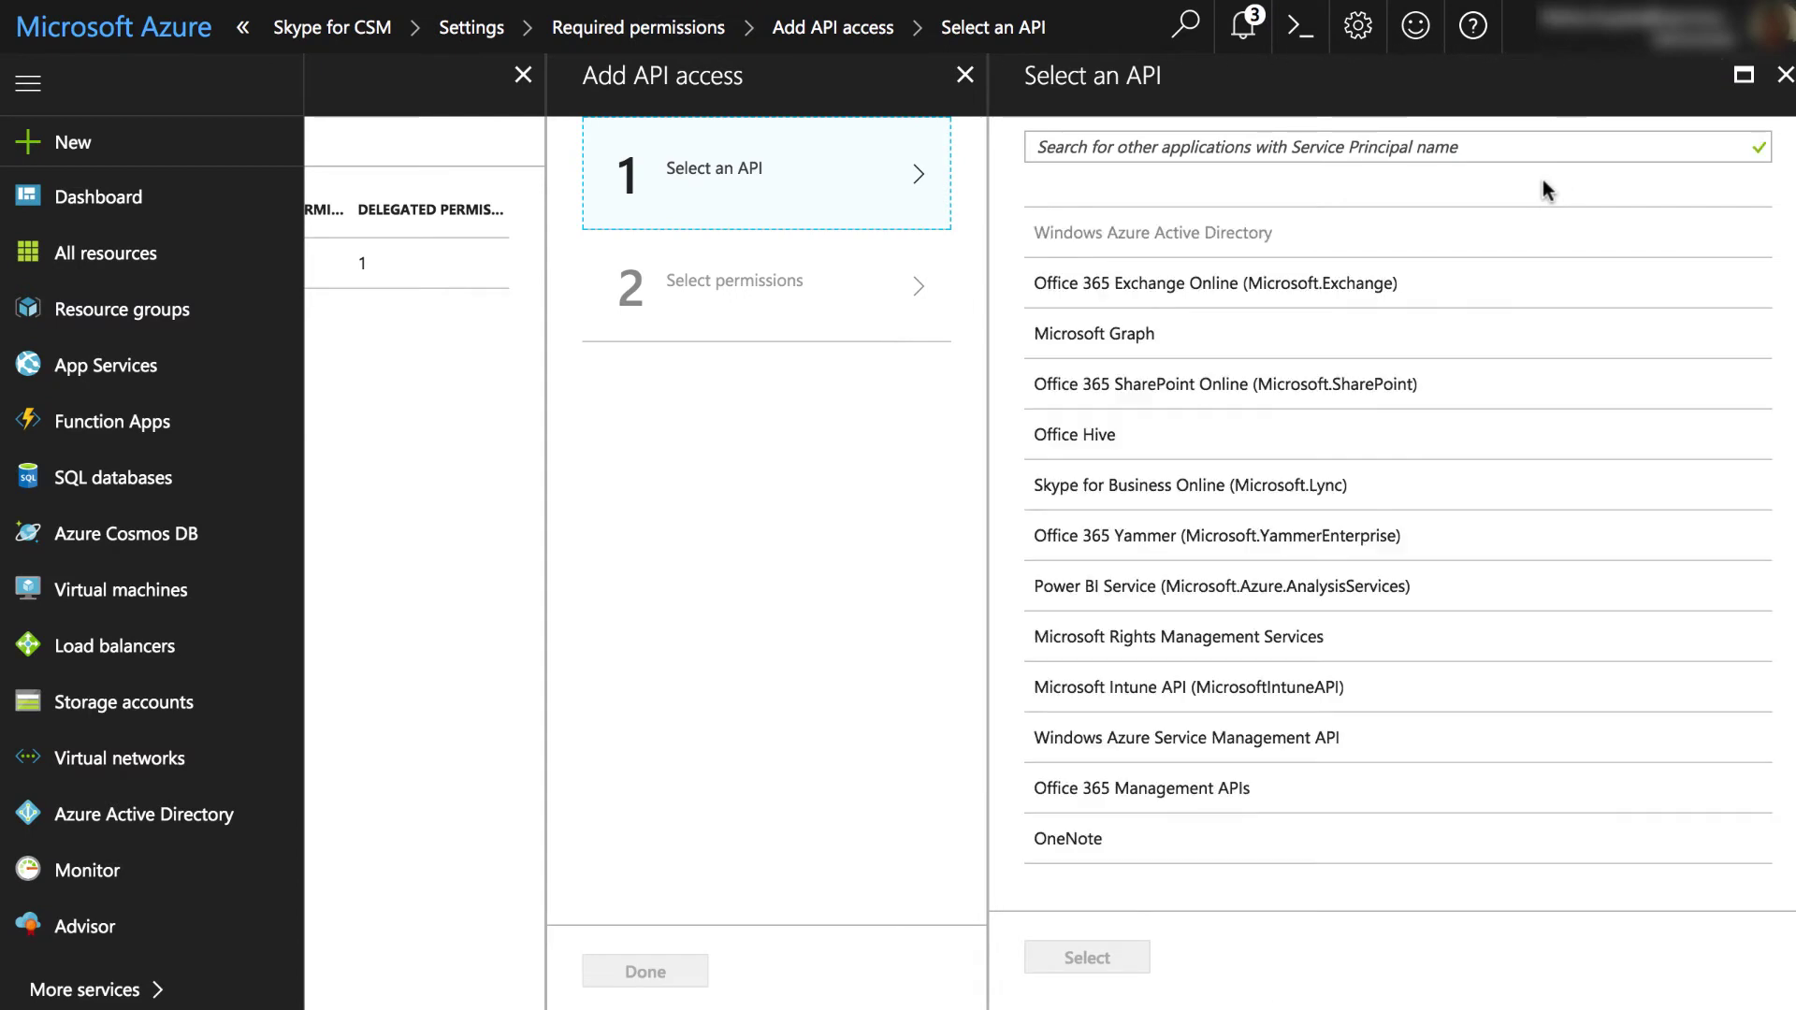
pyautogui.click(1208, 487)
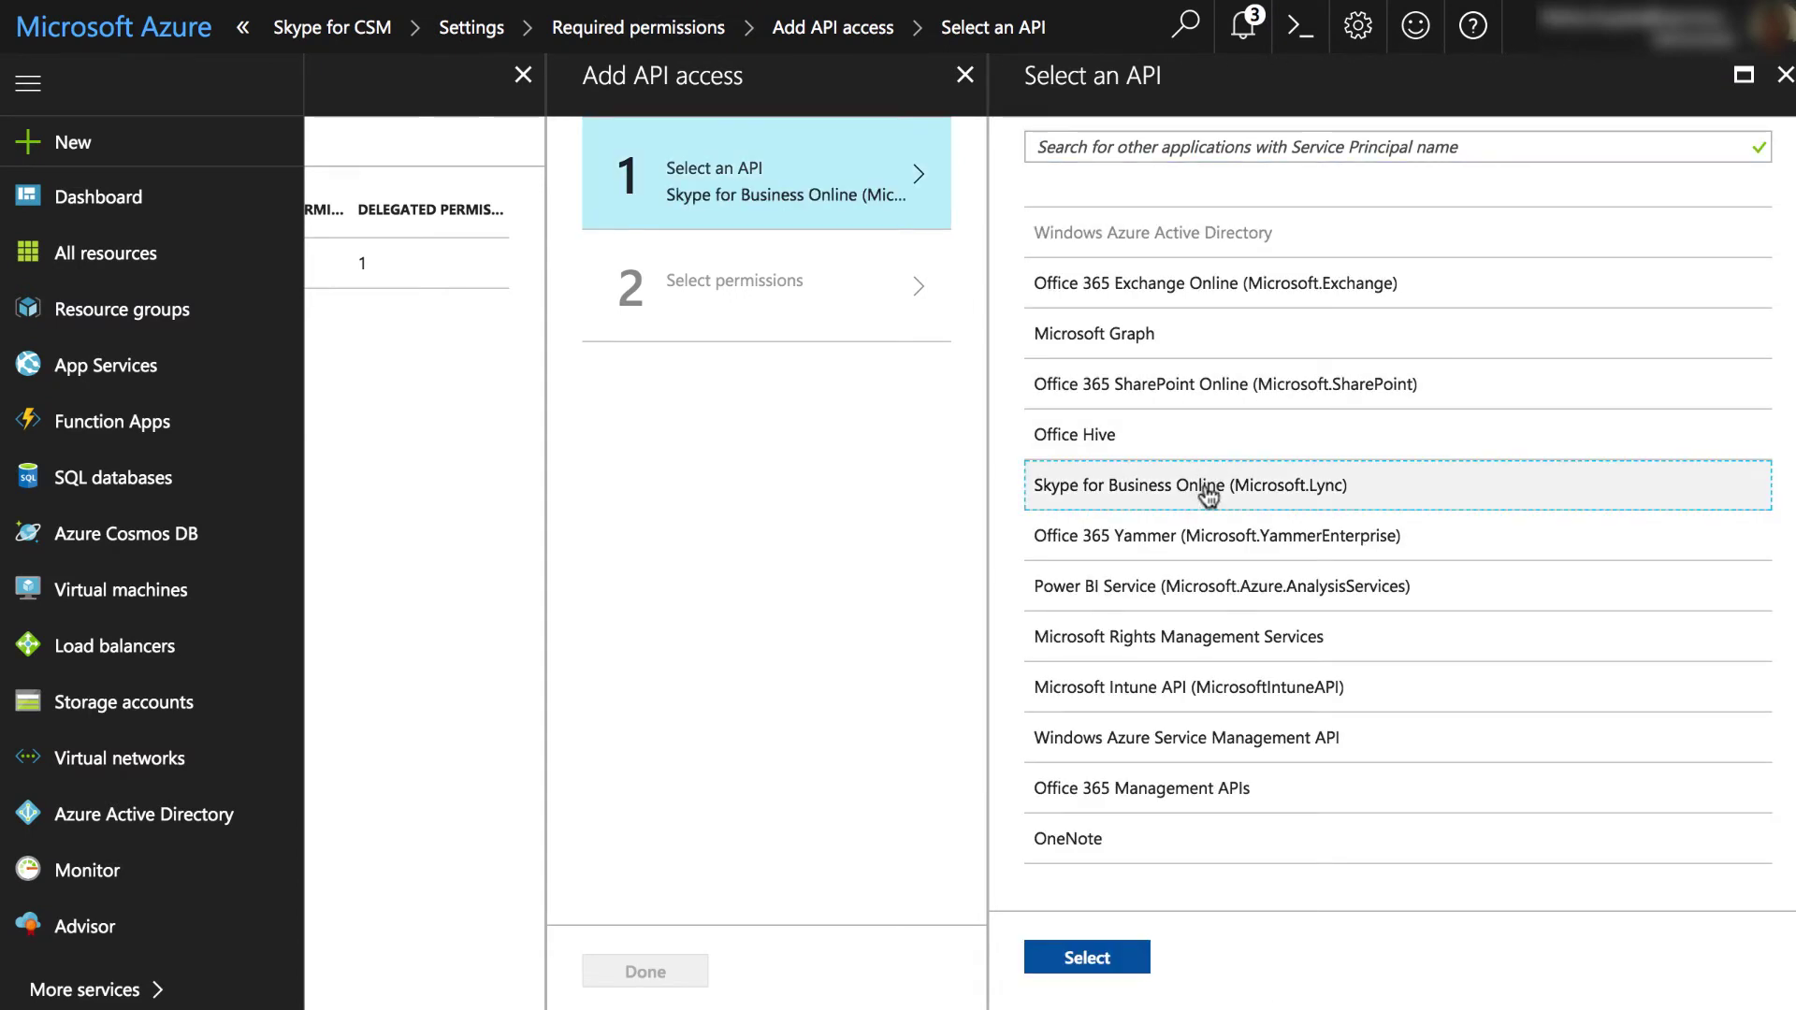
# Confirm the API and tick the IM, Audio/Video and on-demand meeting application permissions
pyautogui.click(1093, 961)
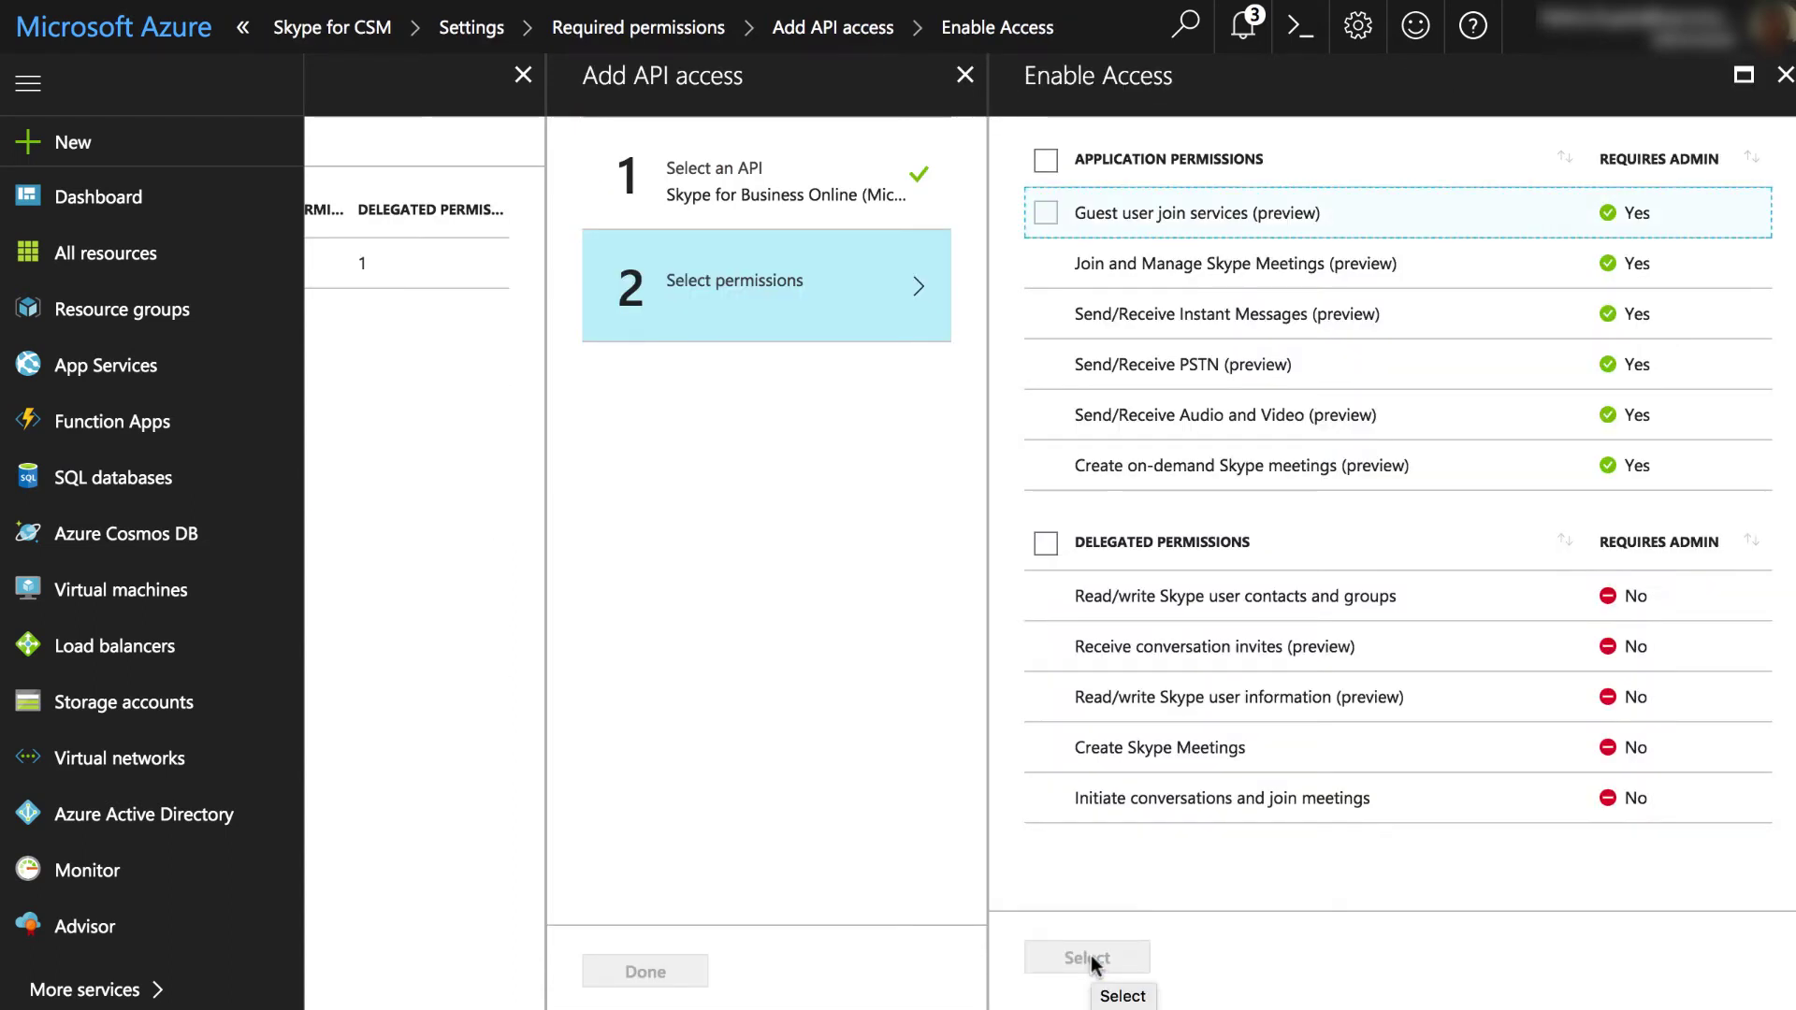
pyautogui.click(1047, 315)
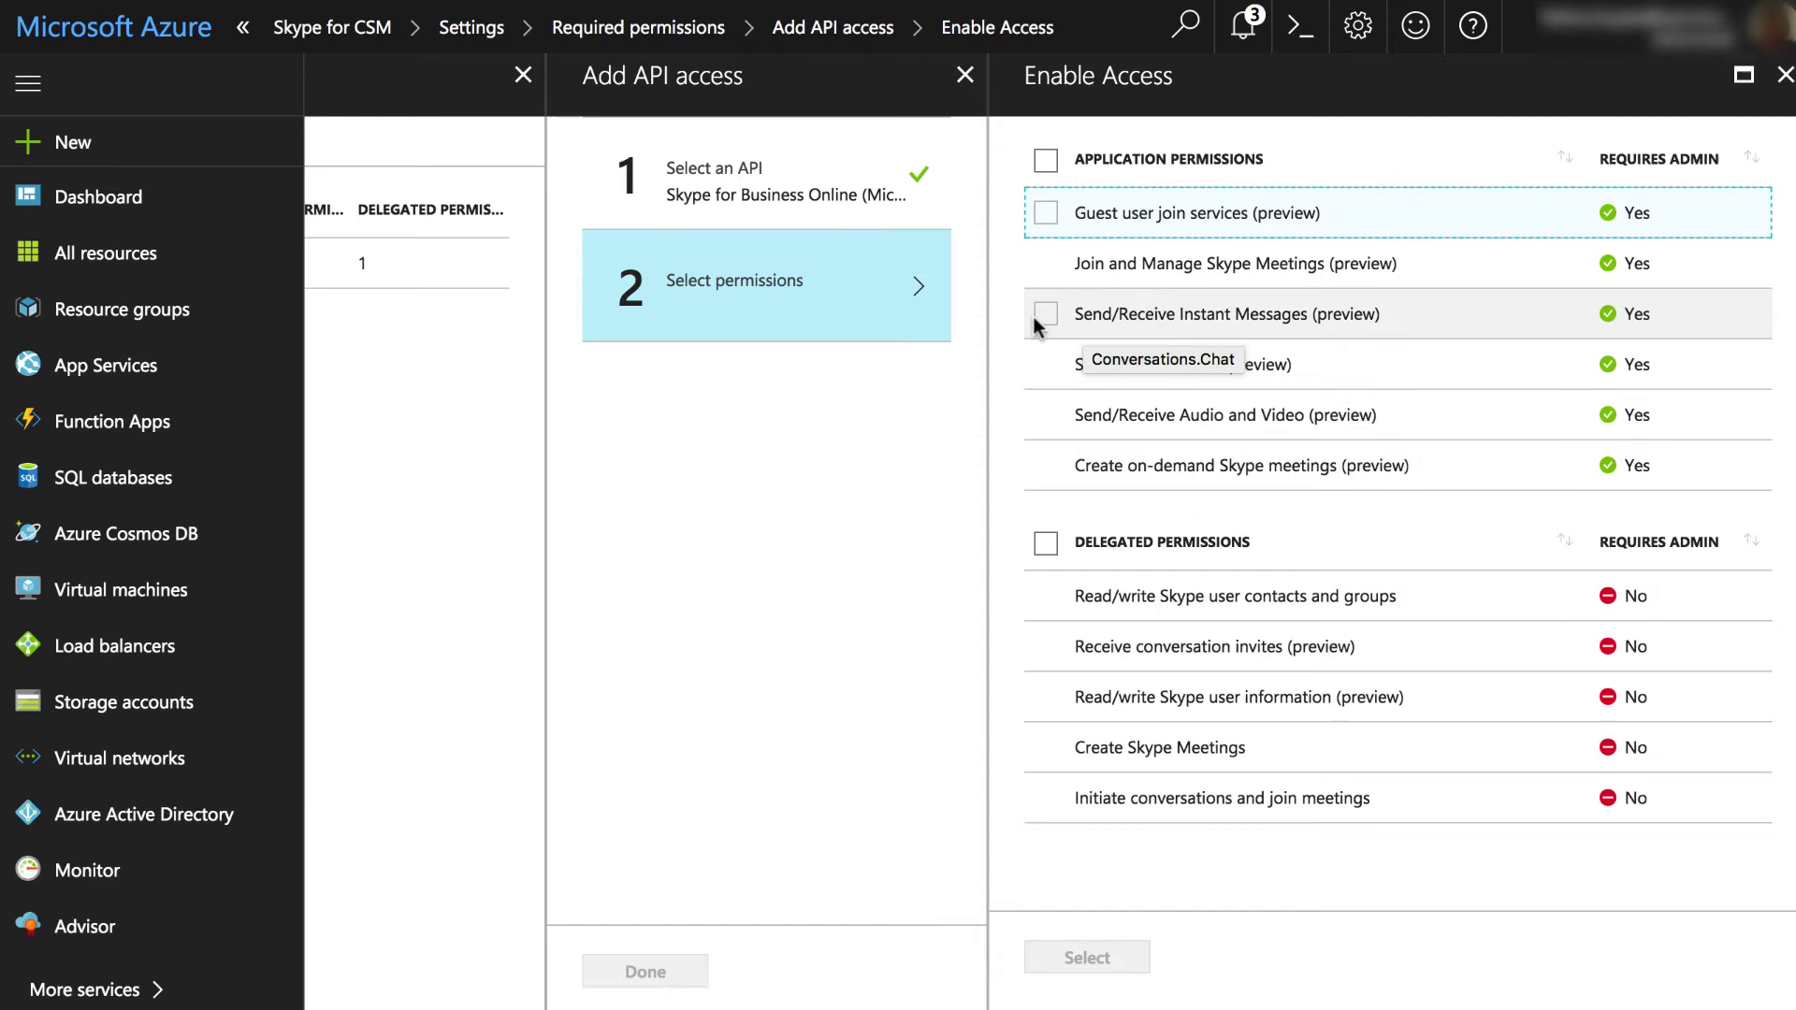
pyautogui.click(1046, 414)
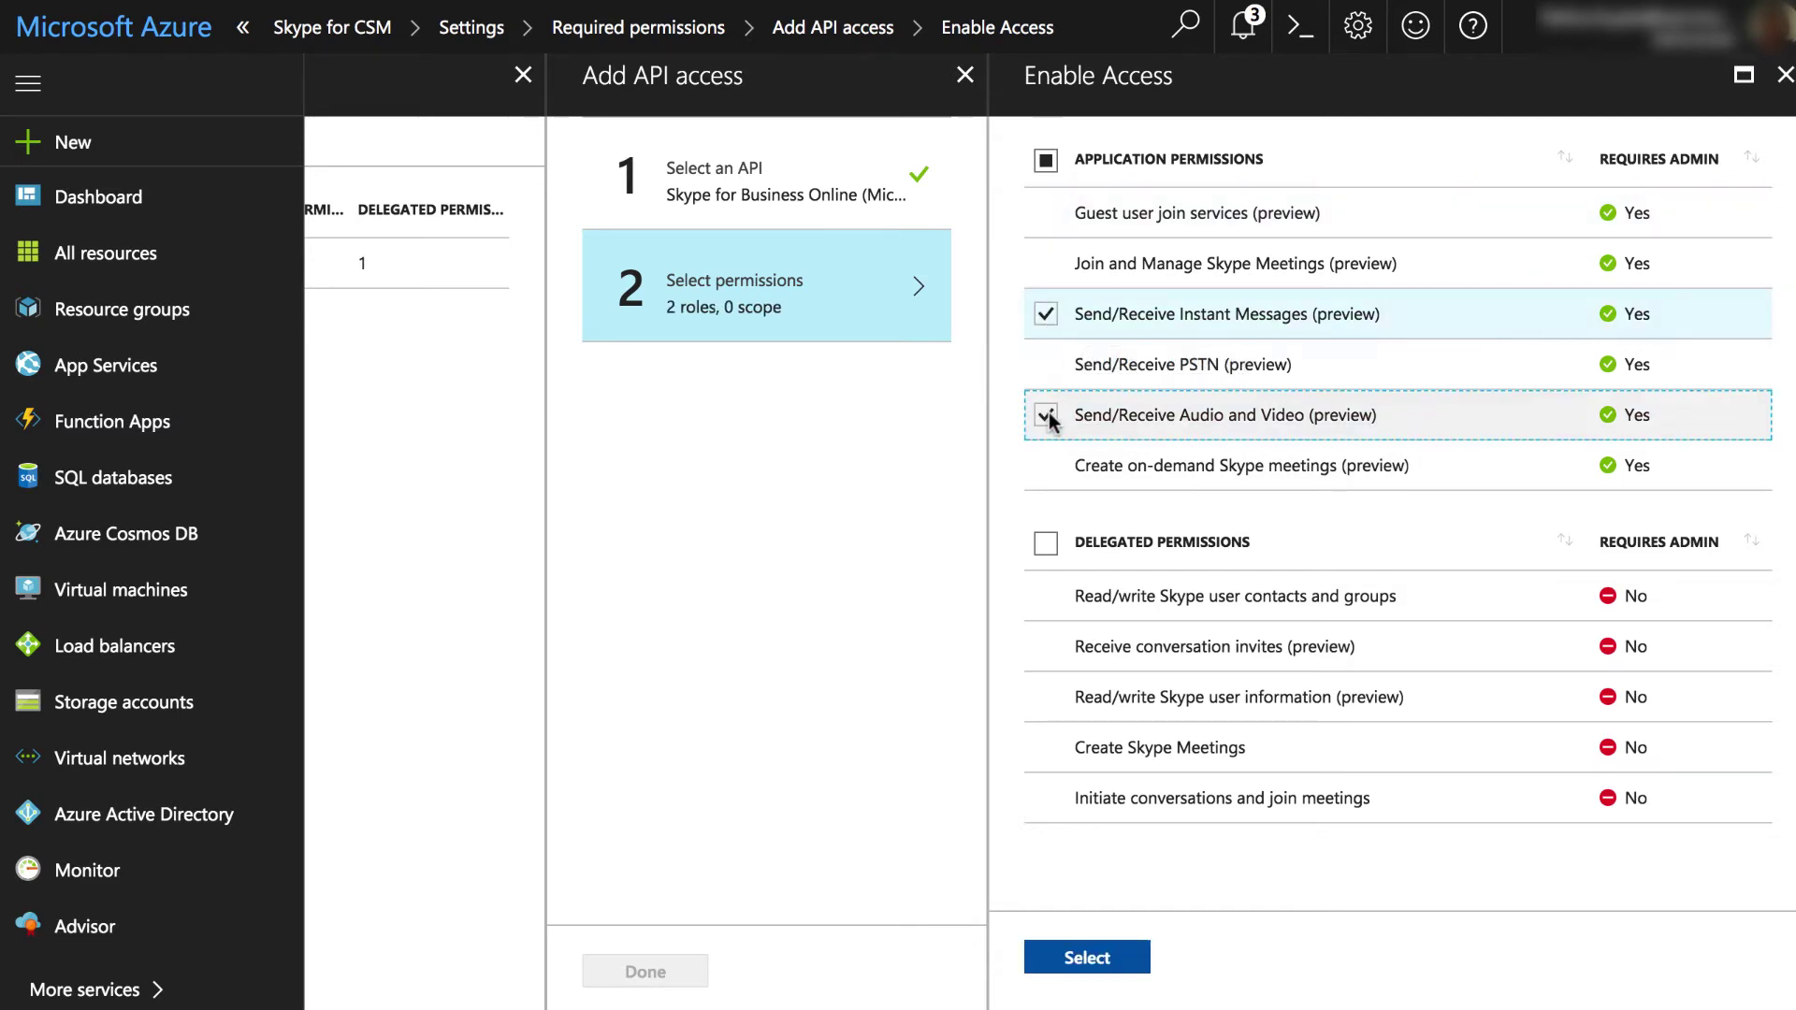
pyautogui.click(1047, 464)
# Tick all five delegated Skype permissions and finish adding the access
pyautogui.click(1046, 597)
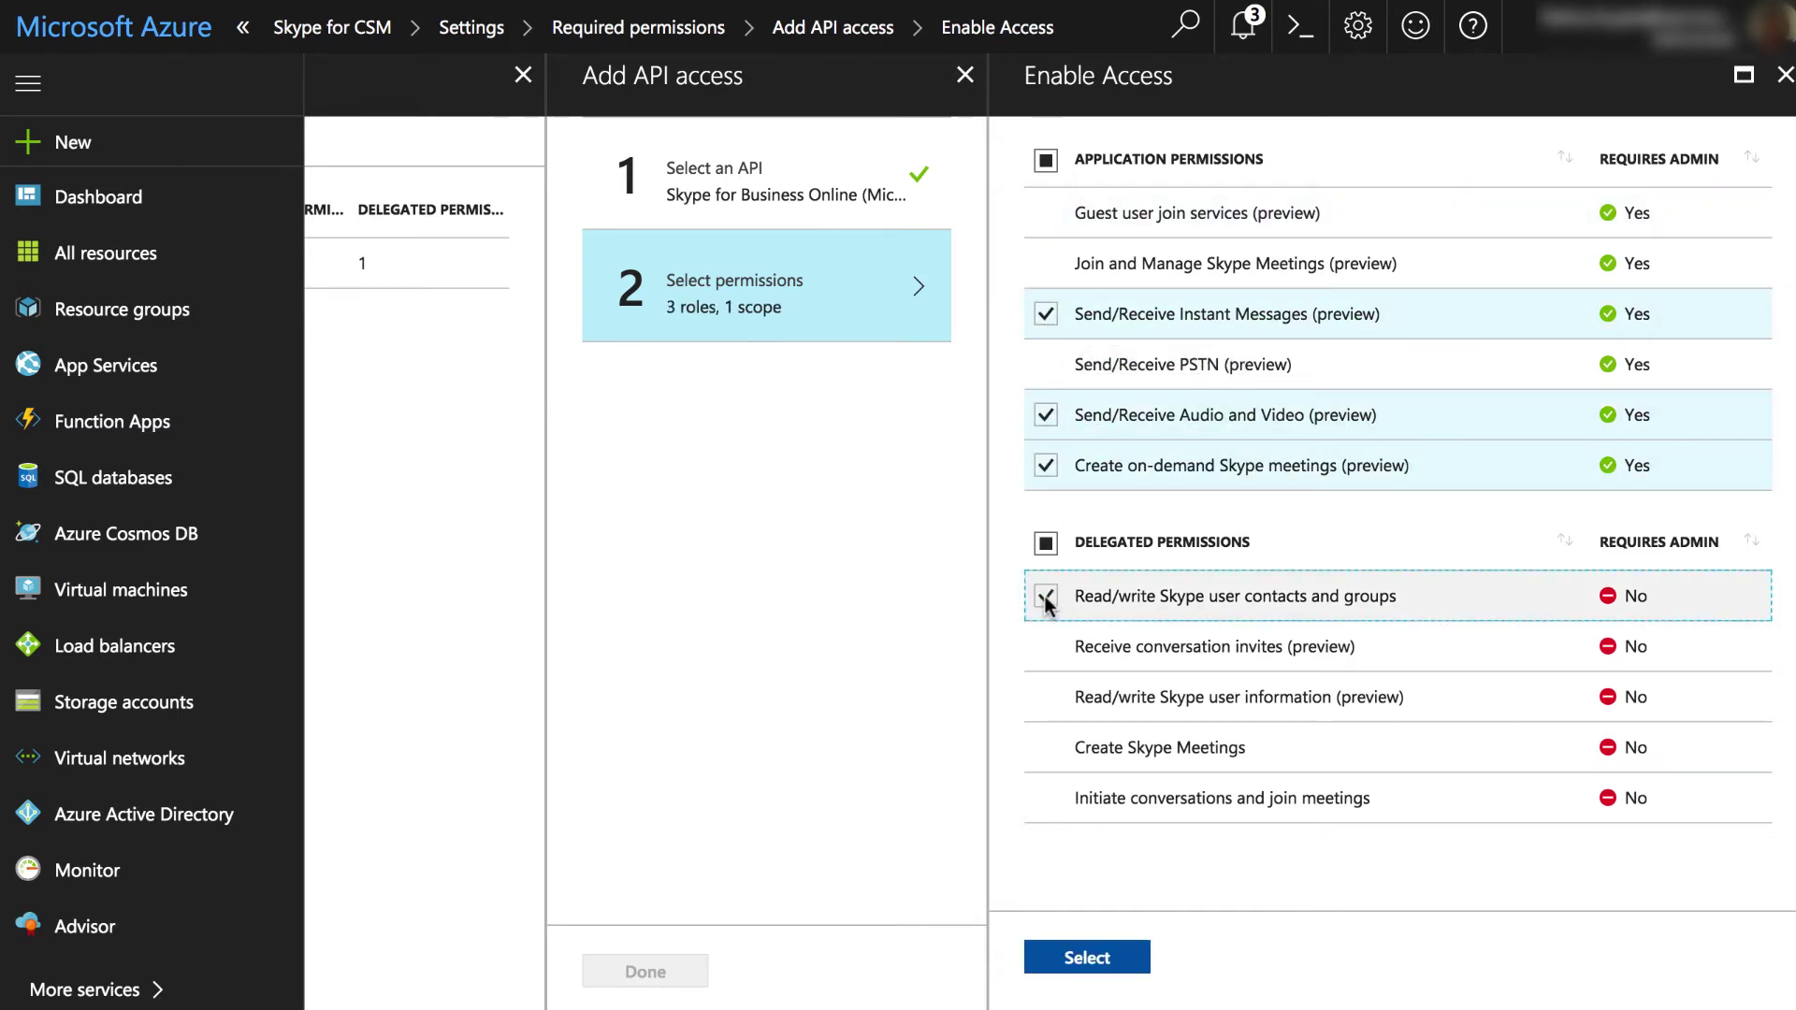
pyautogui.click(1046, 648)
pyautogui.click(1046, 697)
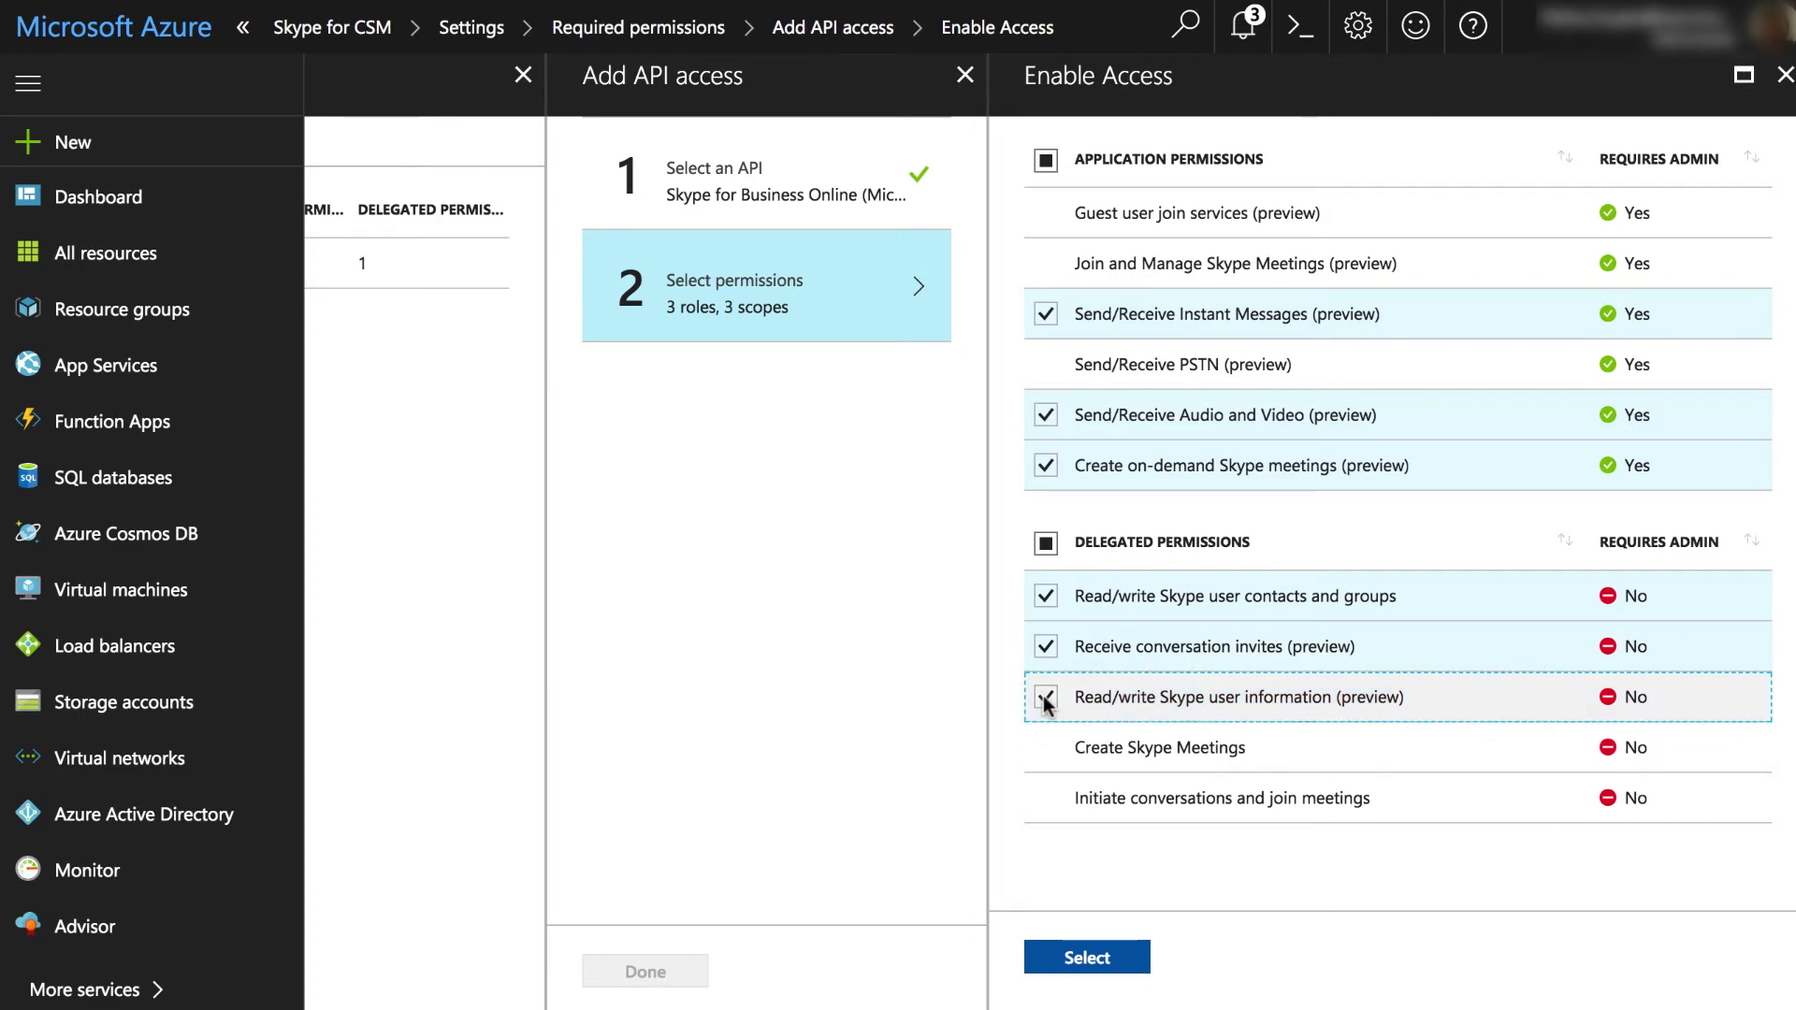
pyautogui.click(1046, 747)
pyautogui.click(1046, 800)
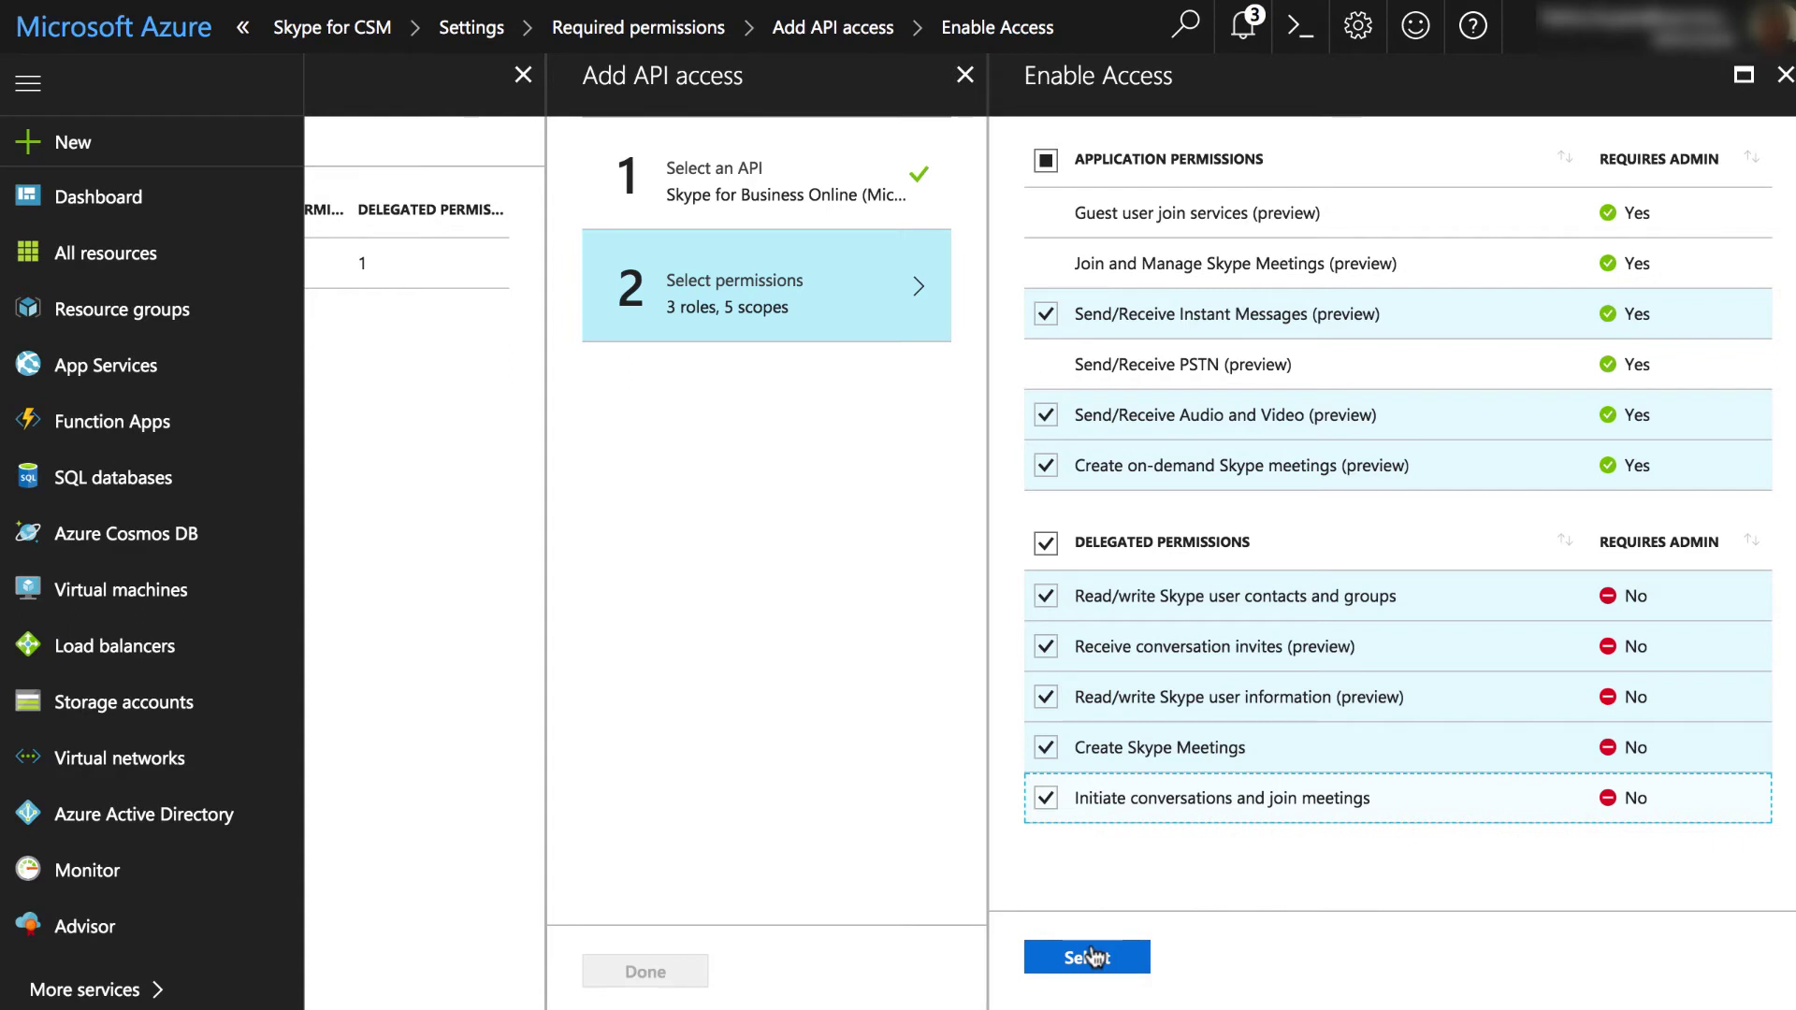
pyautogui.click(1091, 956)
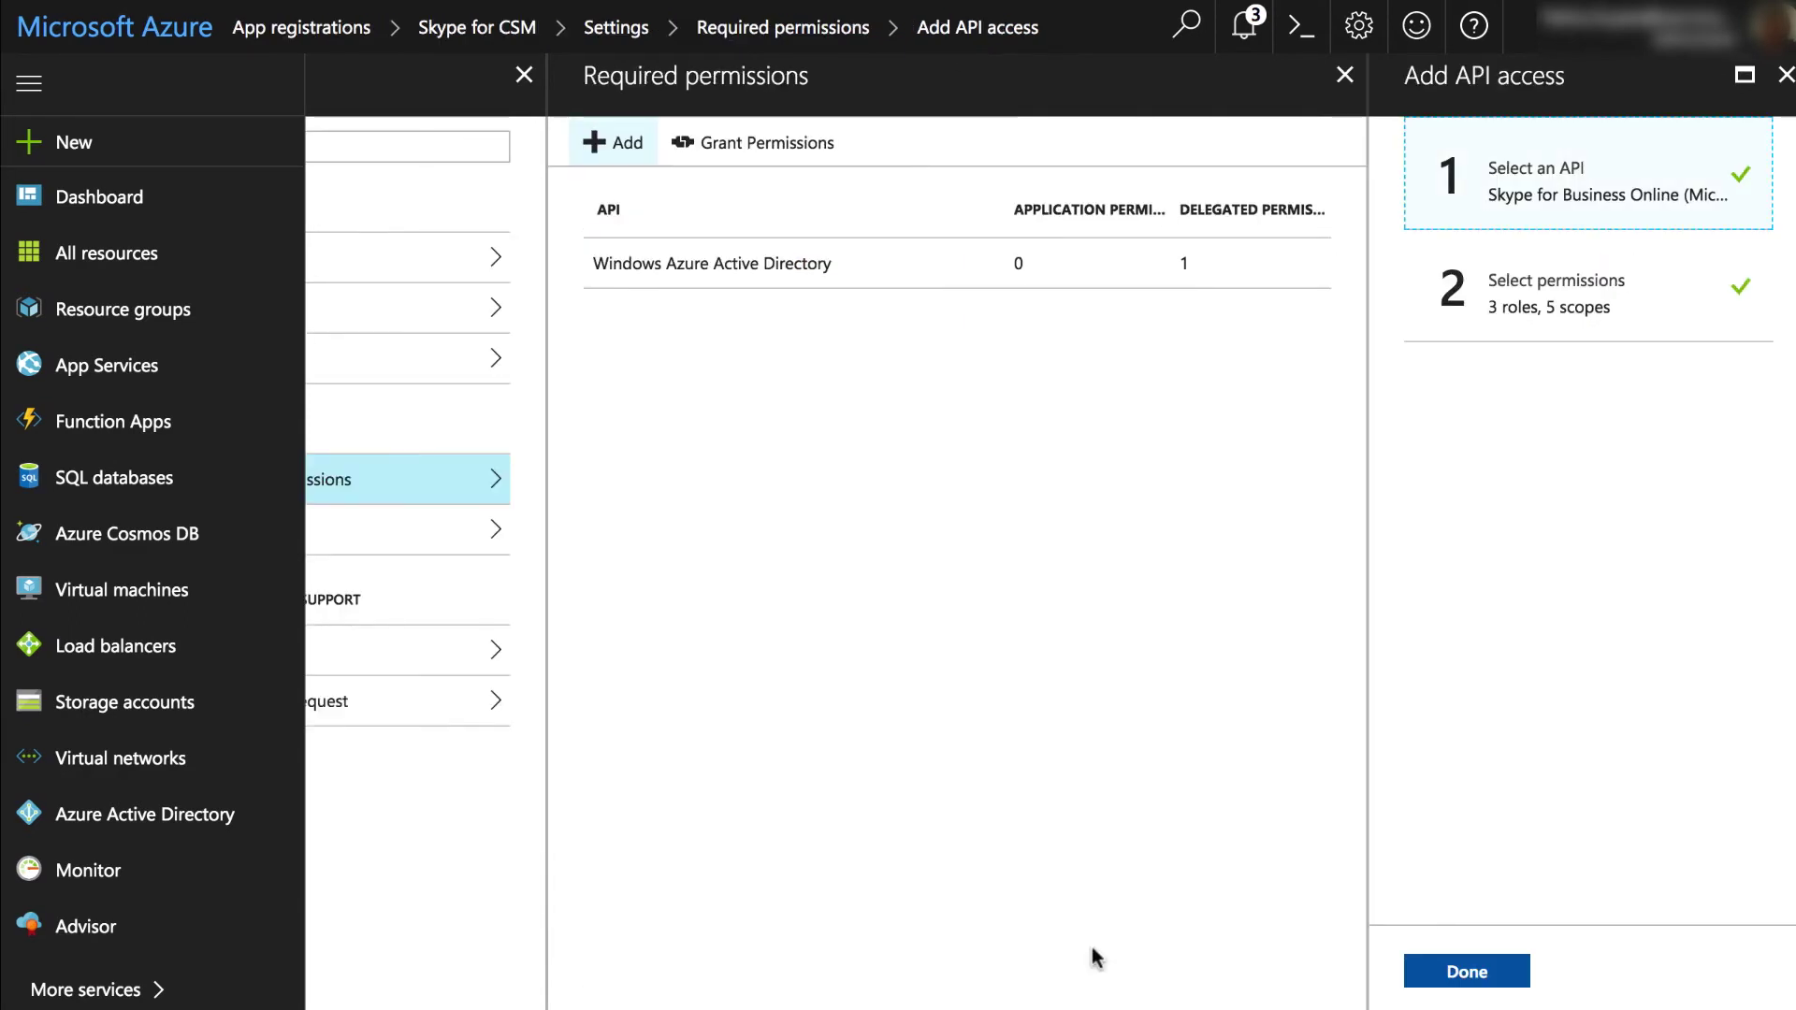
pyautogui.click(1457, 970)
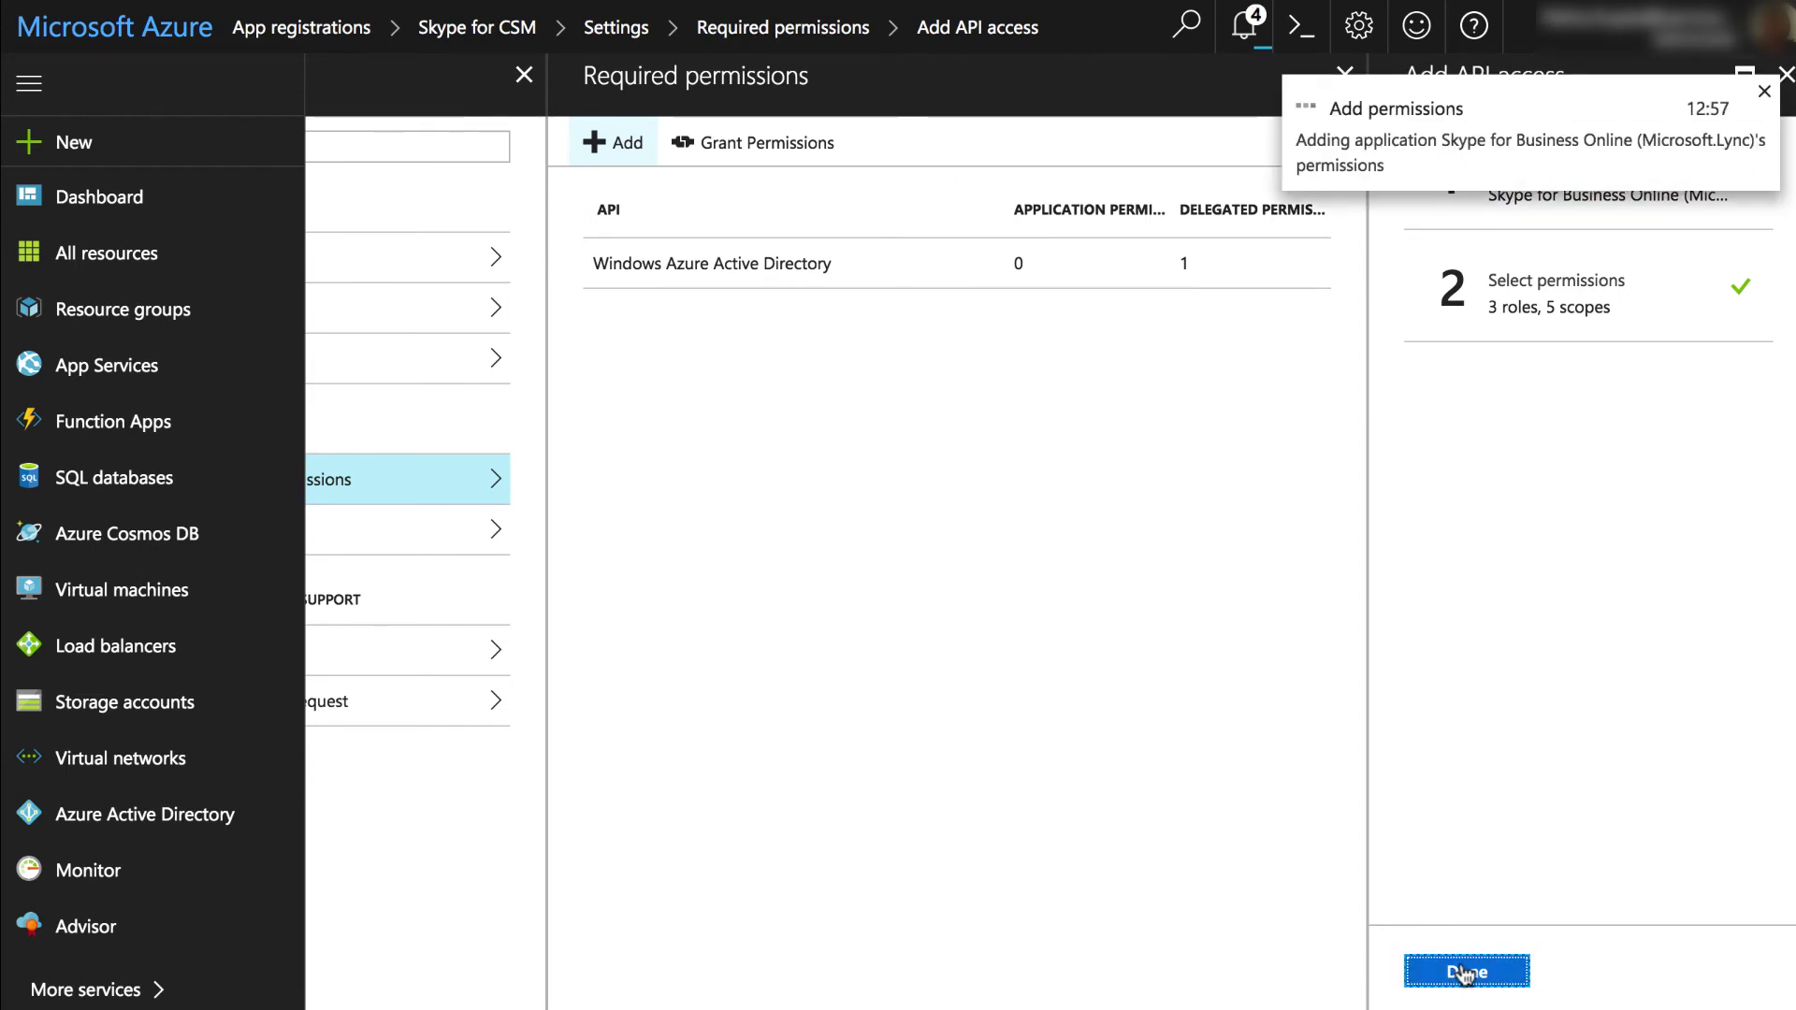
# Grant the Skype for Business Online permissions to Skype for CSM and confirm
pyautogui.click(1233, 148)
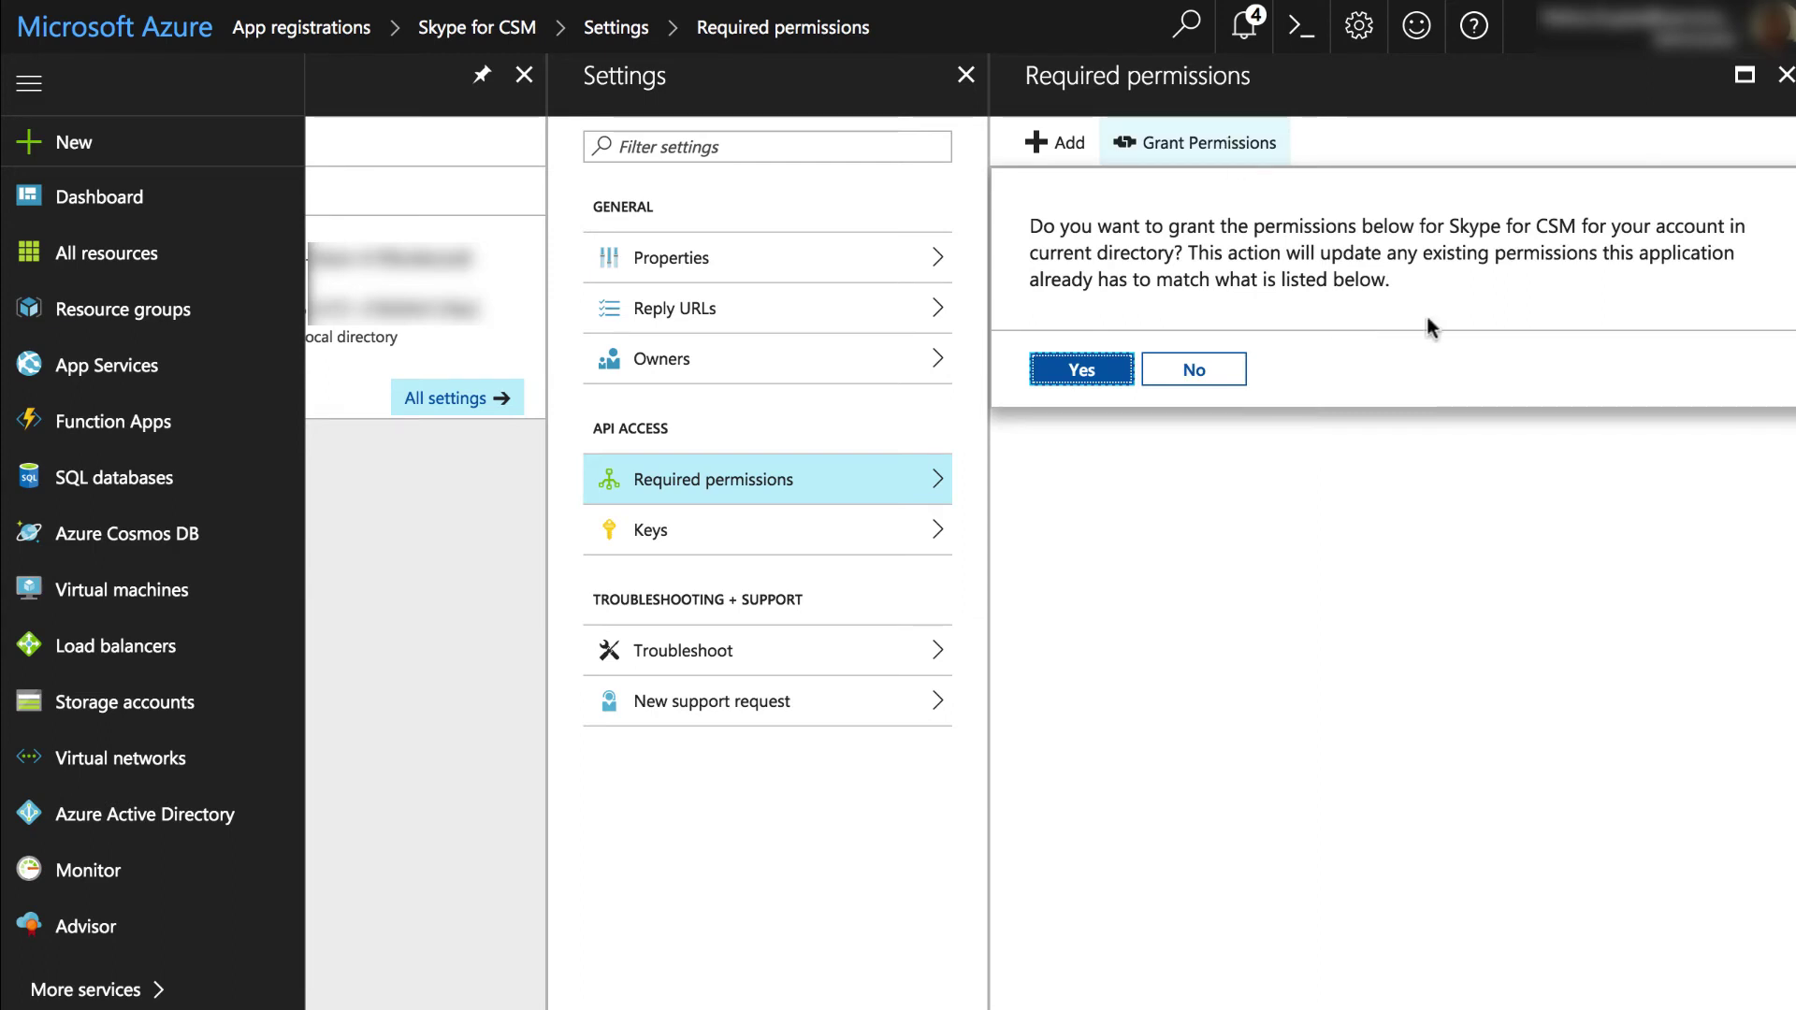
pyautogui.click(1081, 370)
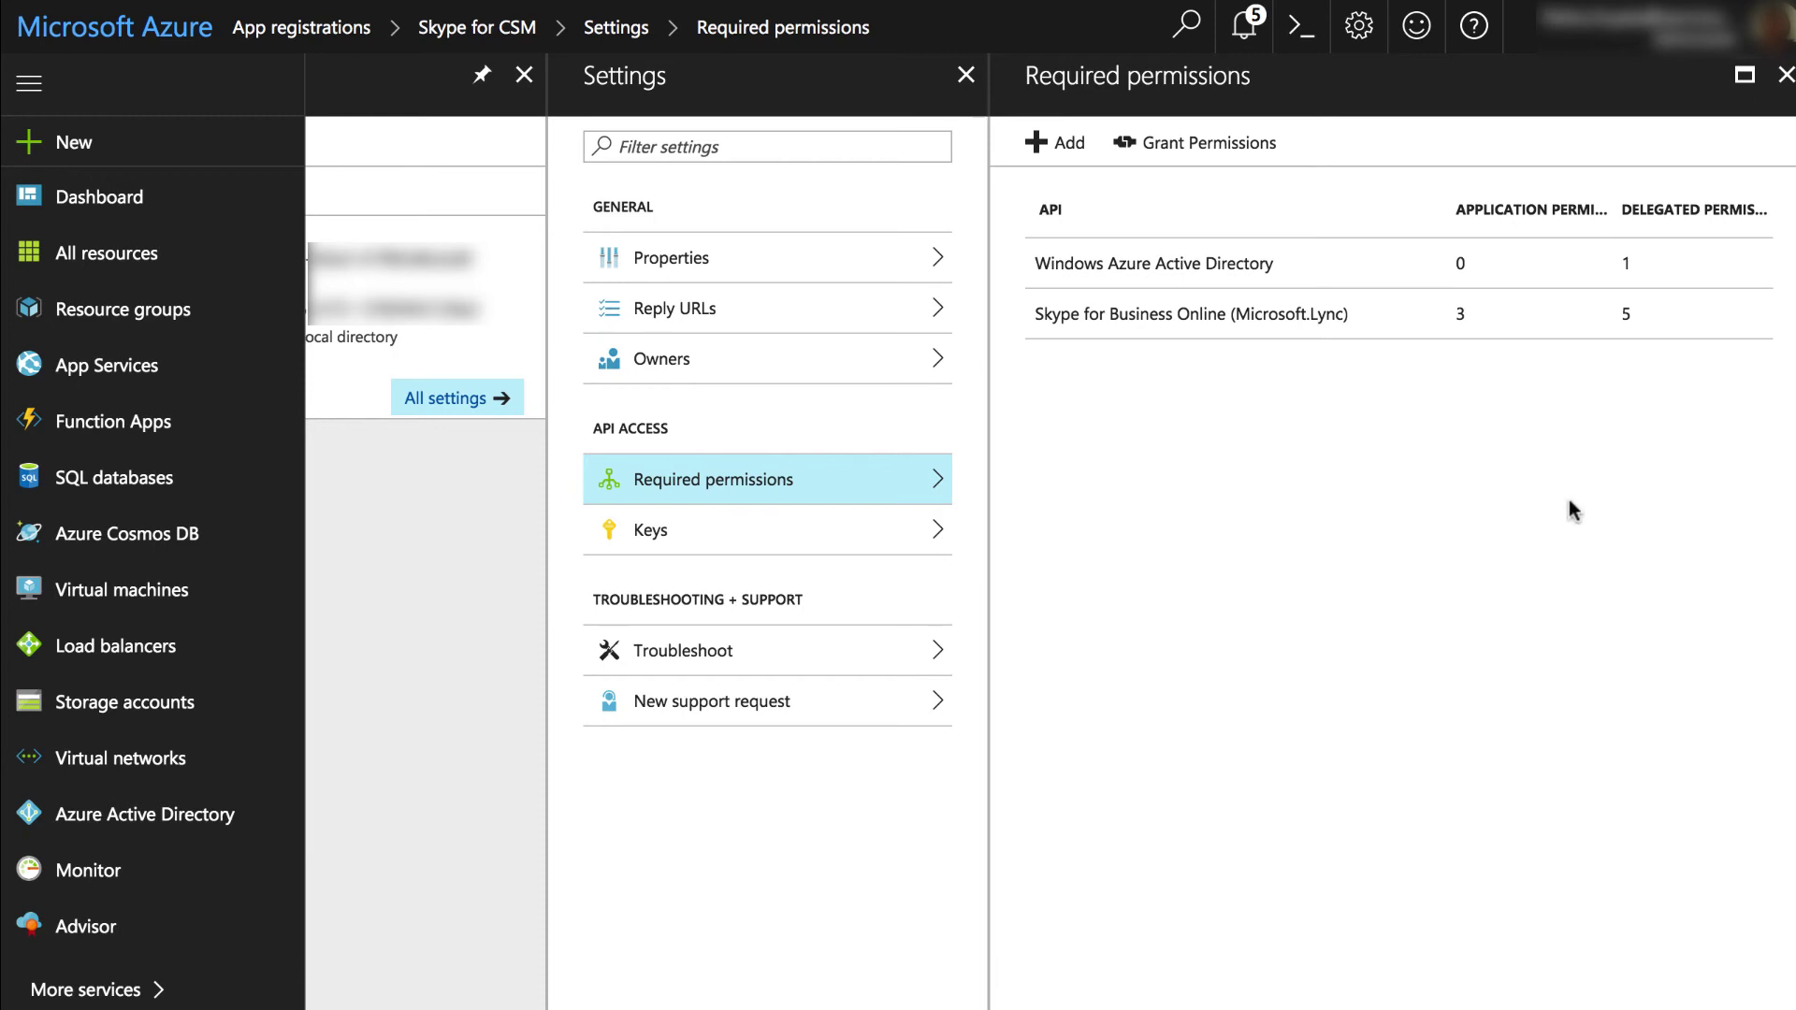
# Open Skype for CSM's Properties and select its Application ID value
pyautogui.click(682, 261)
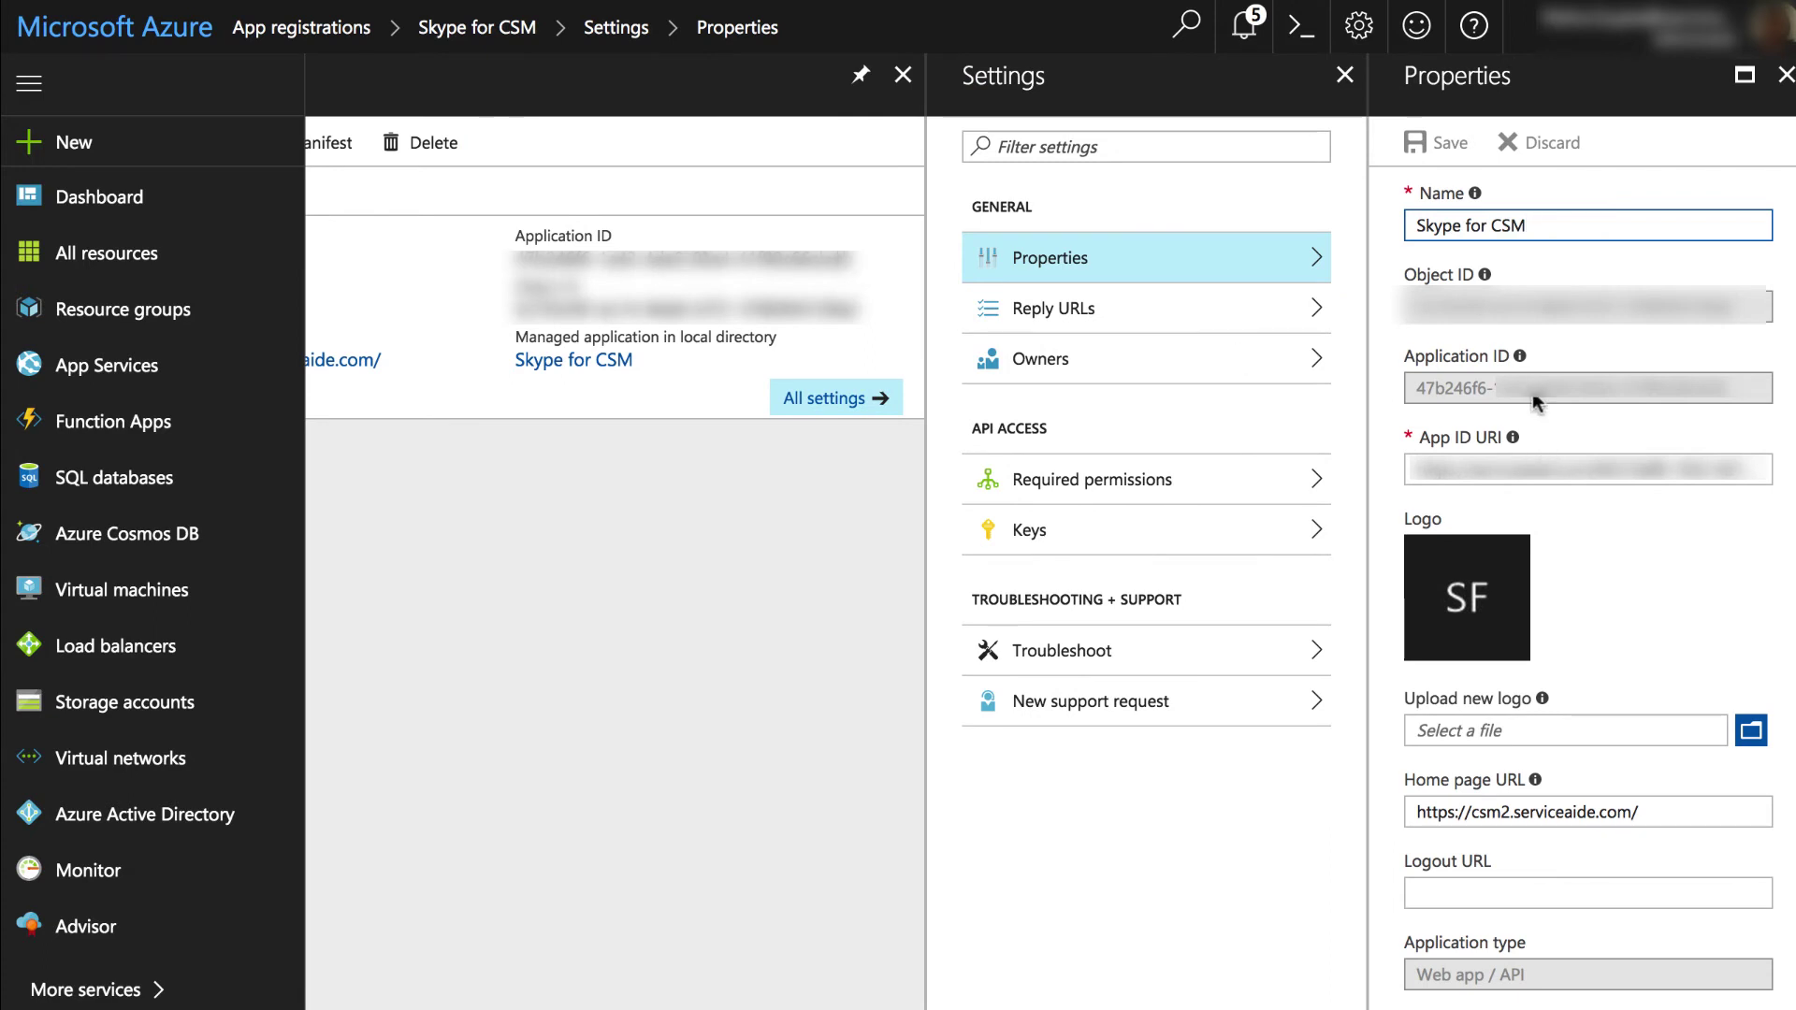
pyautogui.moveTo(1418, 386); pyautogui.dragTo(1726, 398)
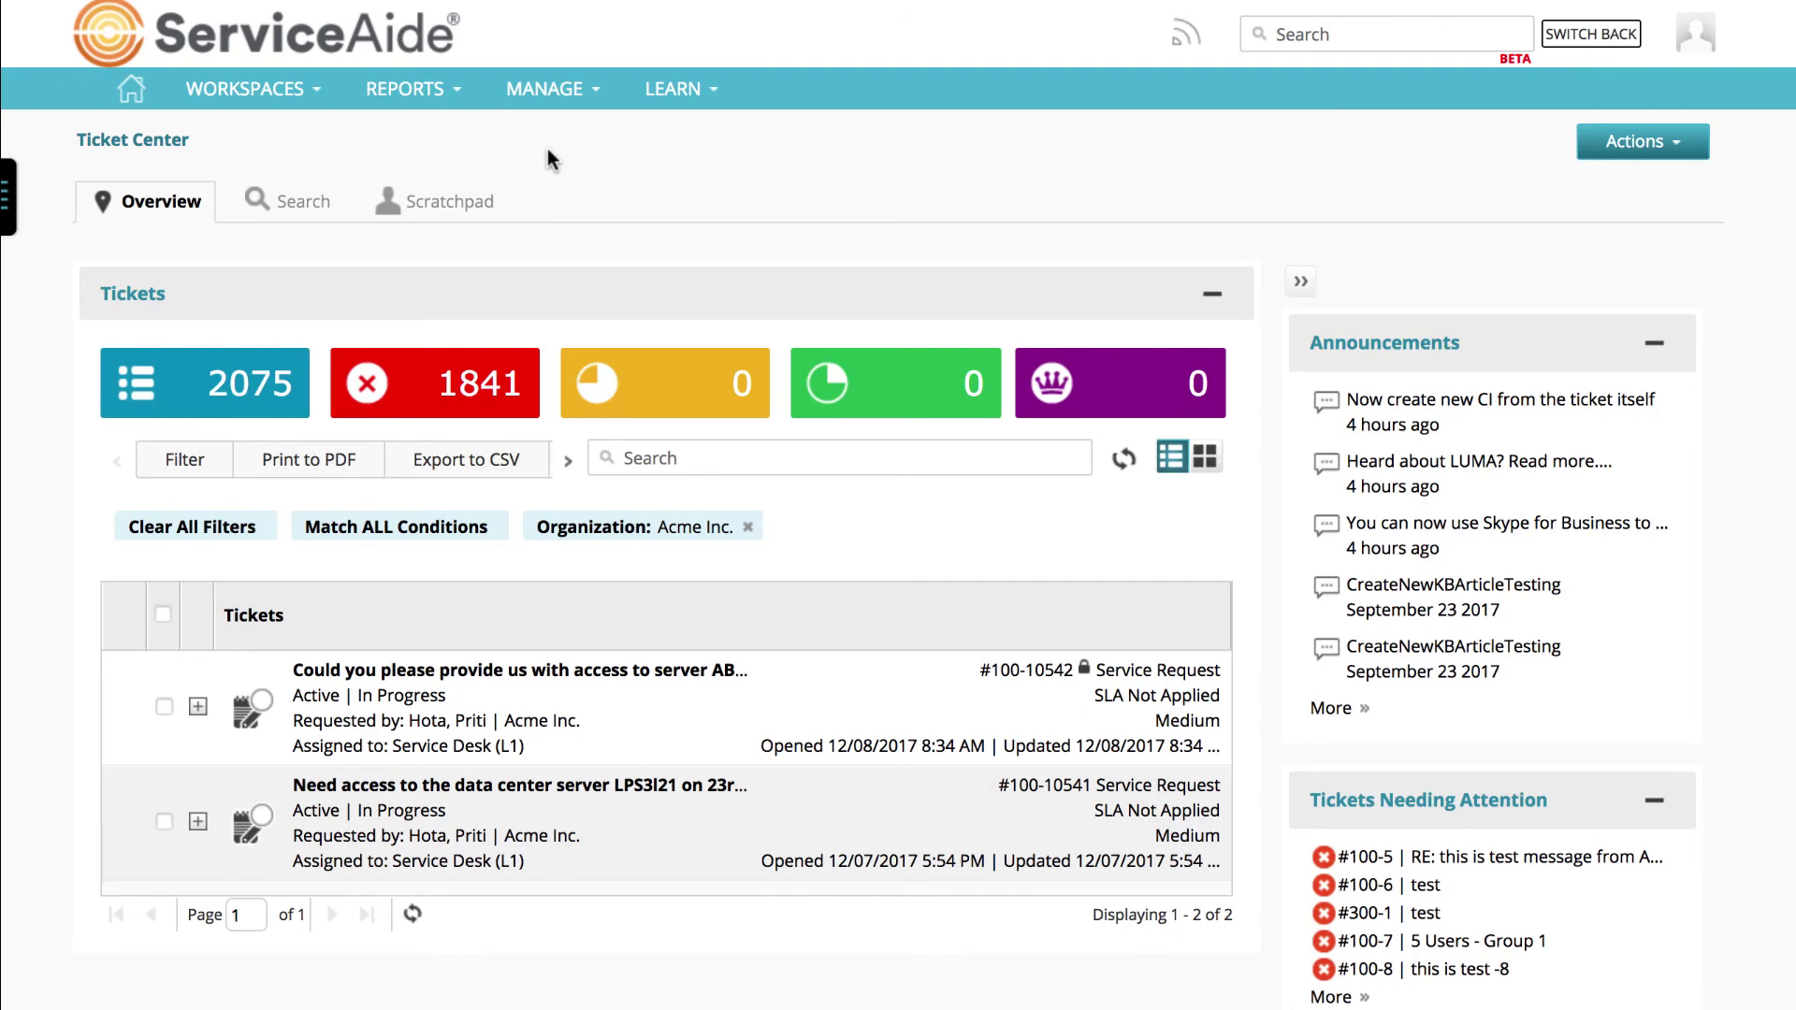
# Open the MANAGE menu in ServiceAide CSM's top navigation bar
pyautogui.click(570, 88)
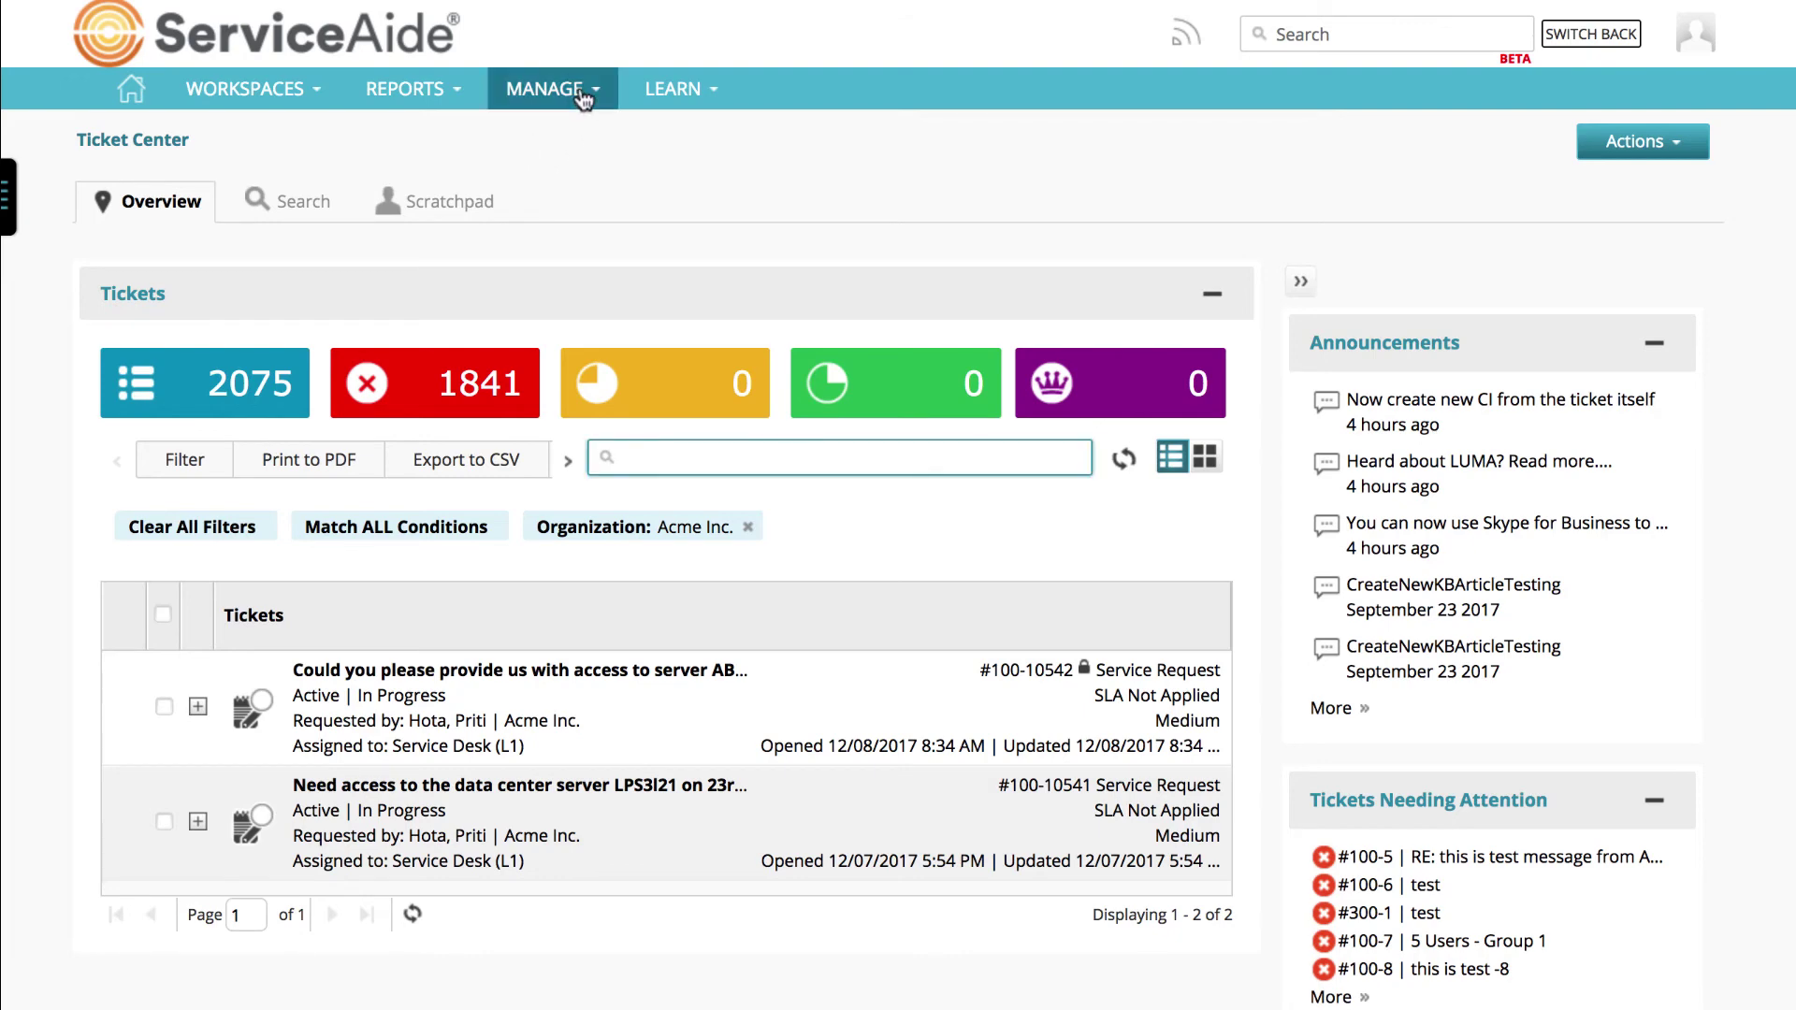
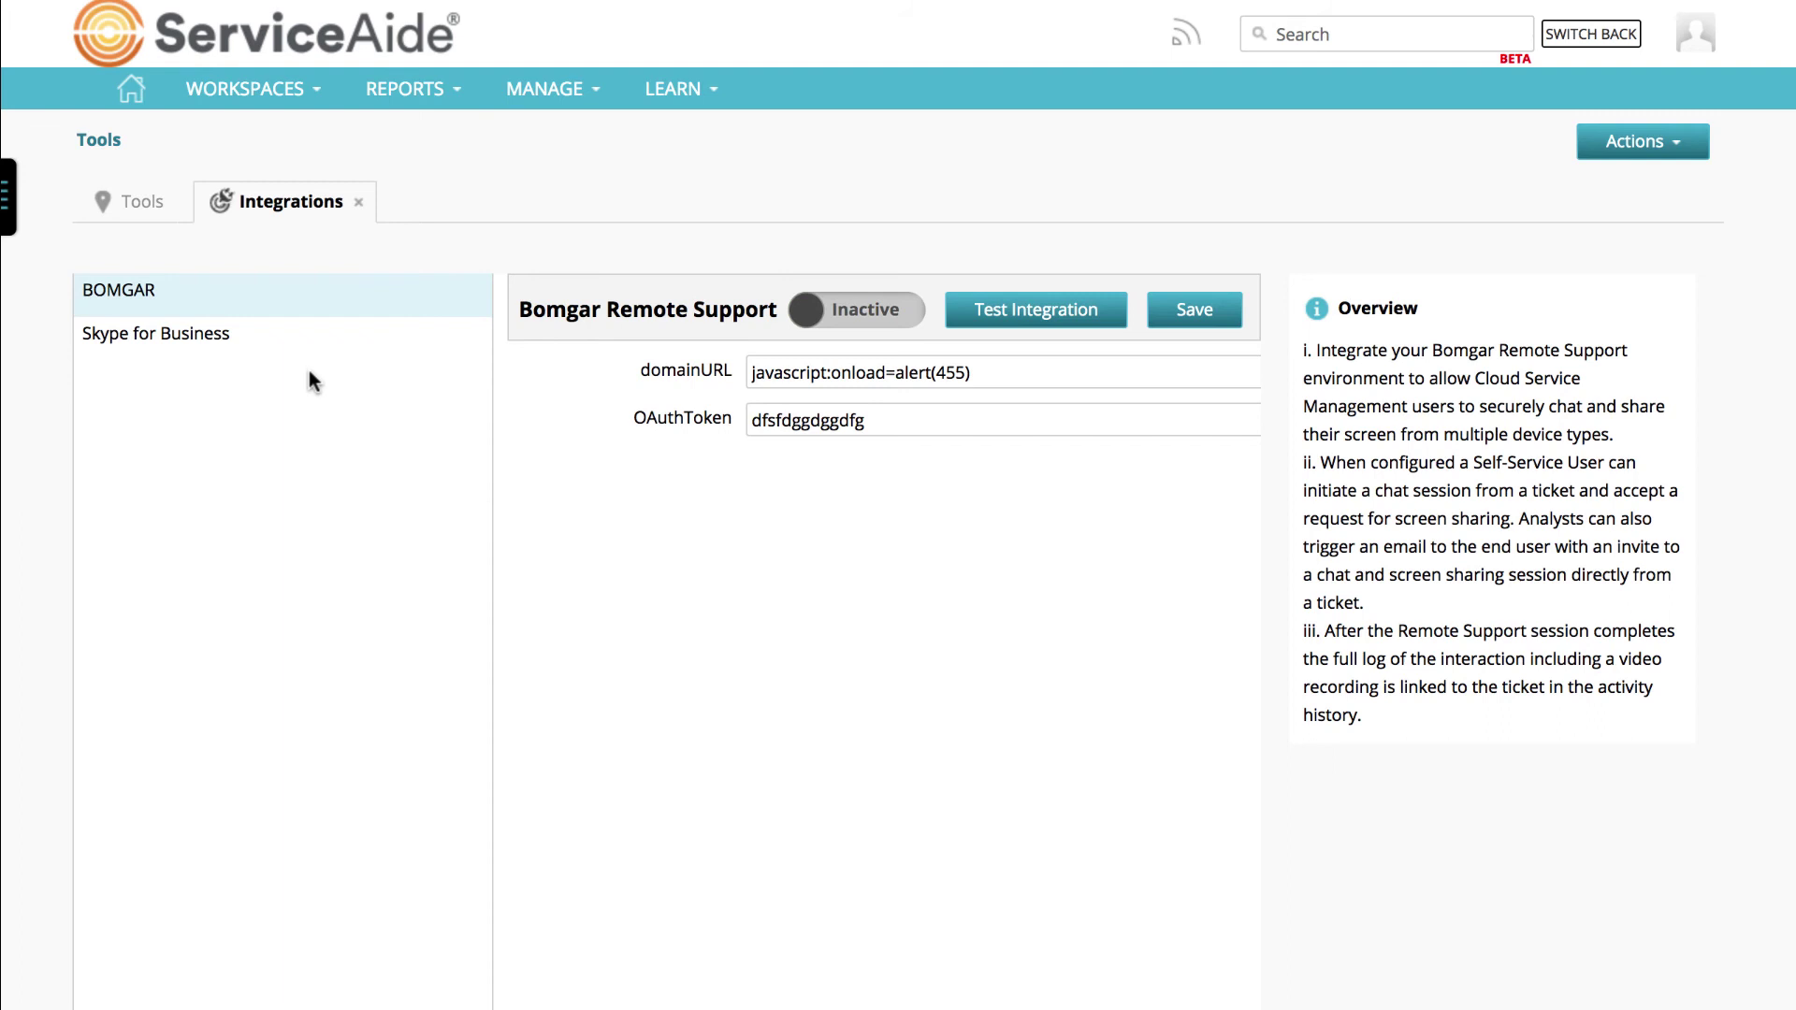
# Paste the Application ID into the Skype for Business integration, save it, and switch it to Active
pyautogui.click(272, 343)
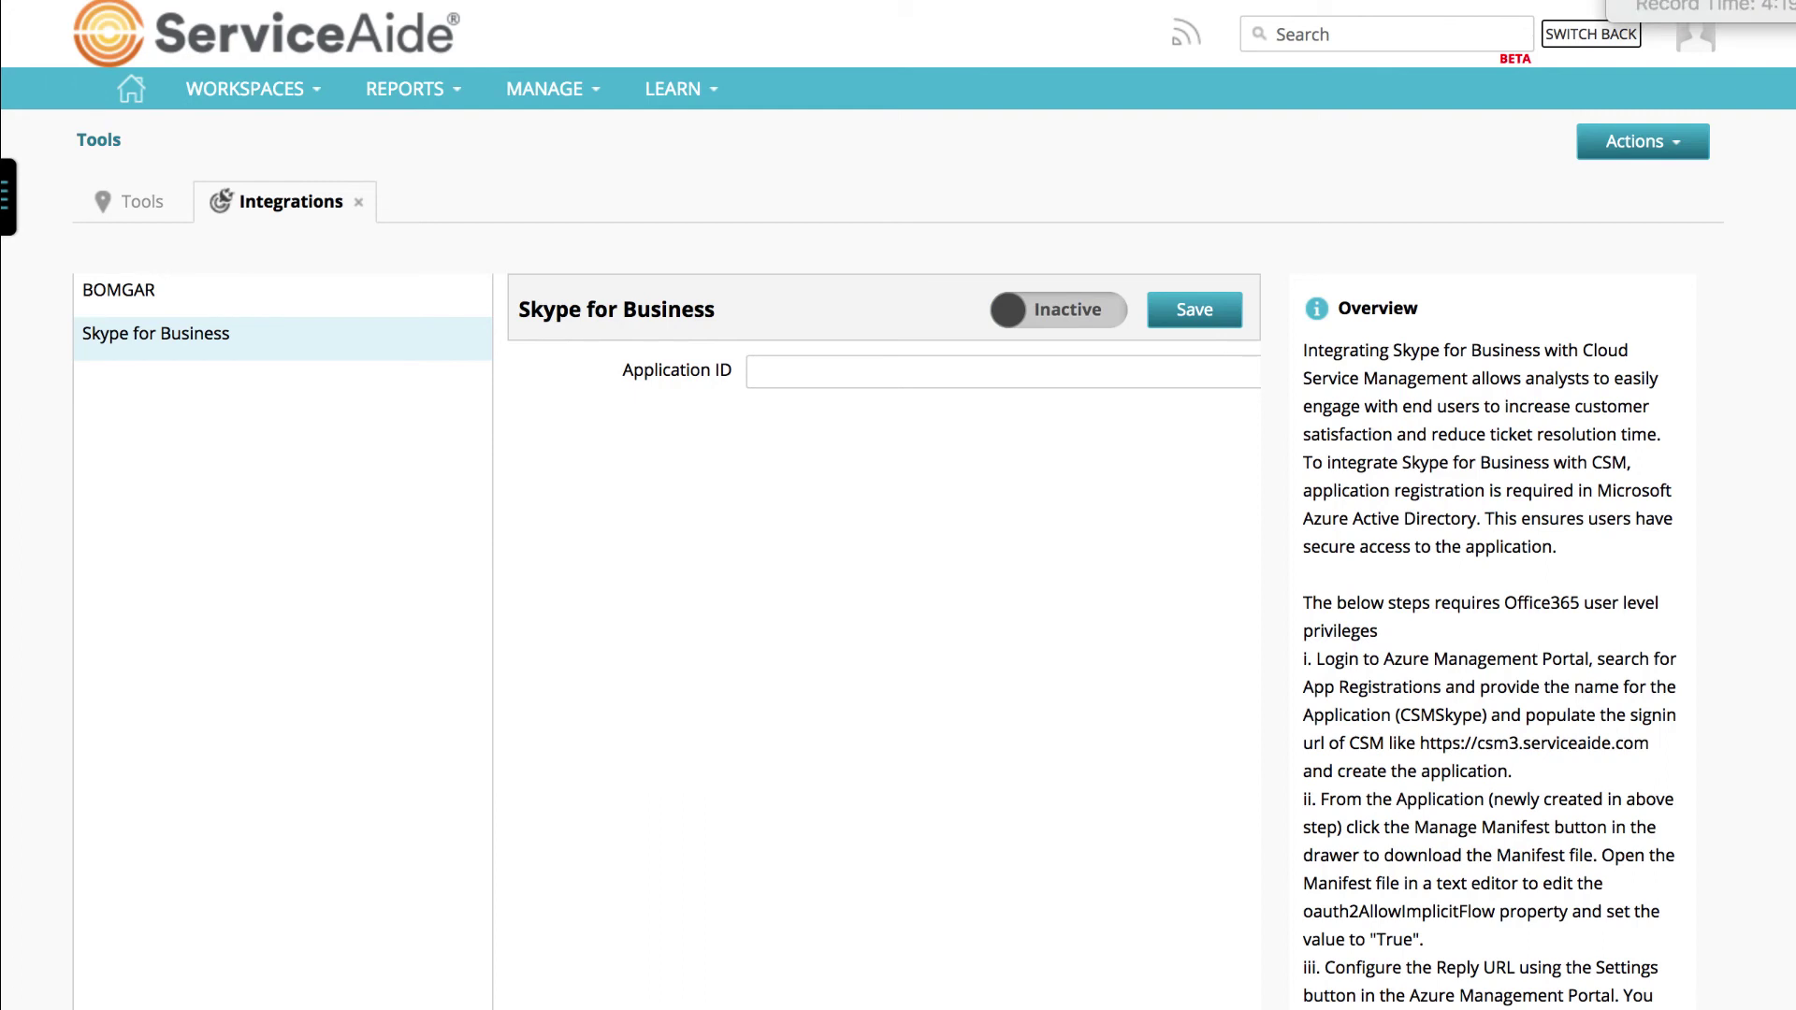
pyautogui.click(820, 370)
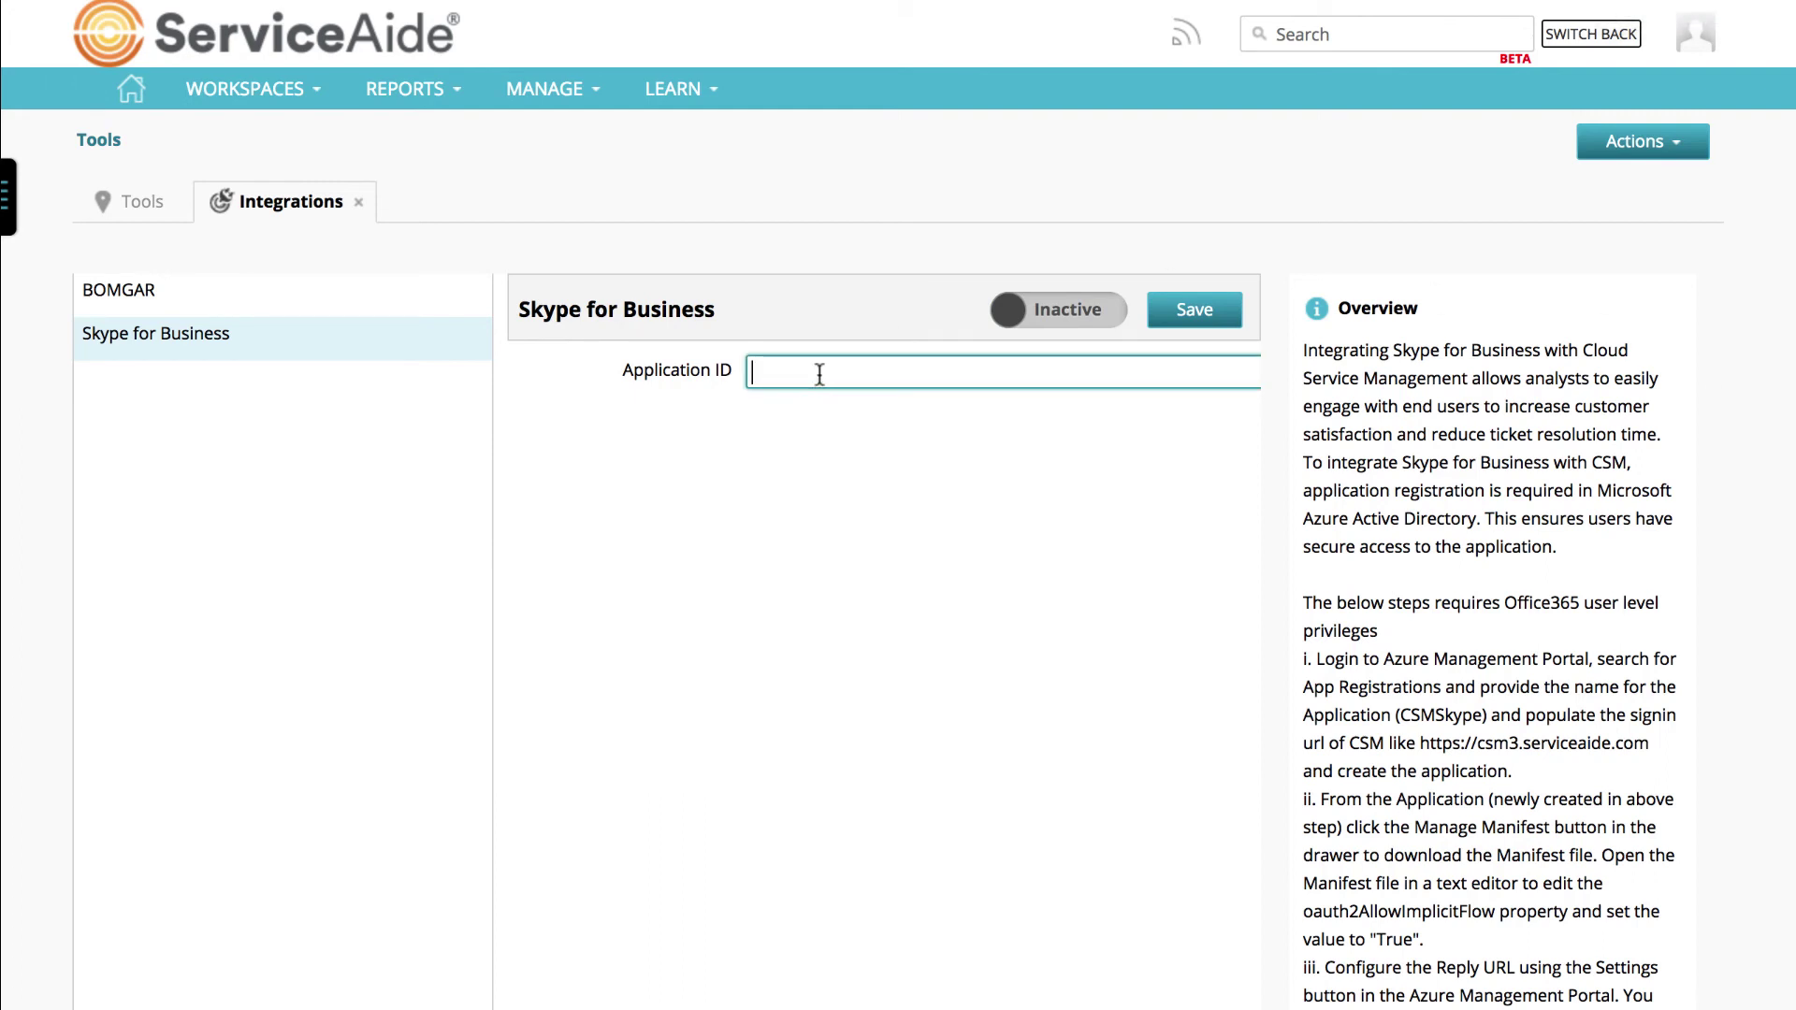
pyautogui.hotkey('ctrl', 'v')
pyautogui.click(1196, 310)
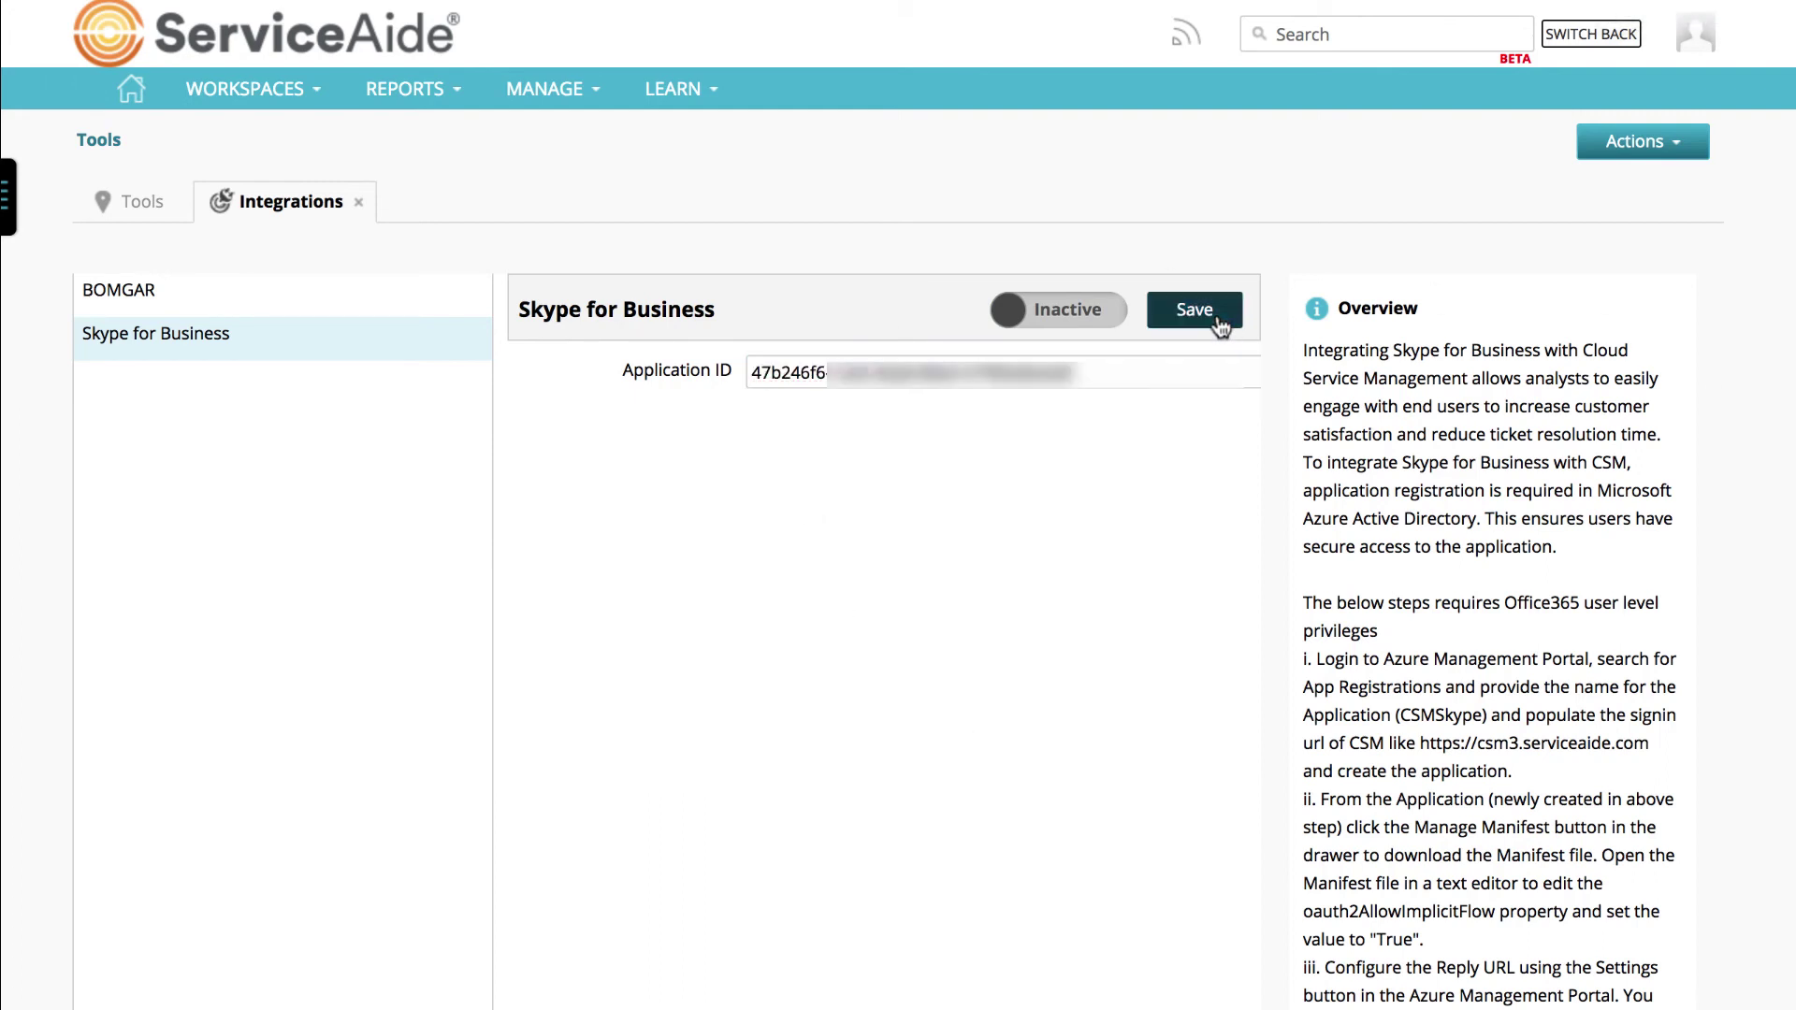
pyautogui.click(1076, 316)
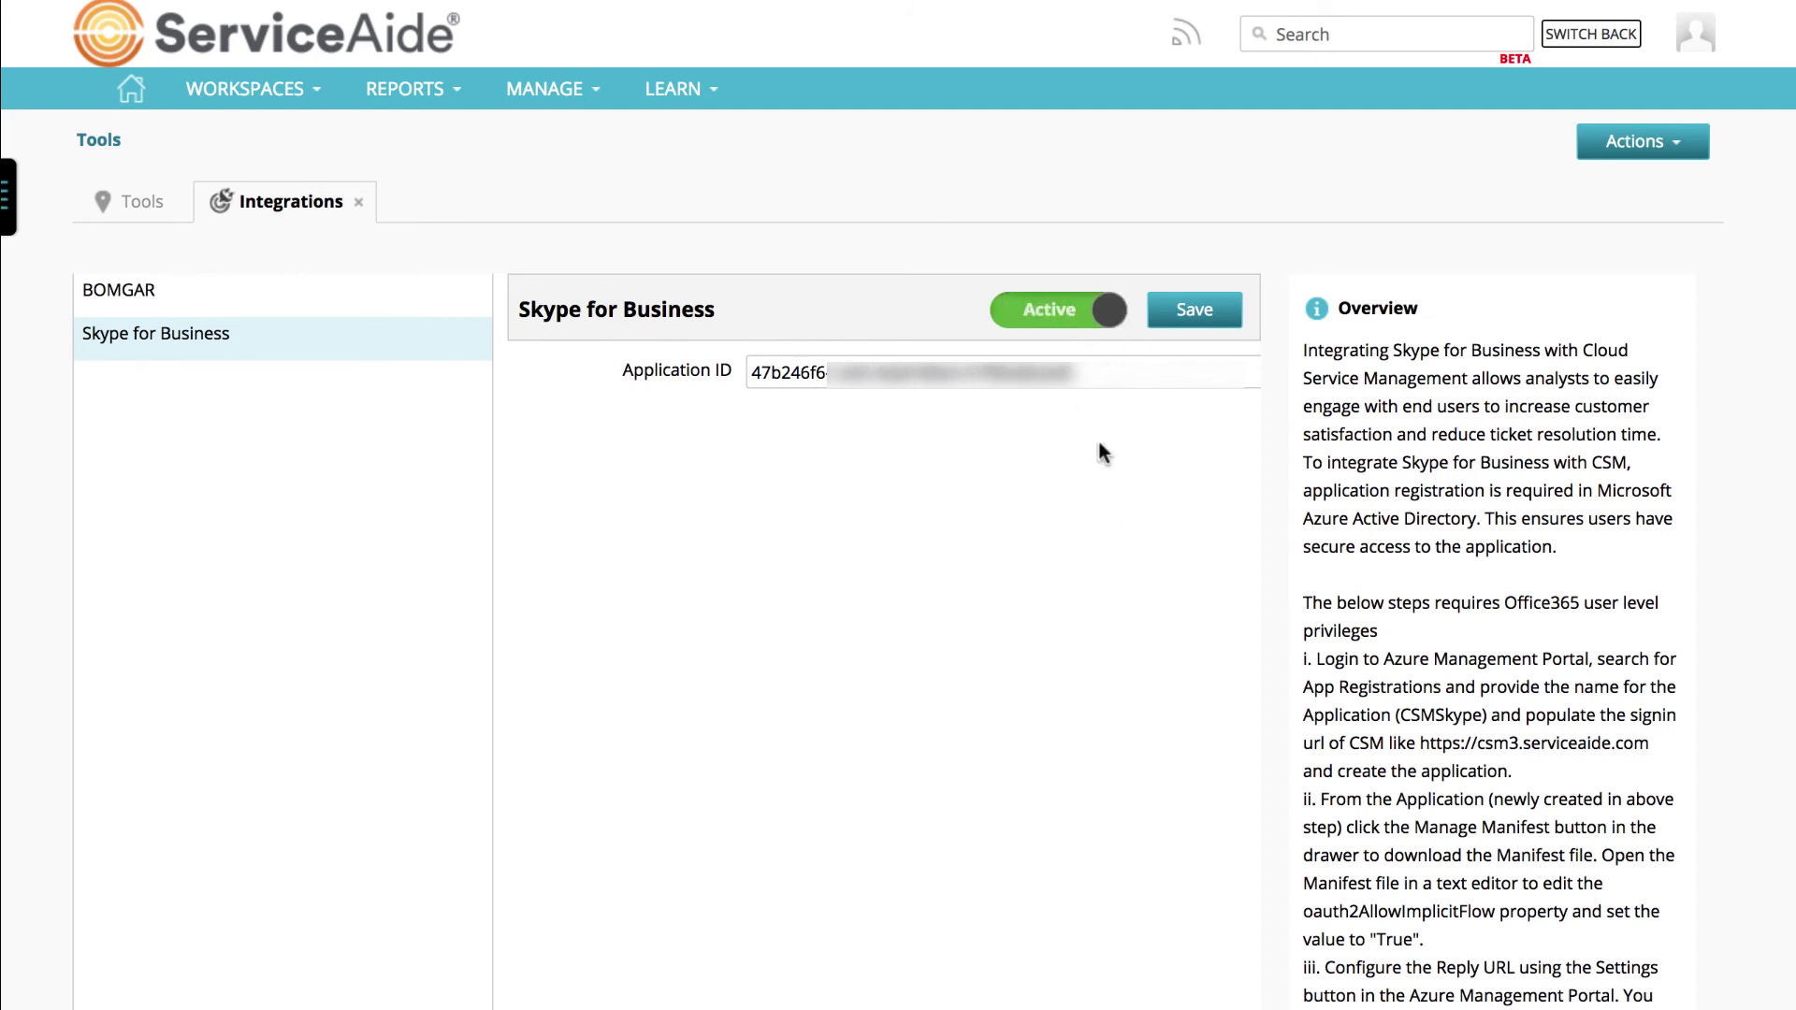
# Go to the Ticket Center Overview and select the first Acme Inc. in-progress ticket
pyautogui.click(1696, 42)
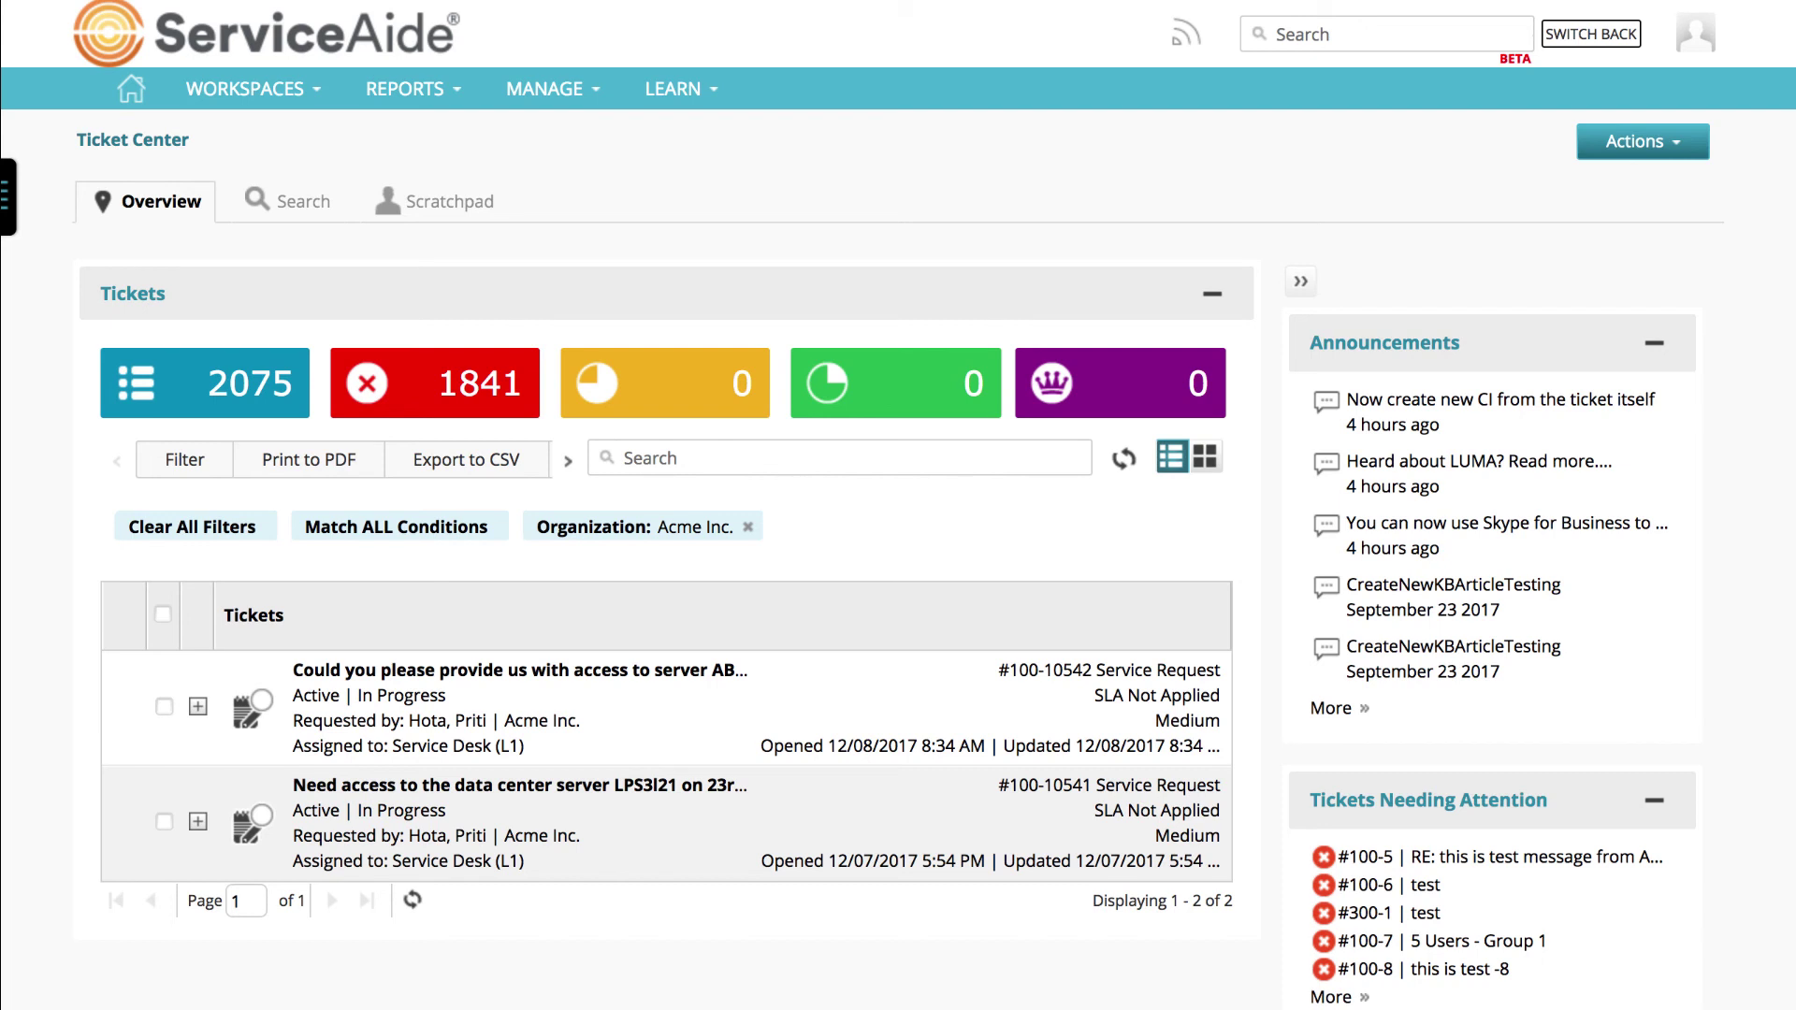
pyautogui.click(689, 713)
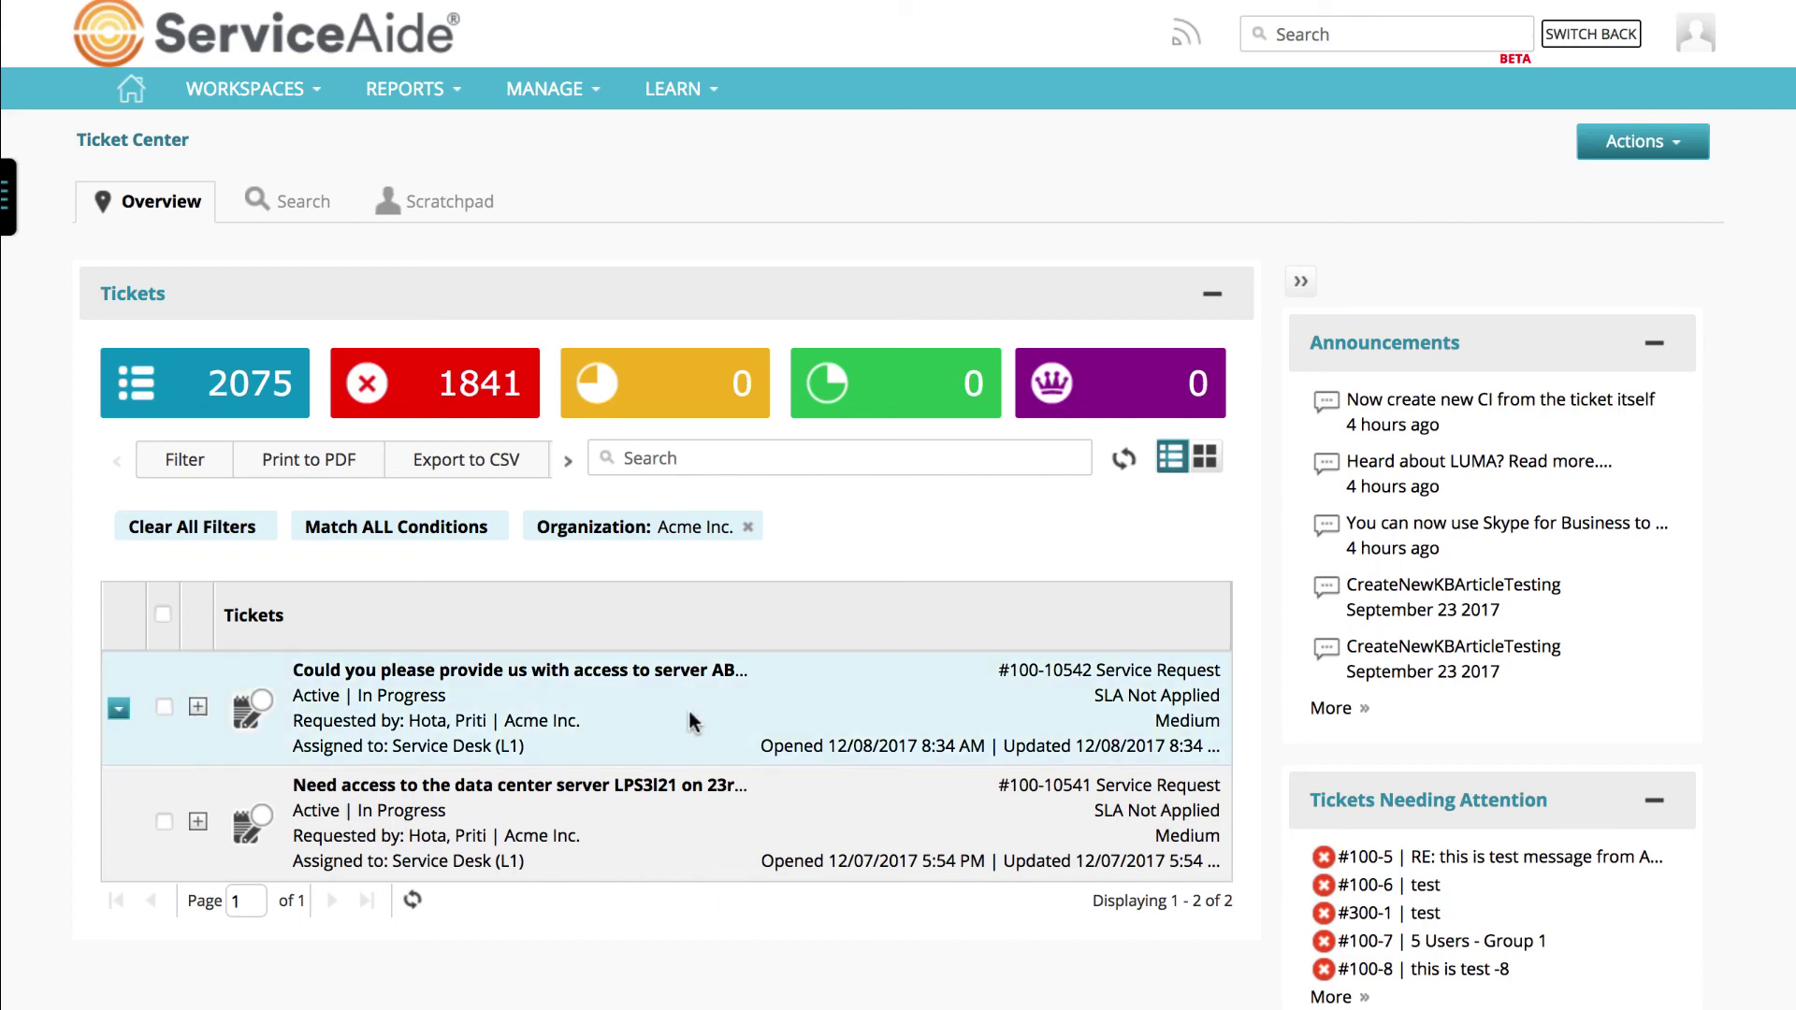
# Open ticket 100-10542 and sign in to Skype for Business with the analyst's Microsoft account and password
pyautogui.doubleClick(689, 716)
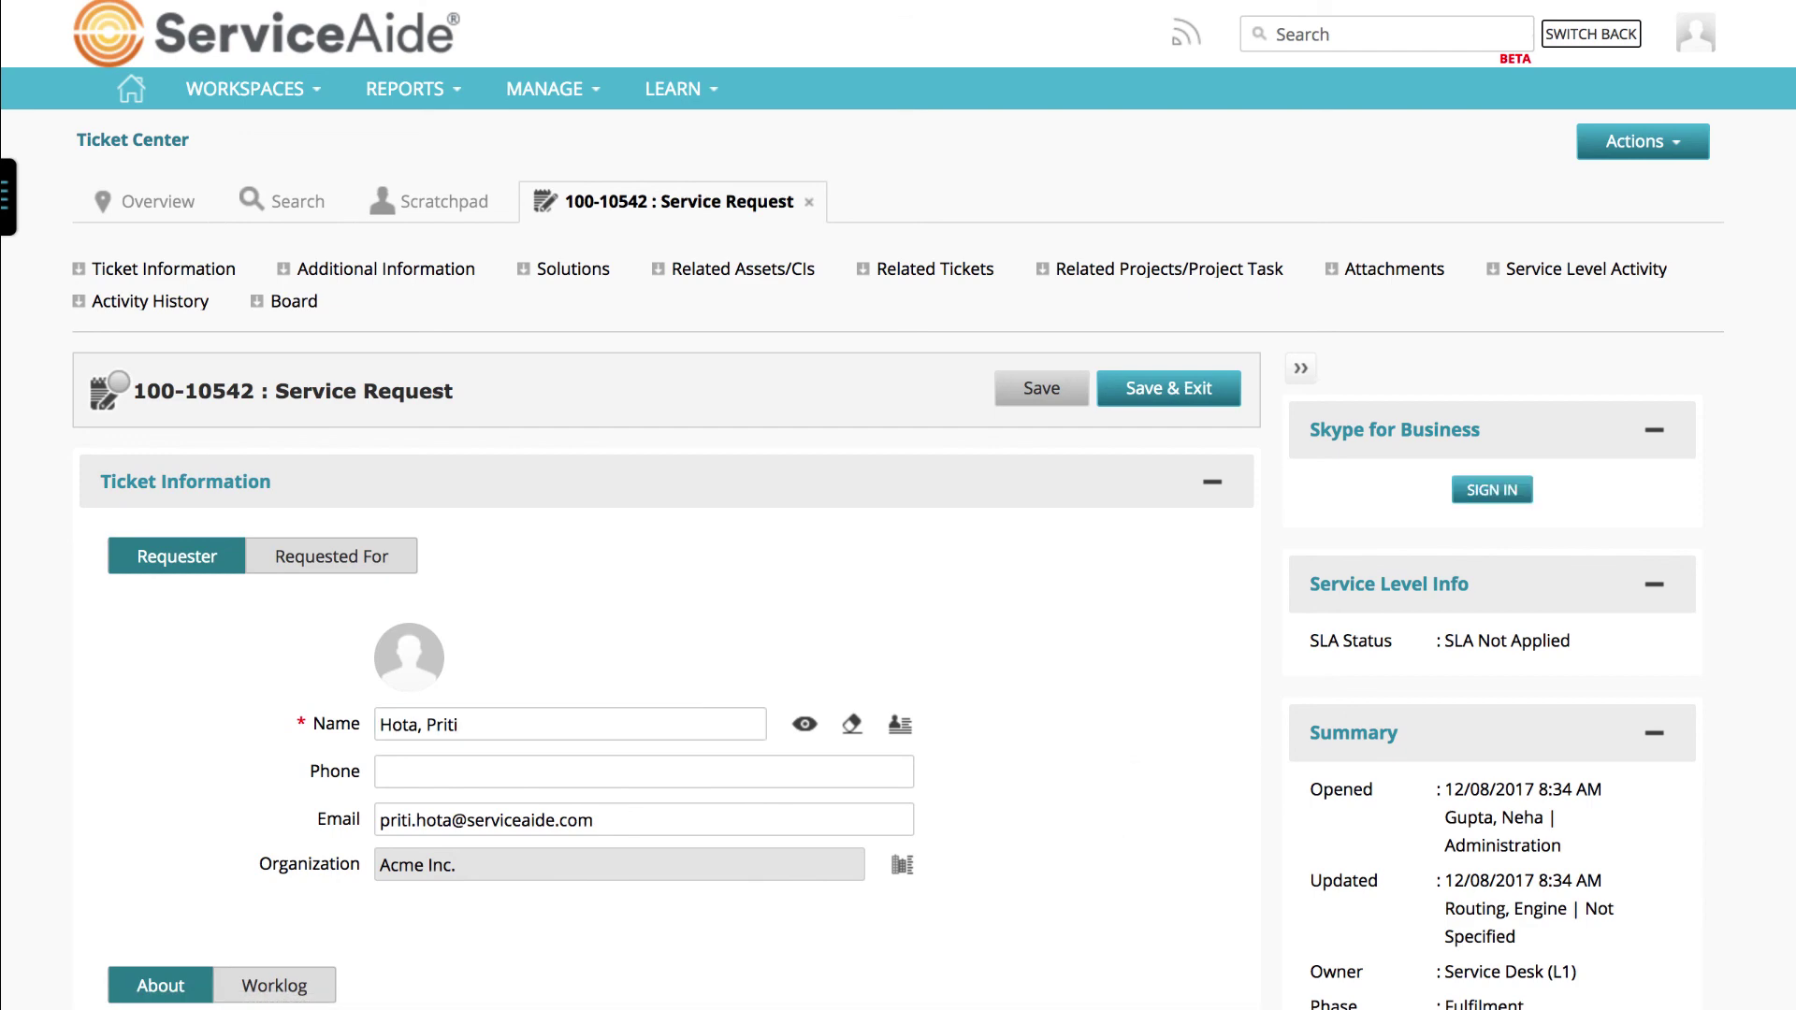
pyautogui.click(1506, 494)
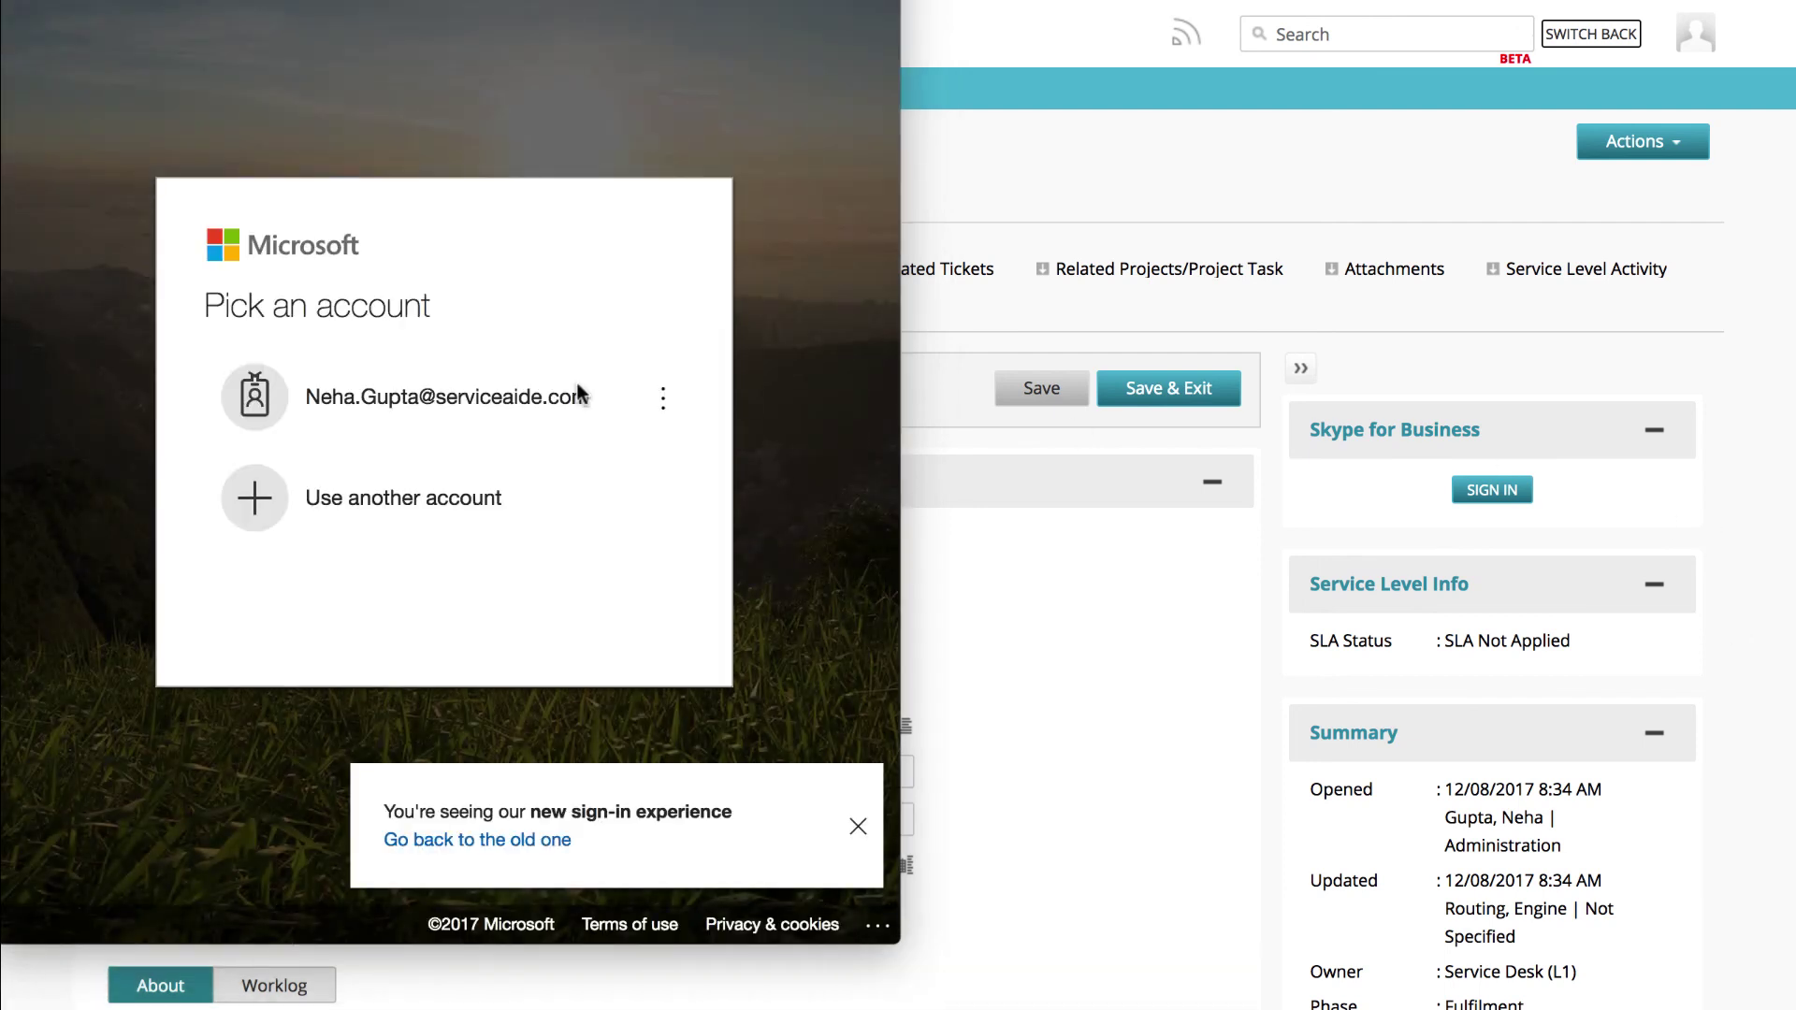
pyautogui.click(522, 402)
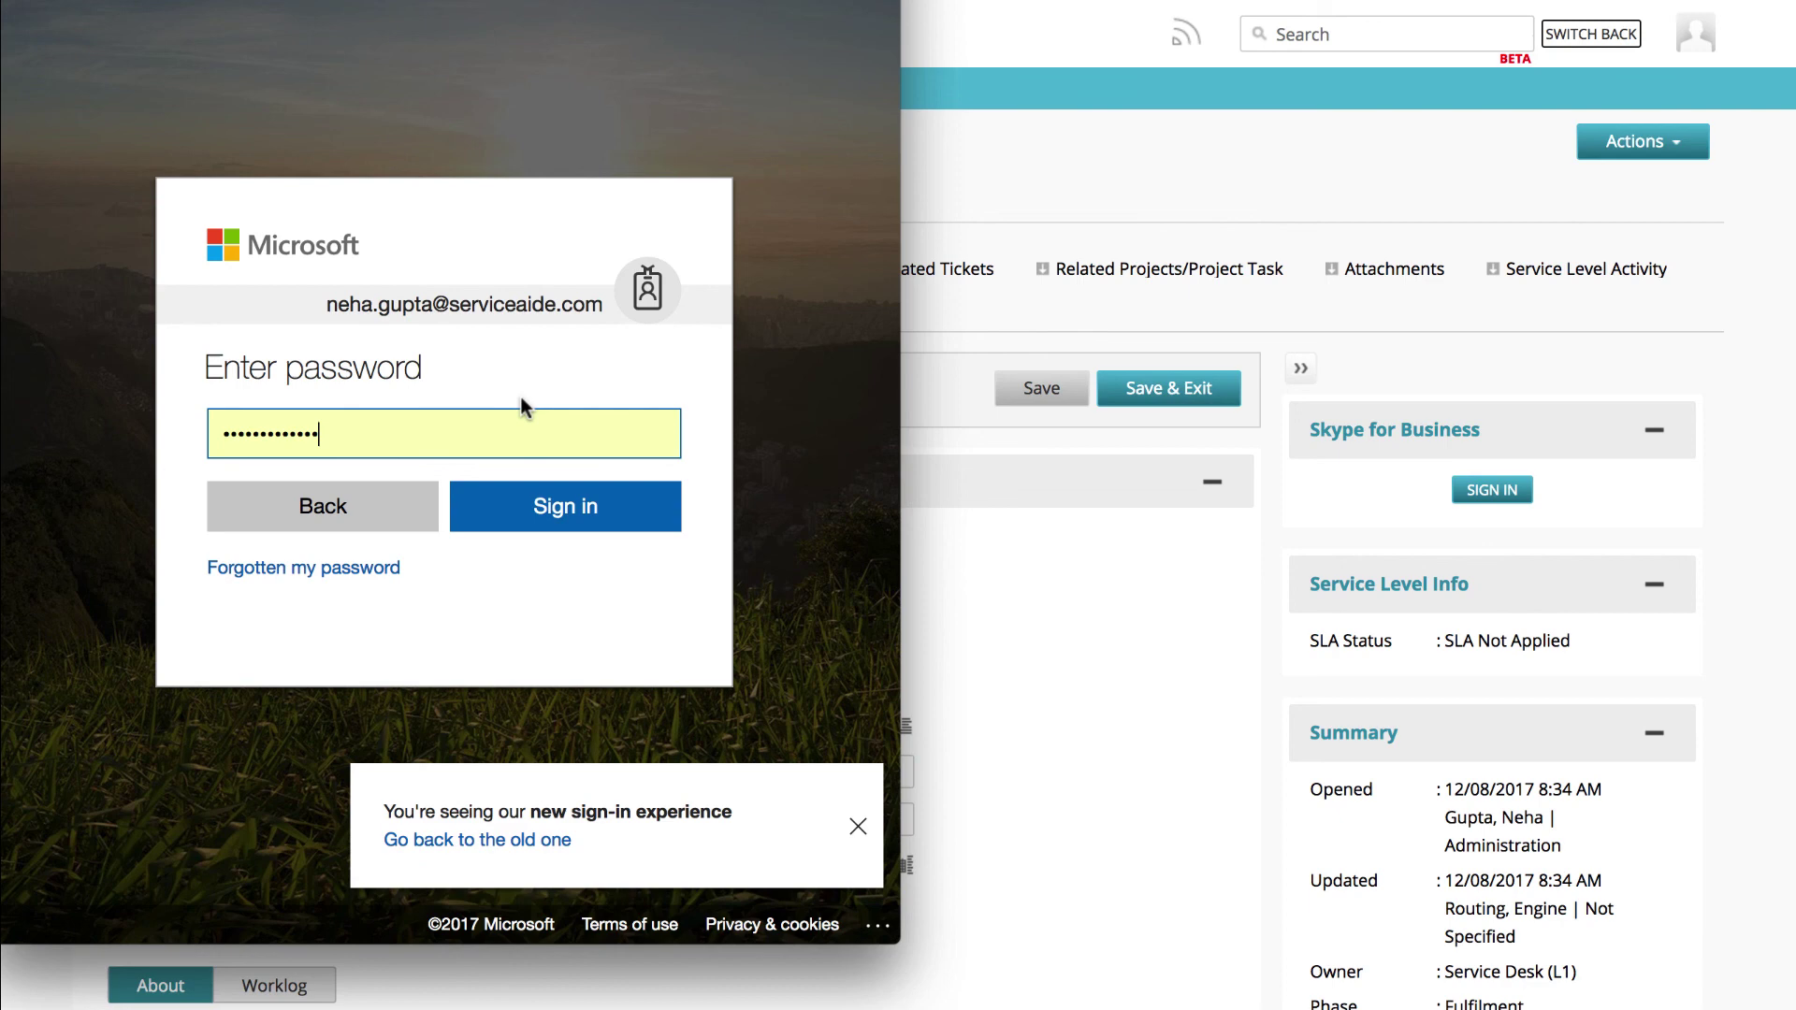
pyautogui.click(577, 510)
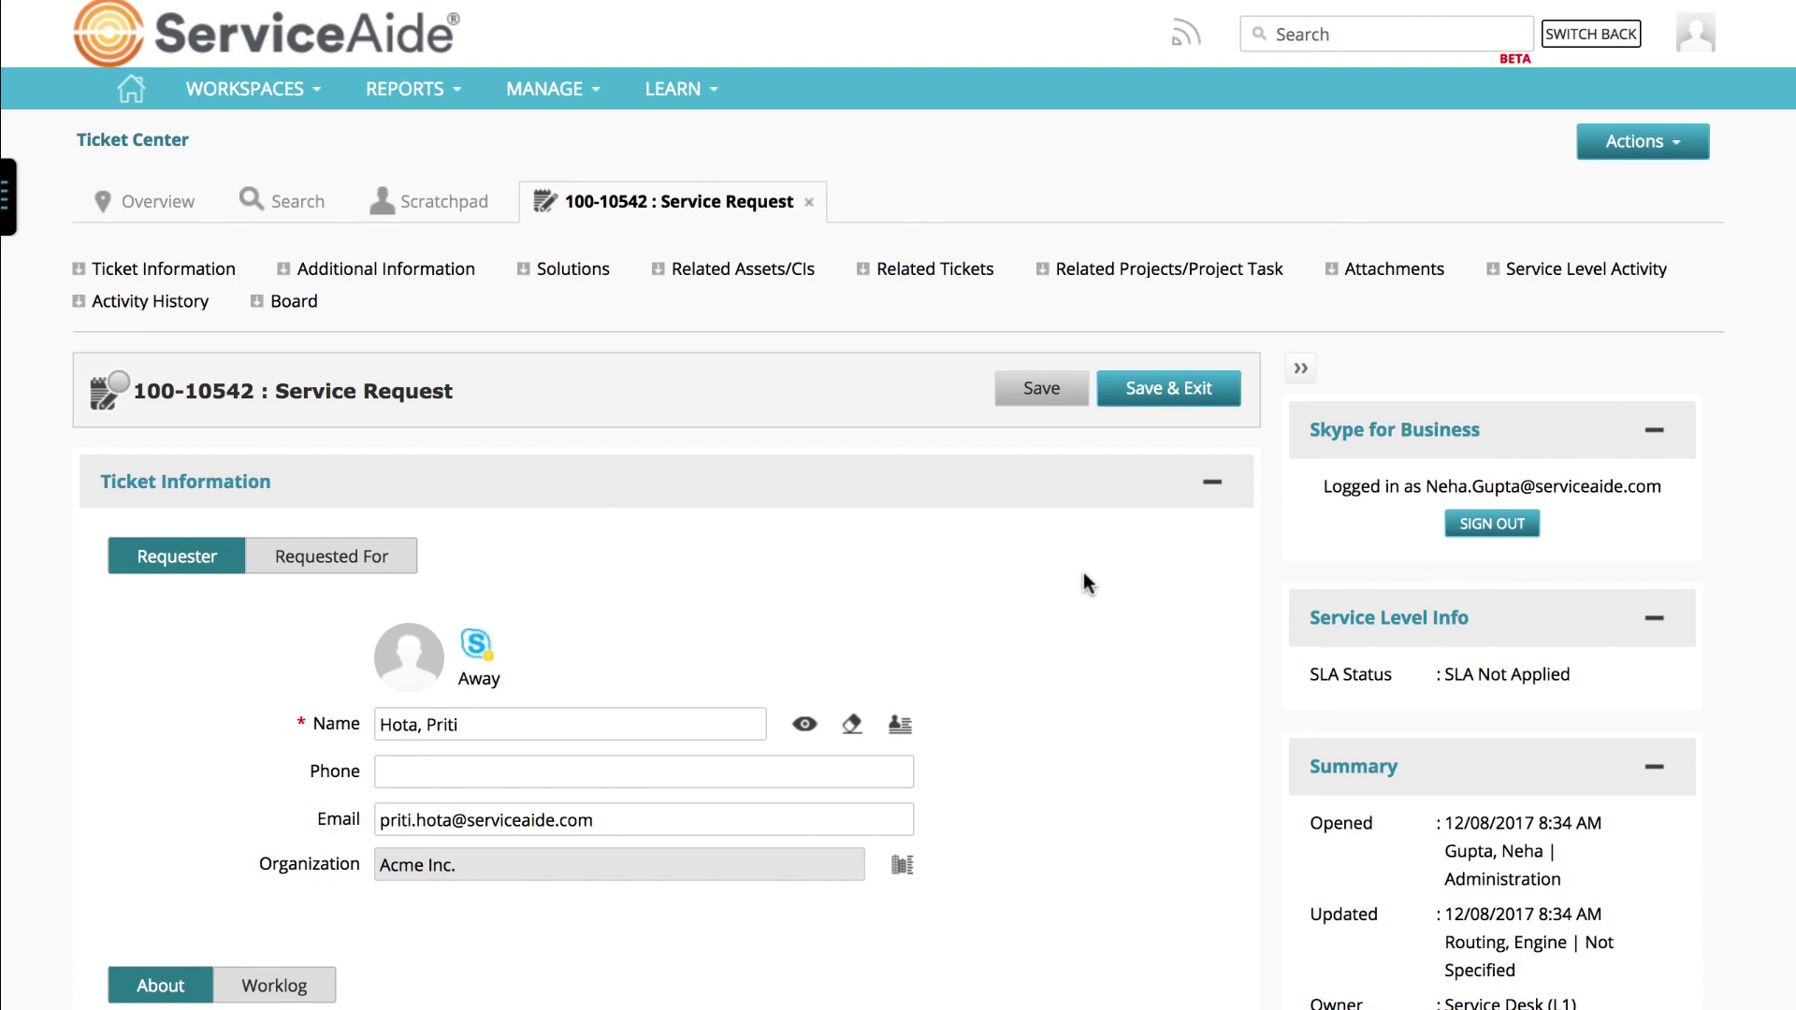
# Compare Skype presence on the Requested For tab (Busy) and the Requester tab (Away)
pyautogui.click(343, 567)
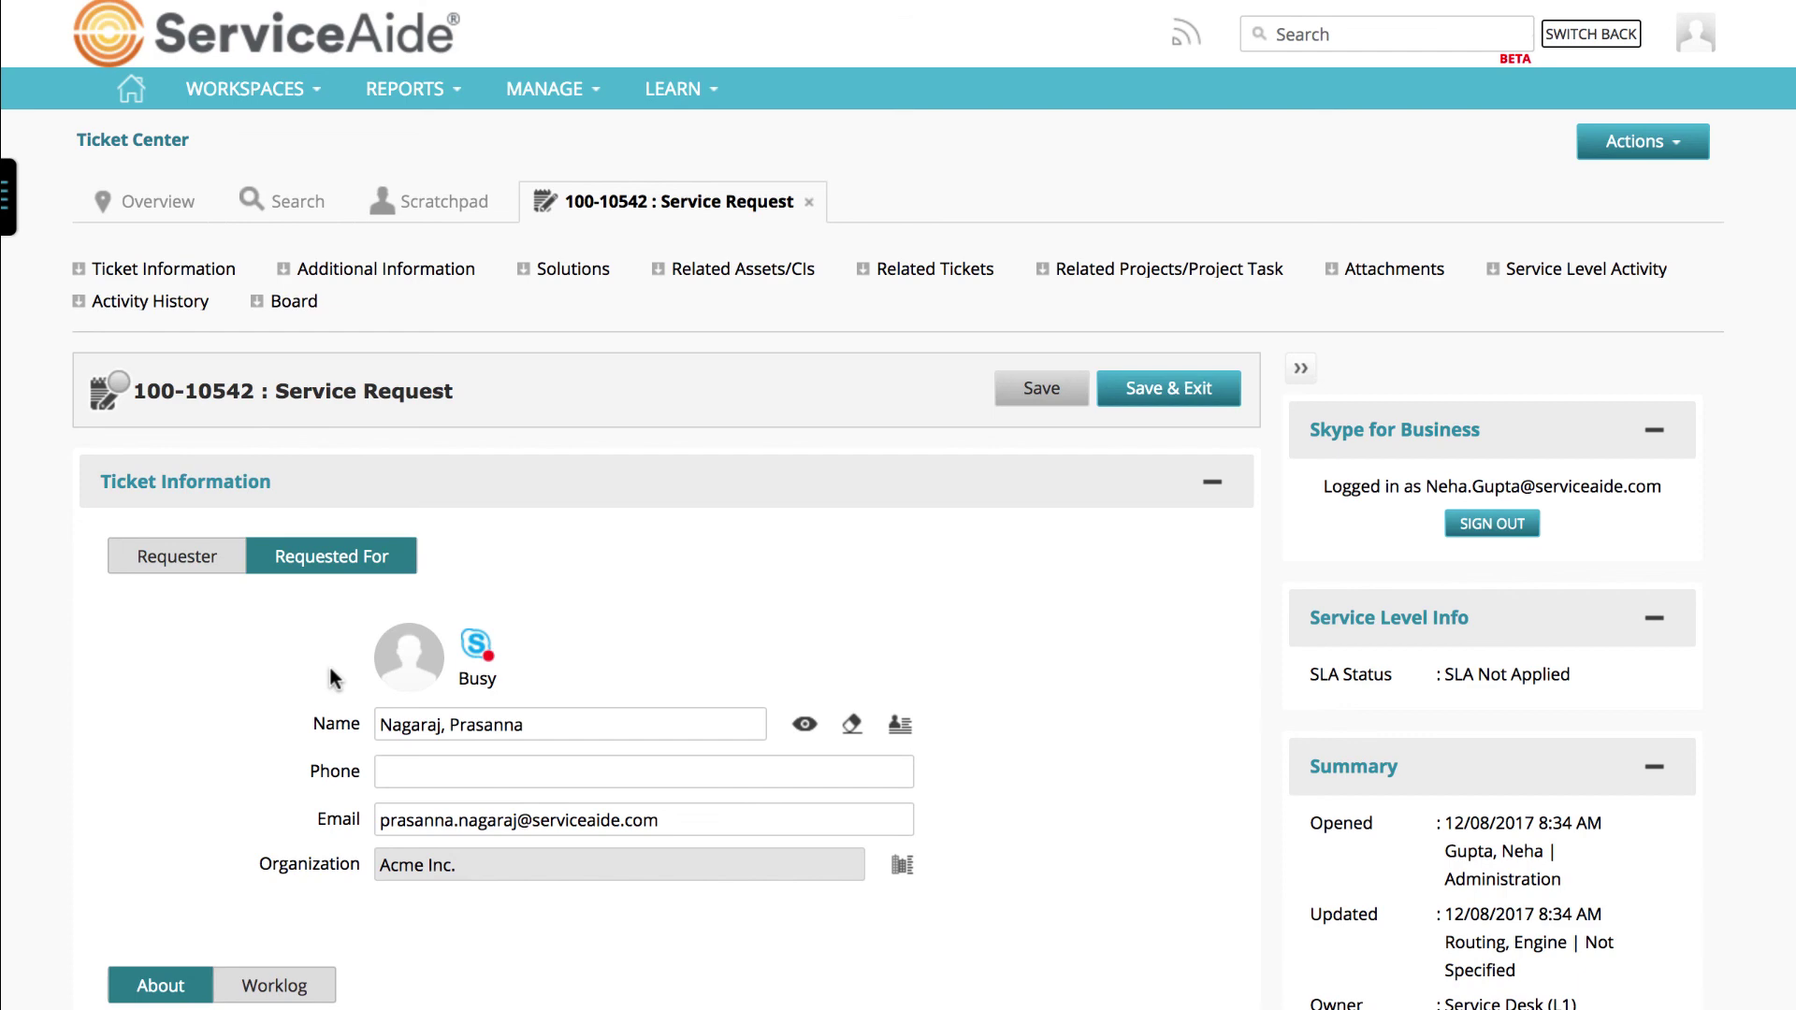
pyautogui.click(188, 572)
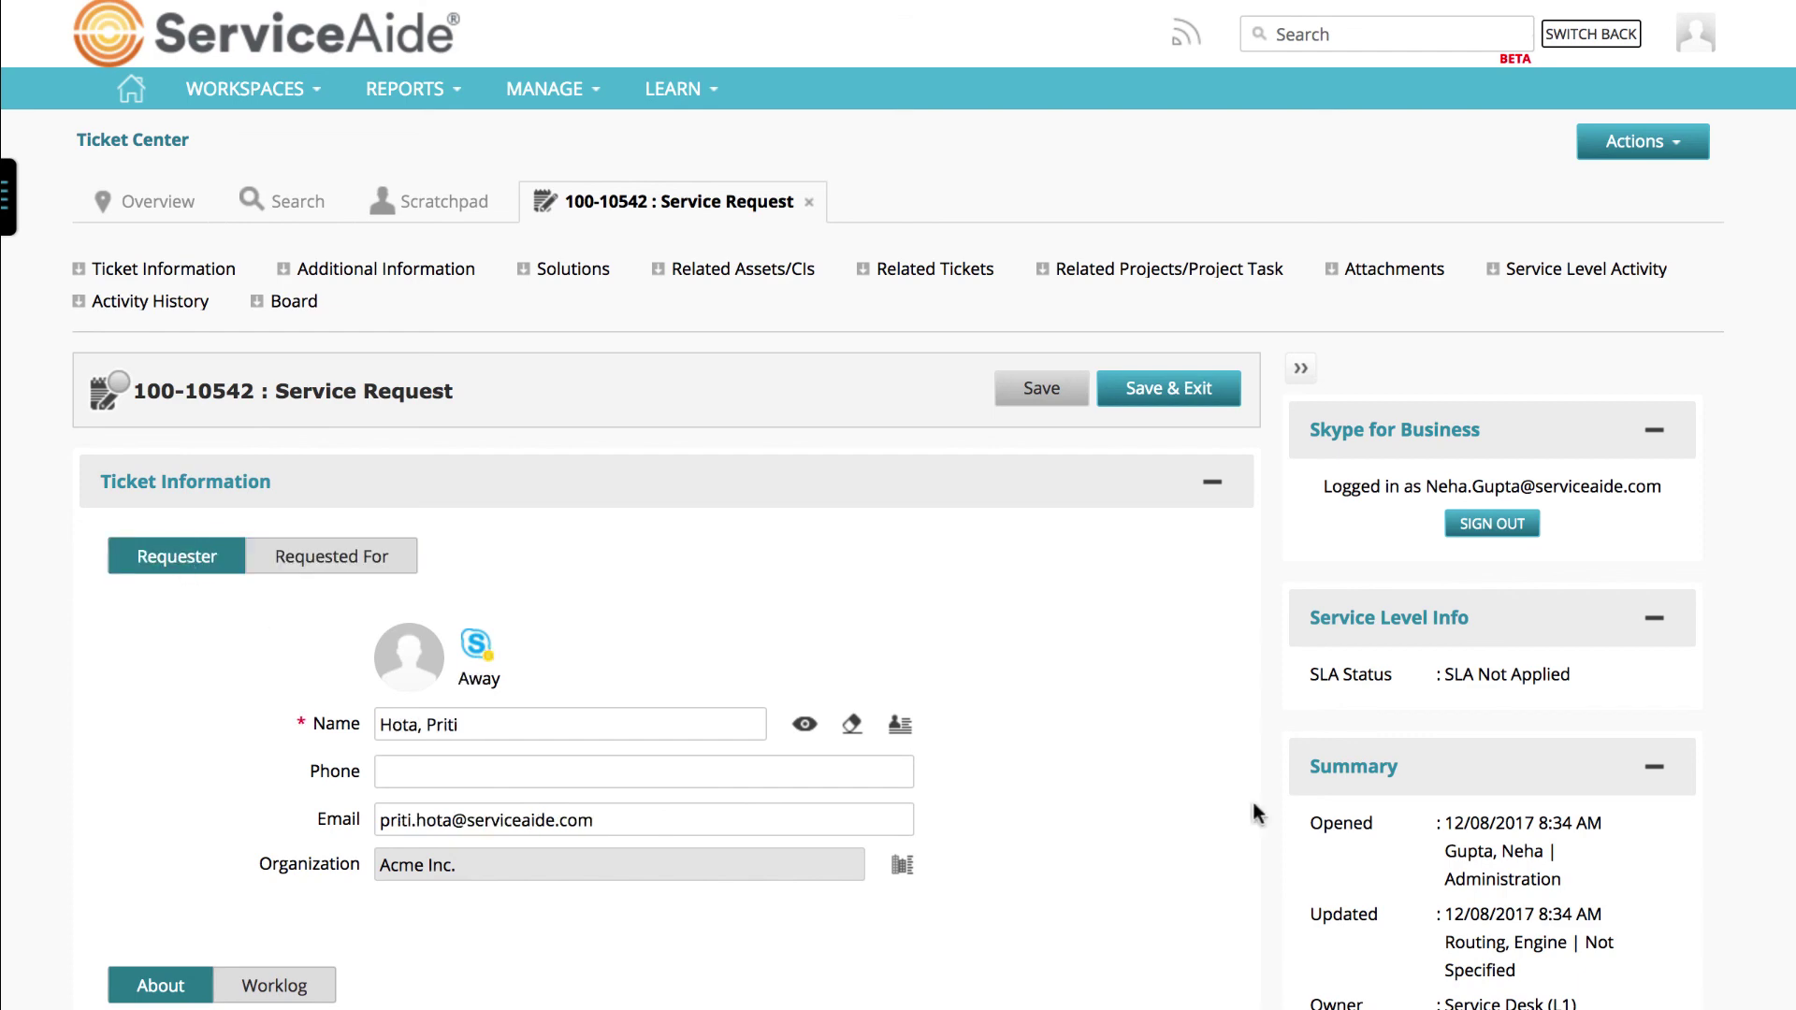